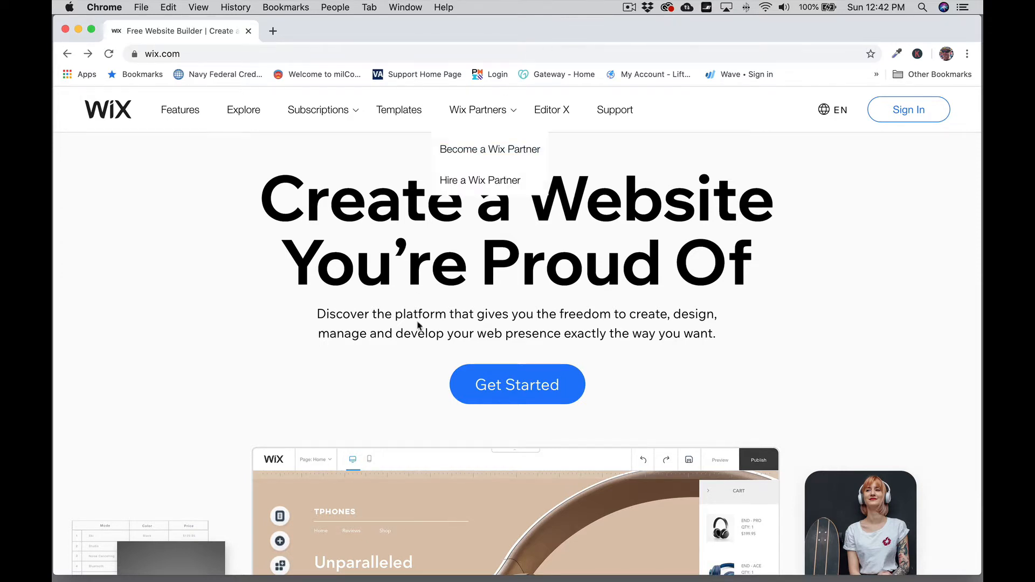
Step: Log in to Wix using the autofilled account e-mail and the account password
click(525, 389)
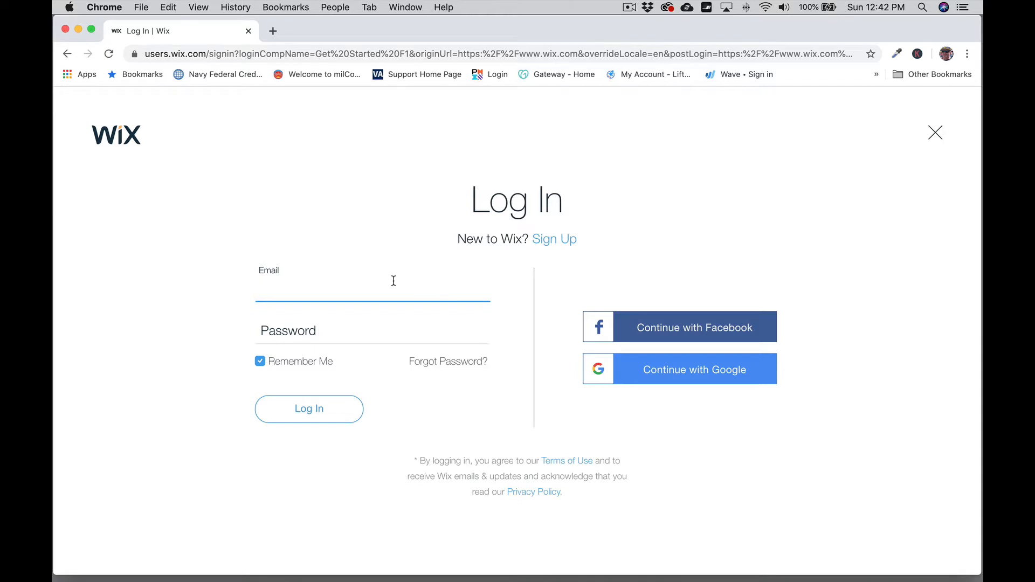
text(w)
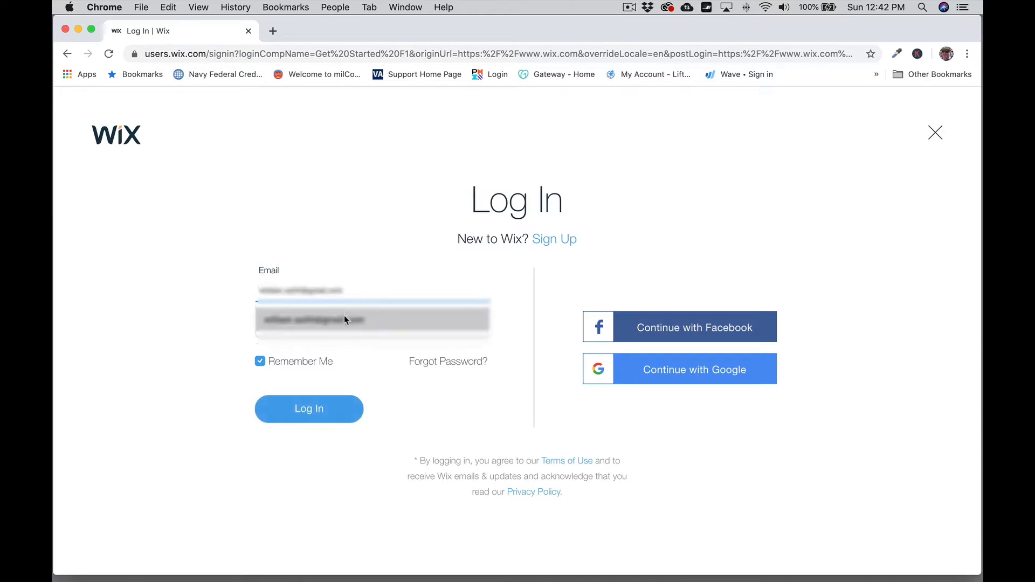
click(344, 320)
click(307, 326)
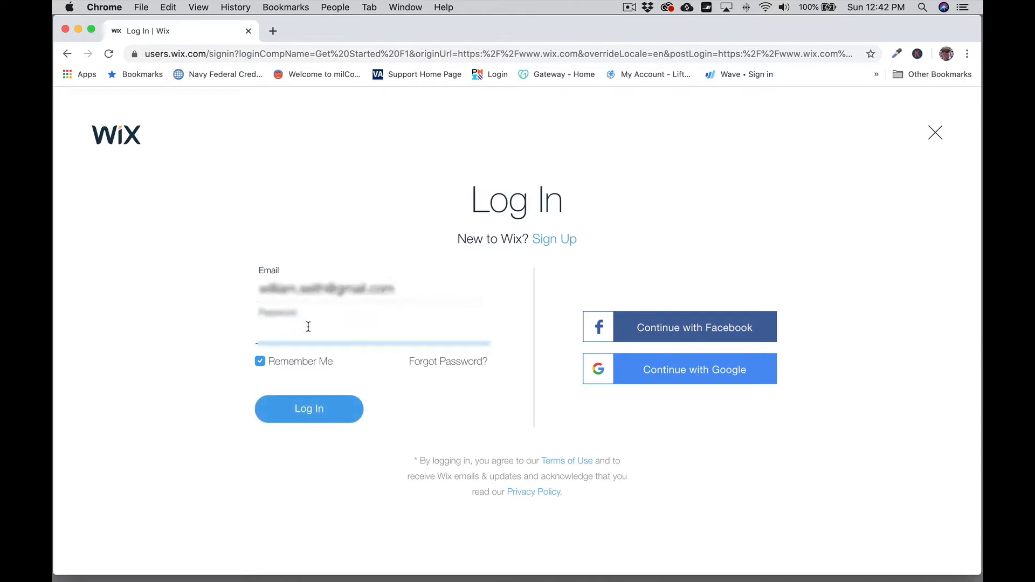
text(************)
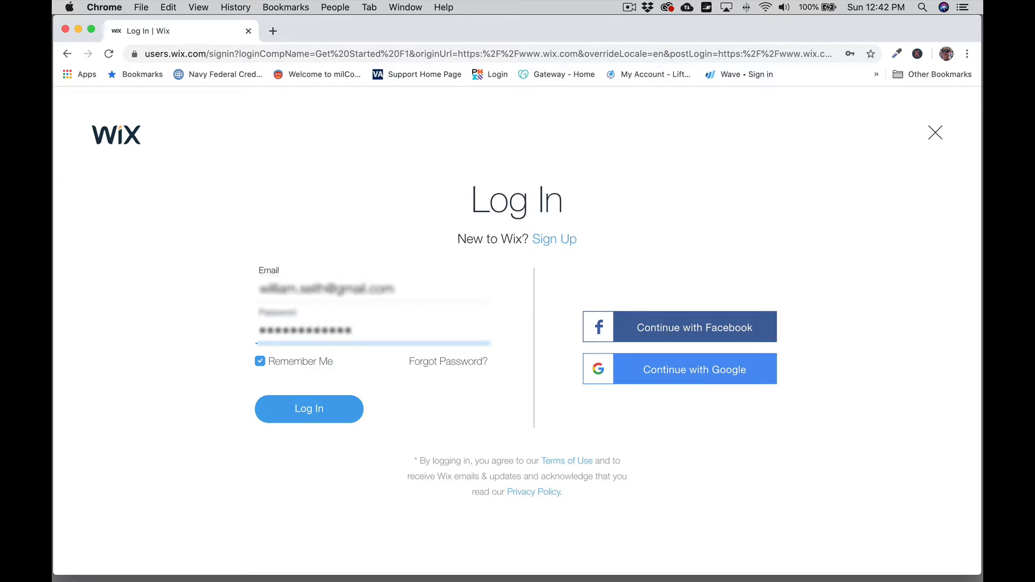
text(*)
key(Return)
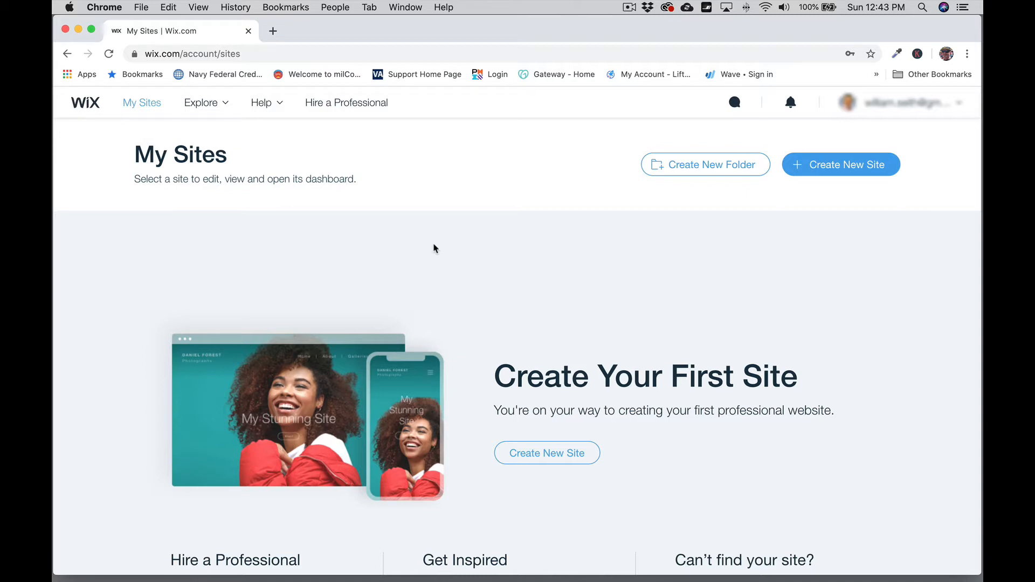
click(629, 8)
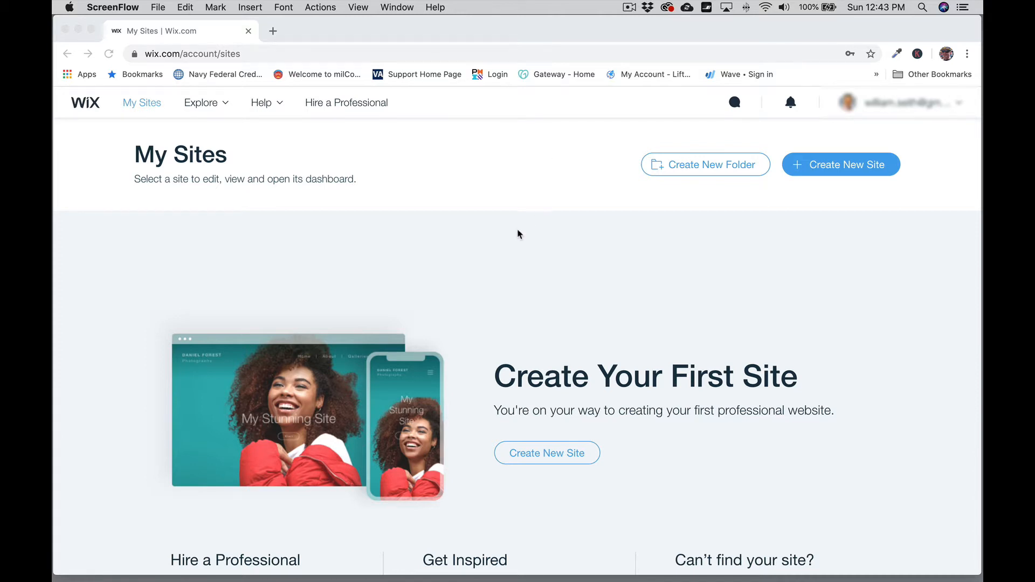
scroll(506, 257, down, 3)
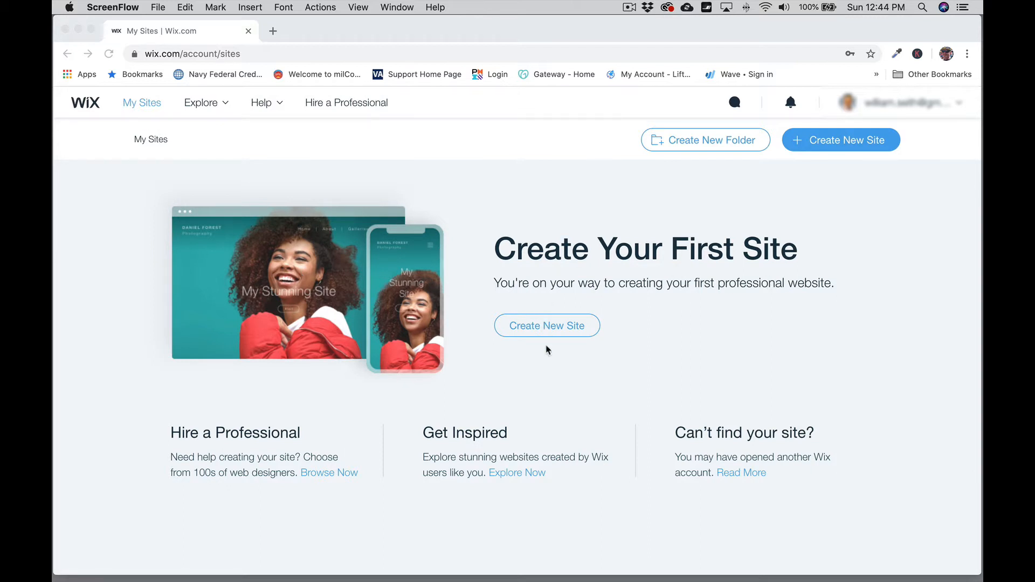
scroll(639, 231, up, 3)
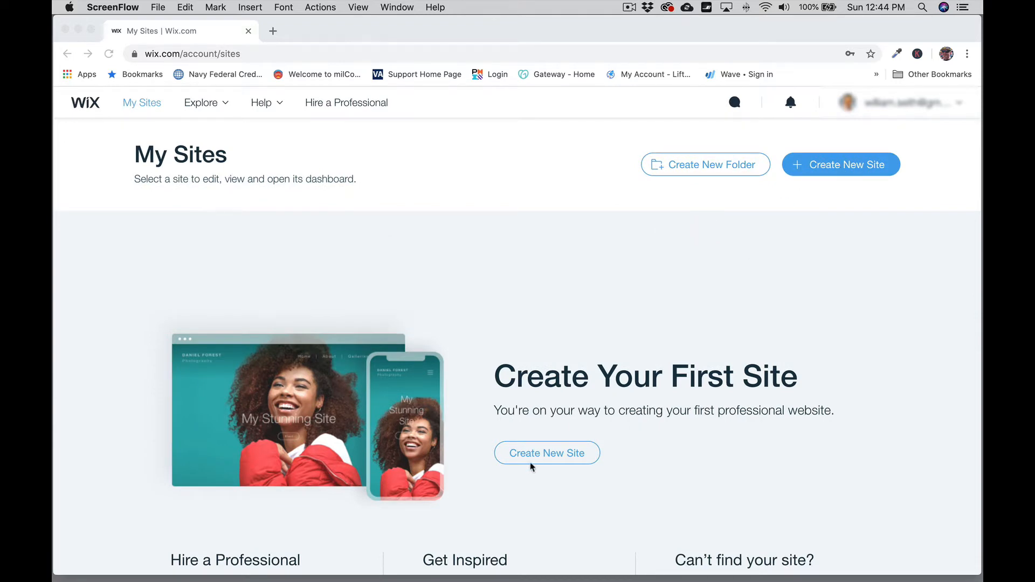
click(551, 458)
Step: Create a new Business website and choose to build it from a template
click(551, 457)
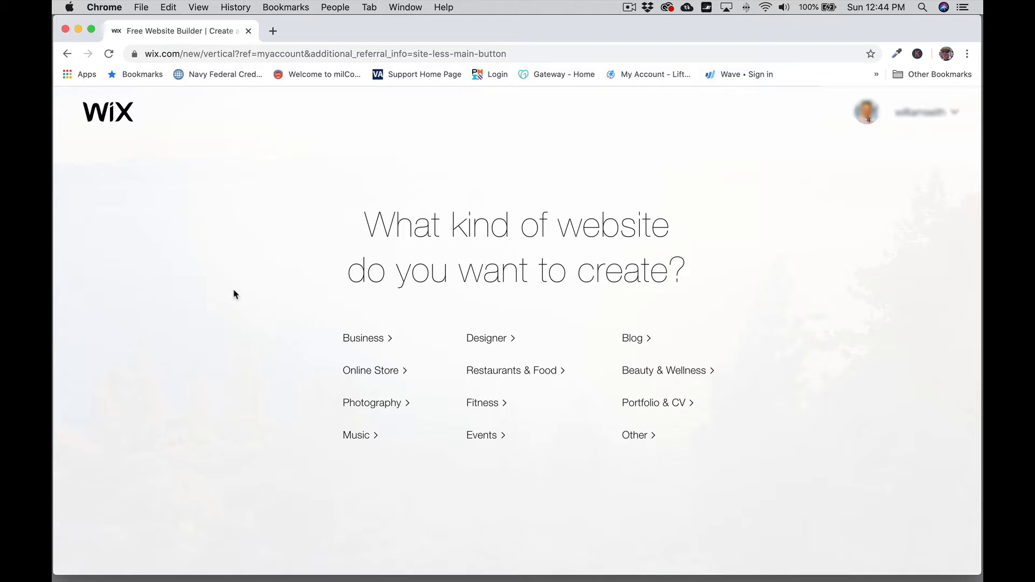
click(367, 345)
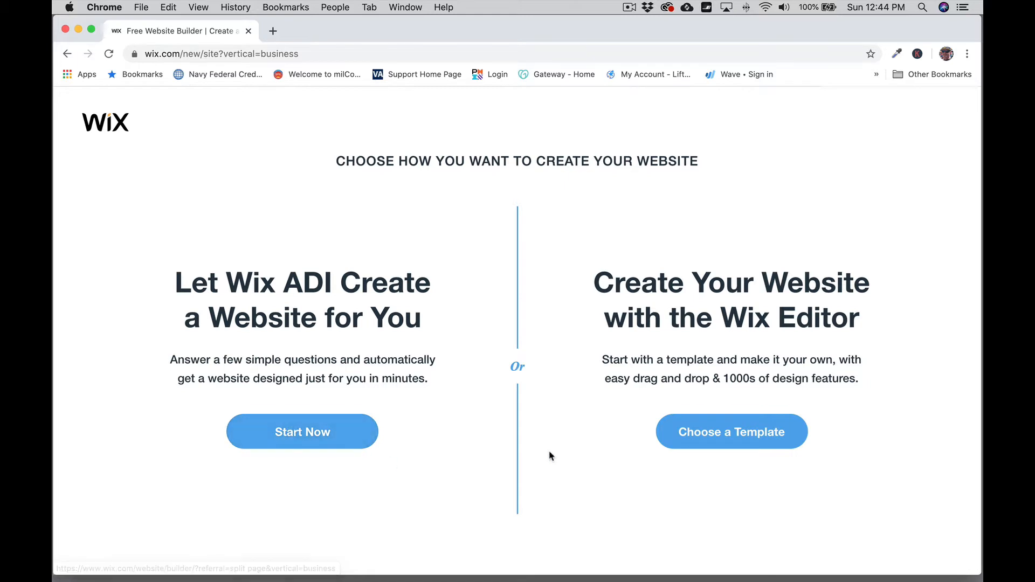
click(733, 440)
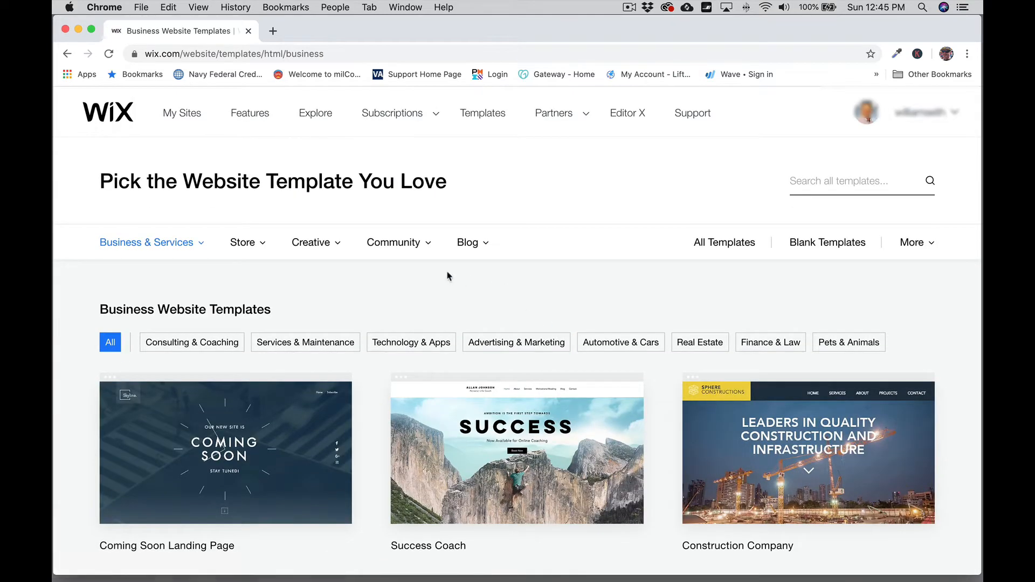
Step: Browse the Business templates gallery, then search templates for 'handyman'
scroll(385, 272, down, 1)
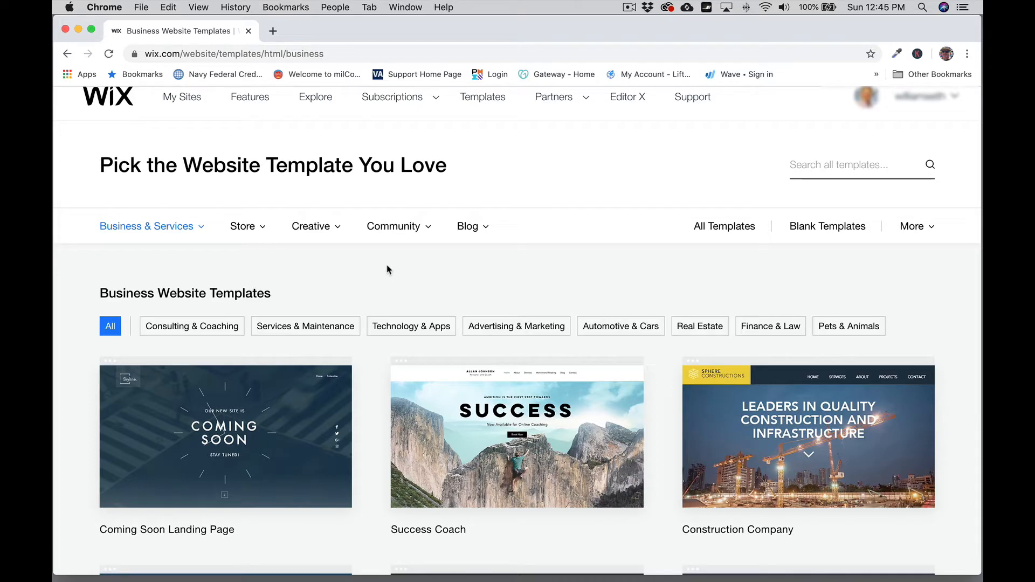
scroll(376, 358, down, 10)
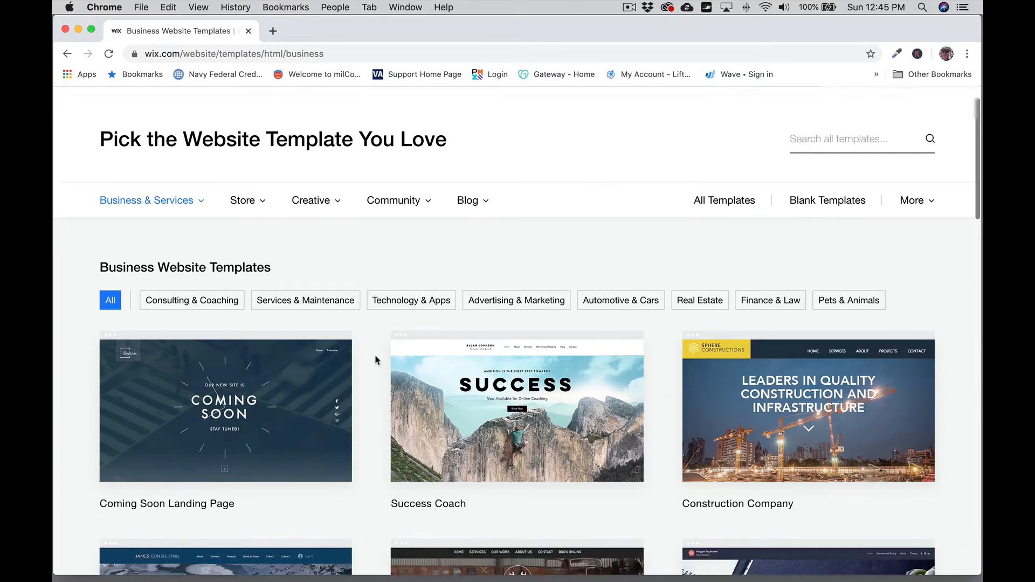
scroll(376, 358, down, 10)
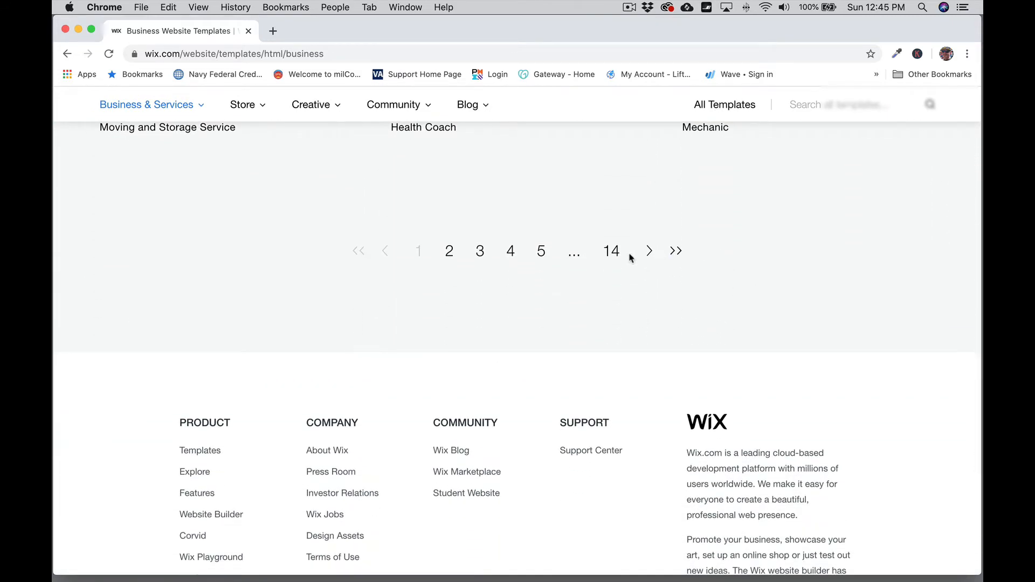
scroll(593, 263, up, 4)
scroll(591, 263, up, 15)
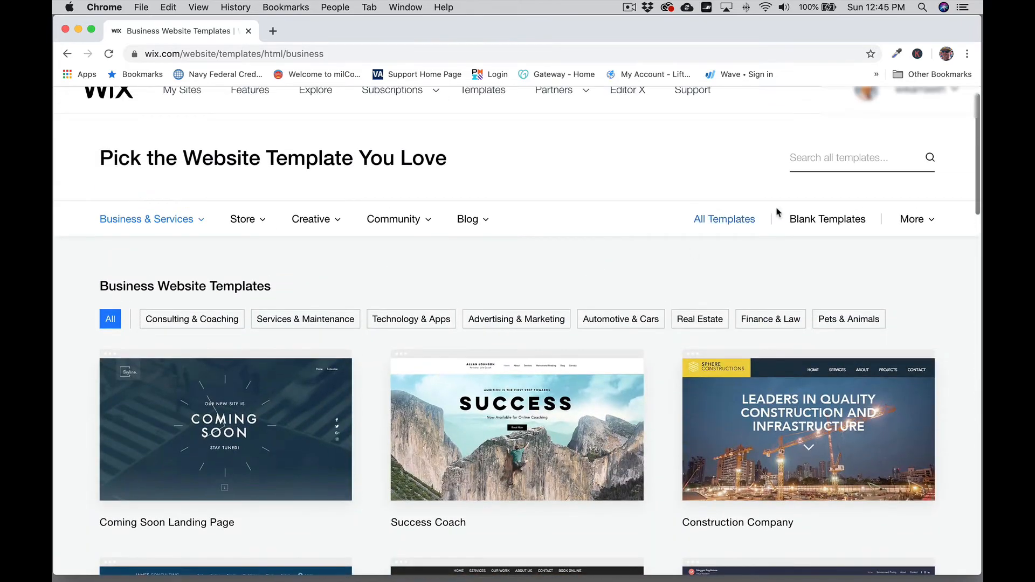
click(806, 162)
text(handyman)
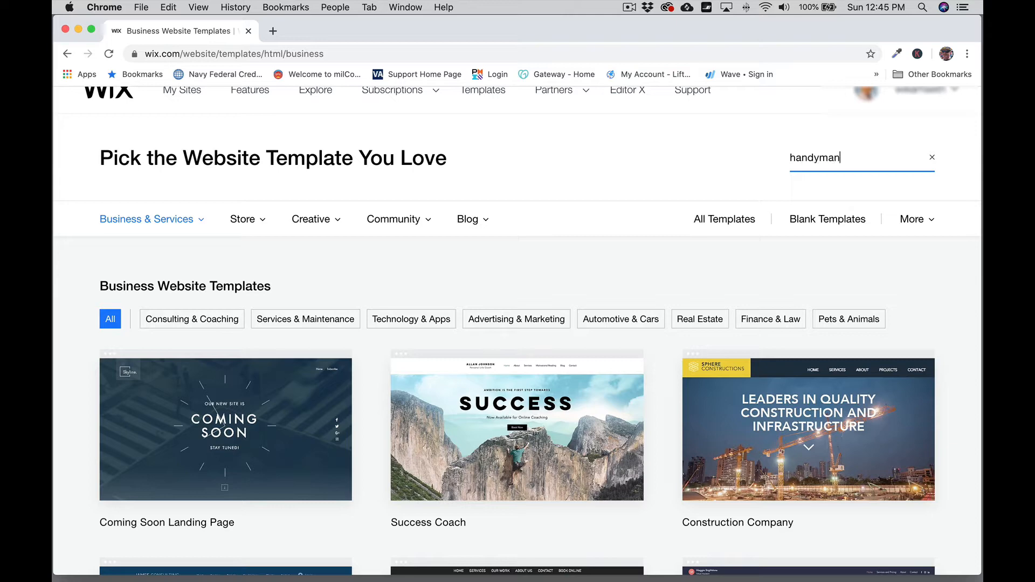
key(Return)
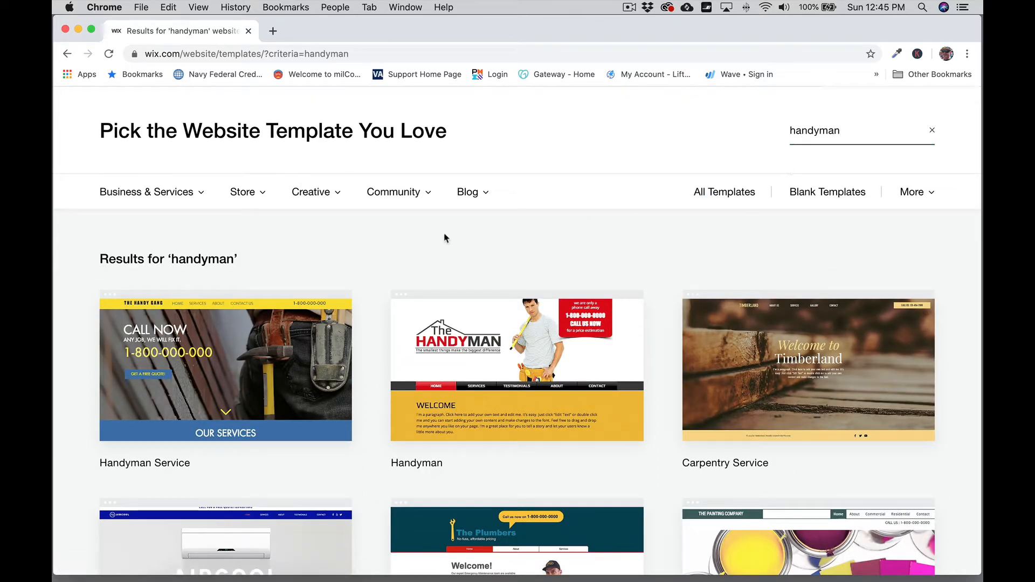
Step: Scroll the handyman results and reveal Edit/View options on the Handyman Service and Handyman cards
scroll(380, 239, down, 2)
scroll(380, 239, down, 10)
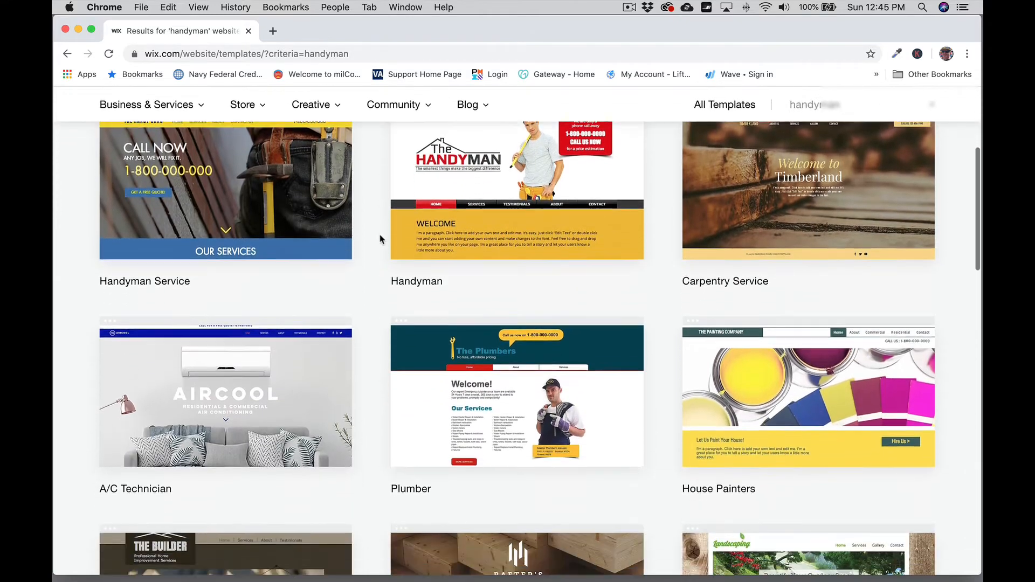
scroll(380, 239, down, 5)
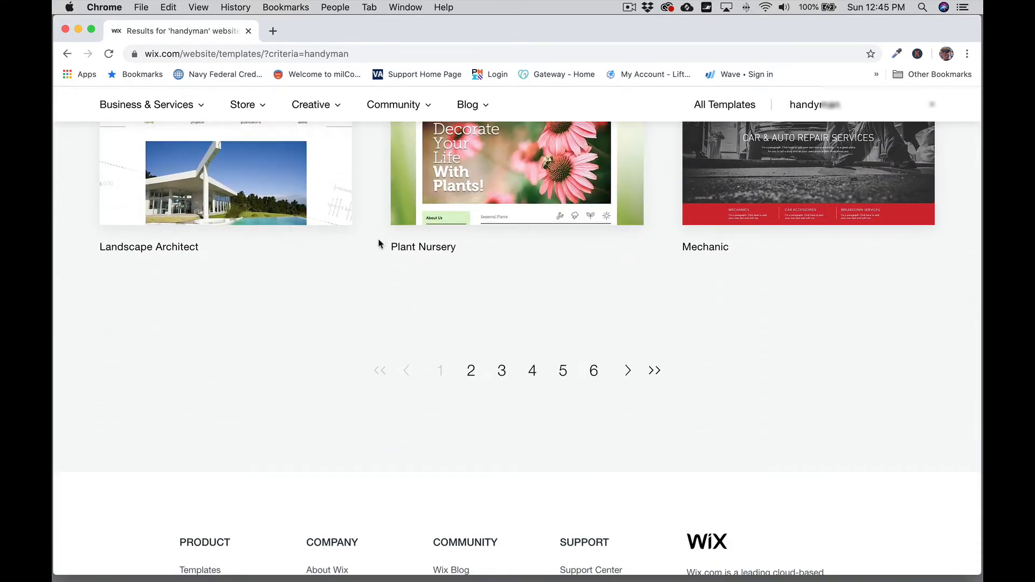
scroll(380, 244, up, 15)
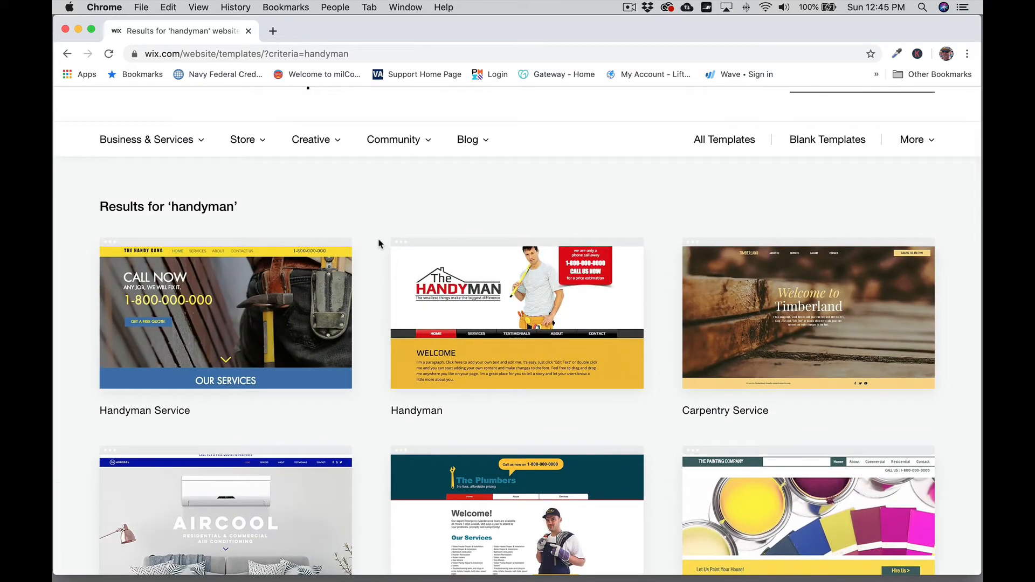
scroll(370, 241, down, 2)
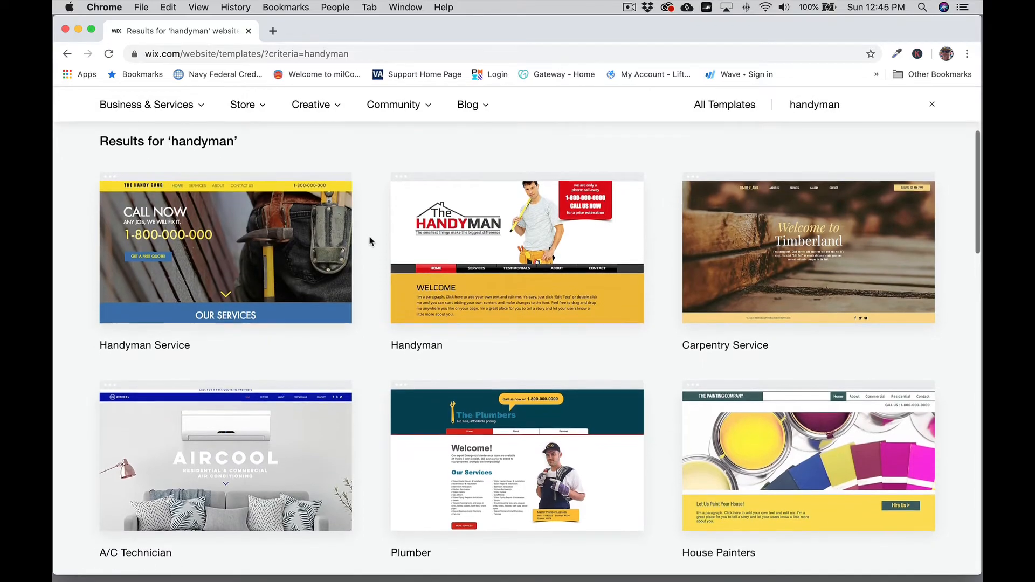
scroll(370, 241, down, 10)
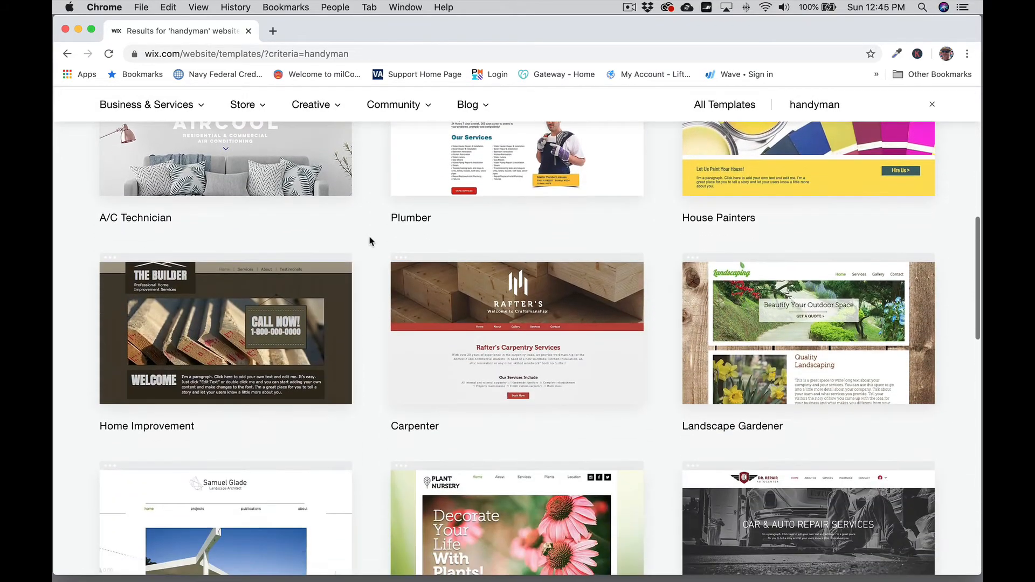
scroll(370, 241, down, 5)
scroll(370, 240, up, 15)
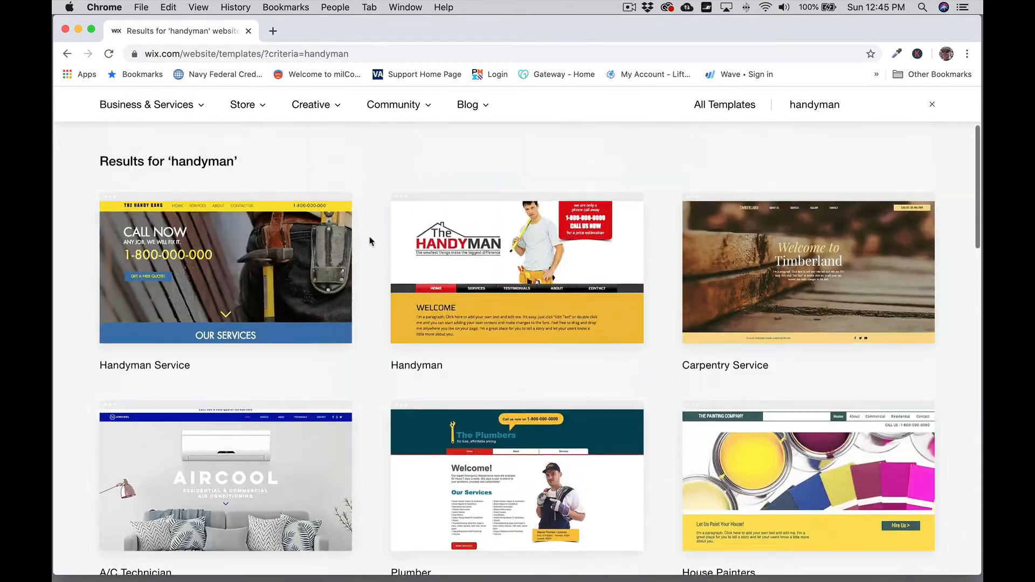
scroll(369, 241, up, 3)
scroll(370, 238, down, 5)
mouse_move(551, 237)
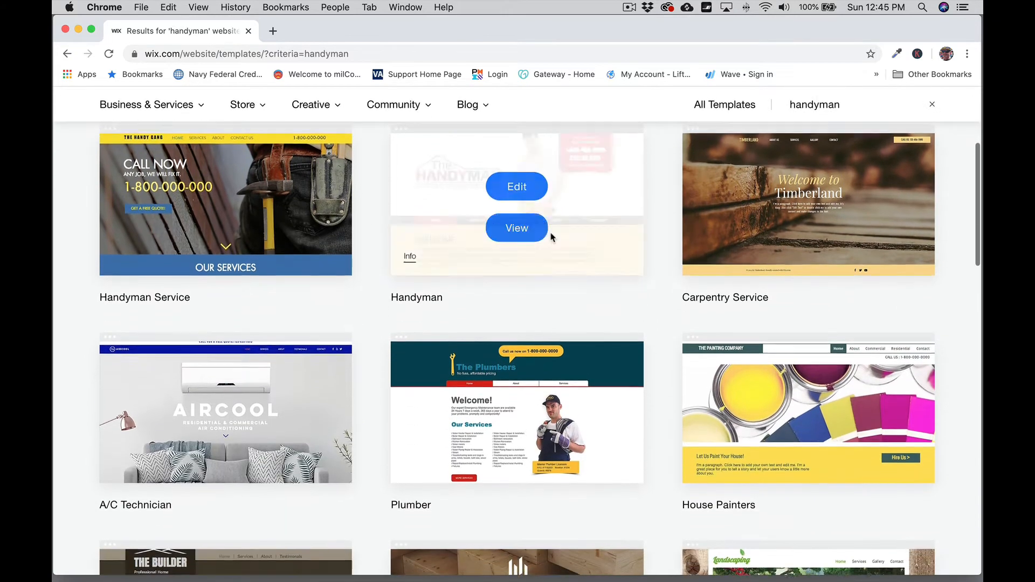
scroll(381, 243, down, 4)
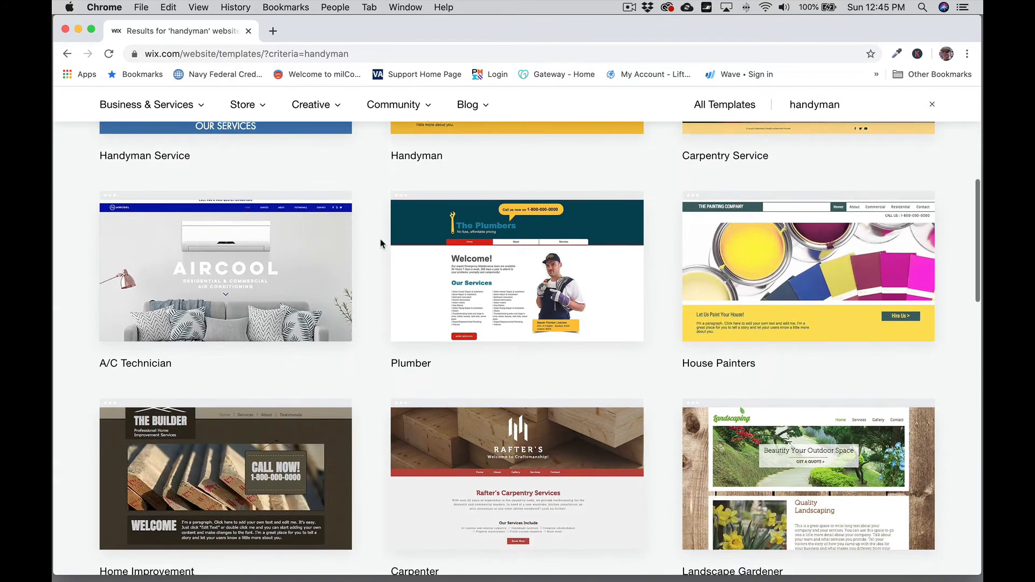
scroll(380, 244, down, 1)
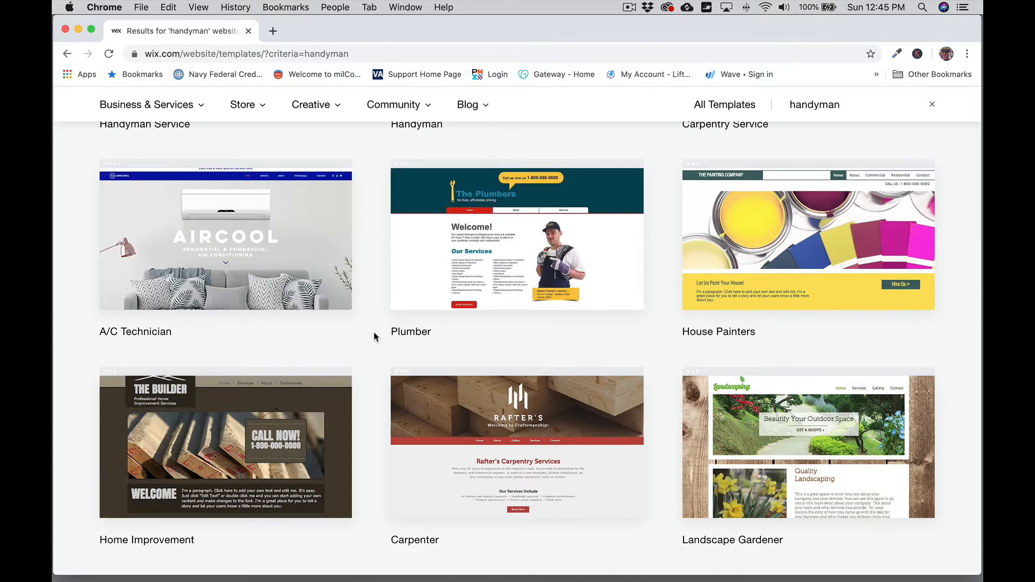
scroll(376, 337, down, 5)
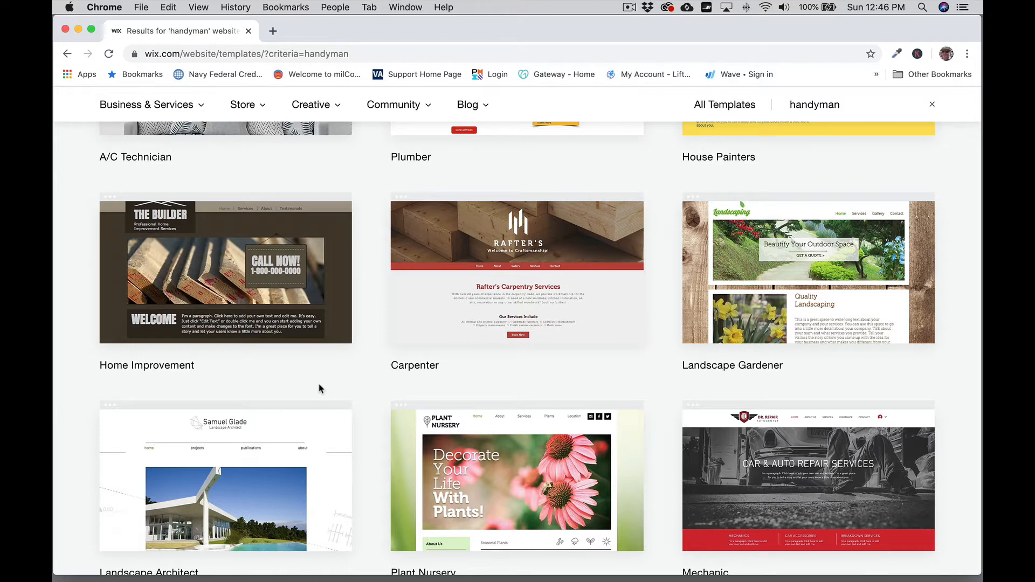
scroll(372, 365, down, 2)
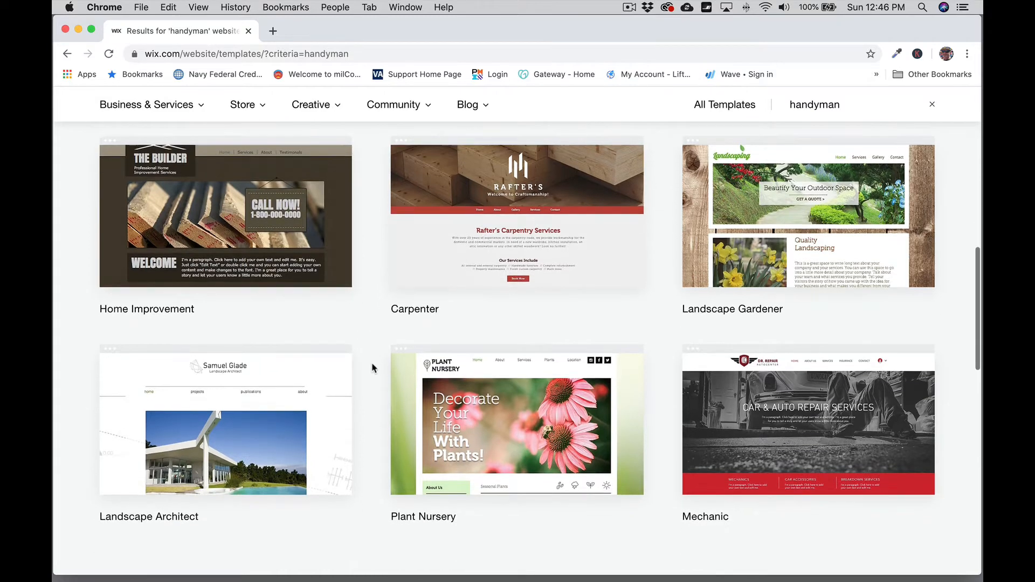
scroll(372, 368, down, 8)
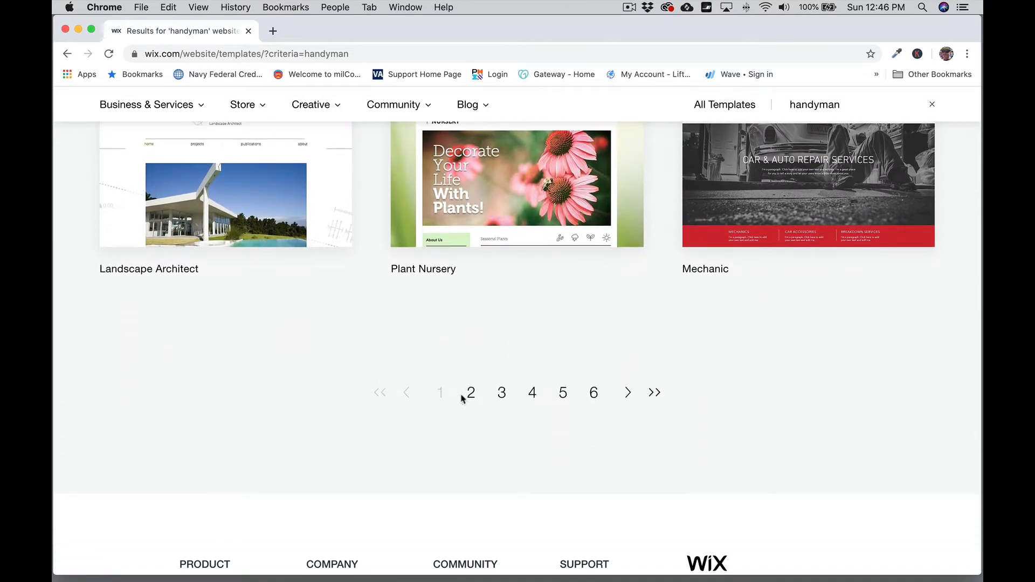
scroll(380, 306, up, 10)
scroll(380, 307, up, 10)
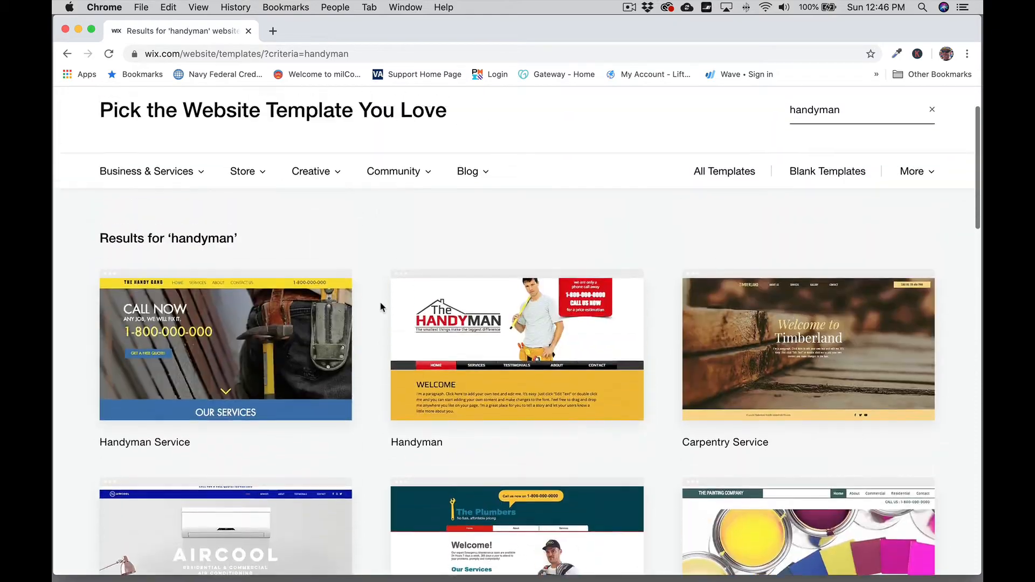
scroll(363, 293, down, 3)
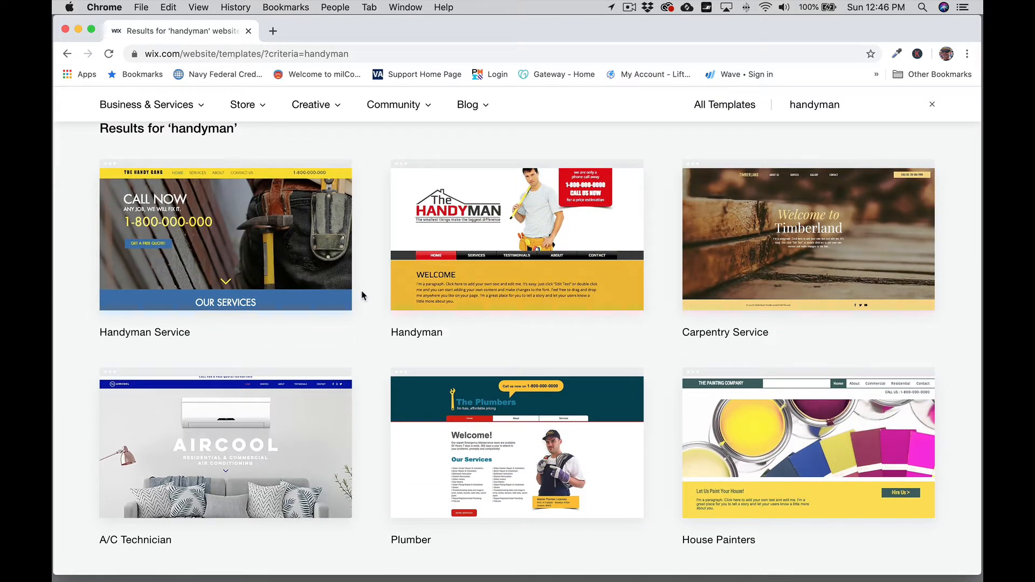
mouse_move(320, 262)
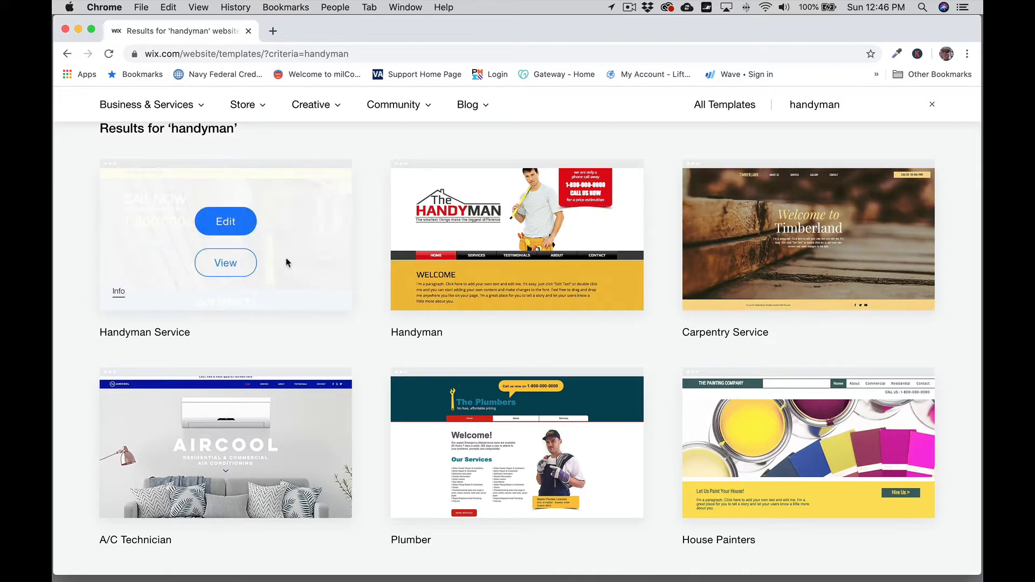
mouse_move(439, 222)
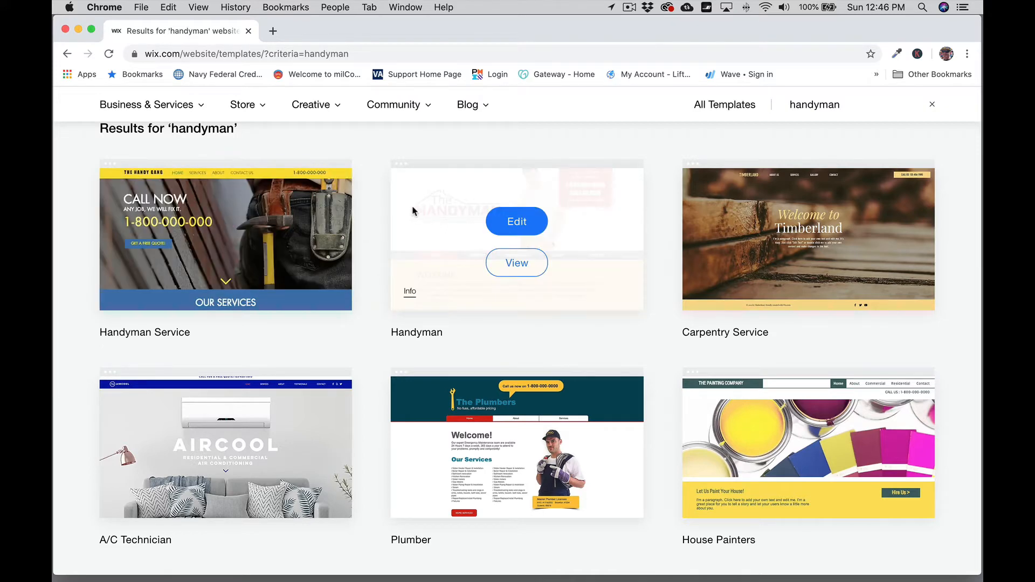
mouse_move(316, 195)
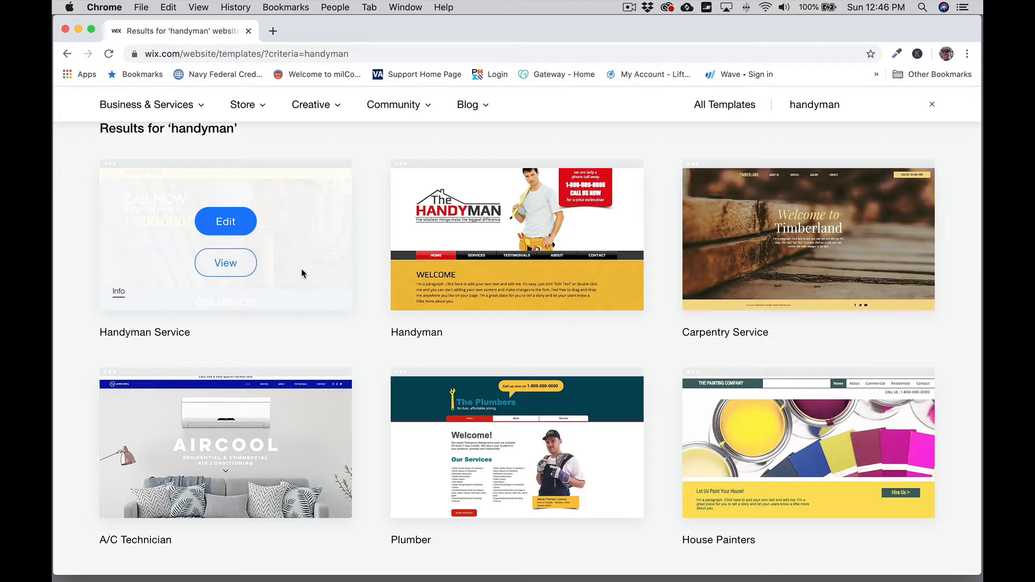
Step: Open a View preview of the Handyman Service template and scroll through its home page
click(239, 268)
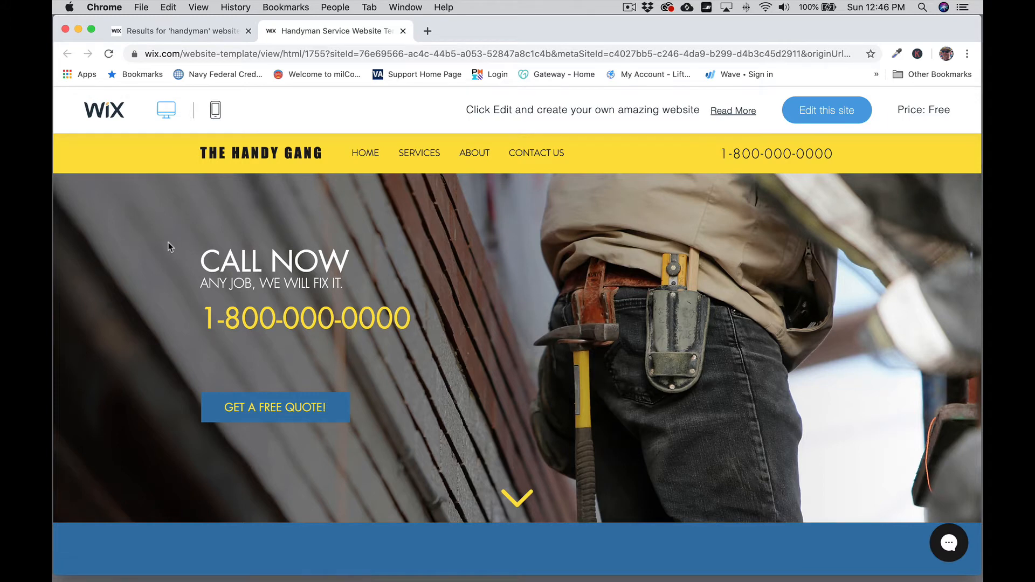
scroll(168, 243, down, 1)
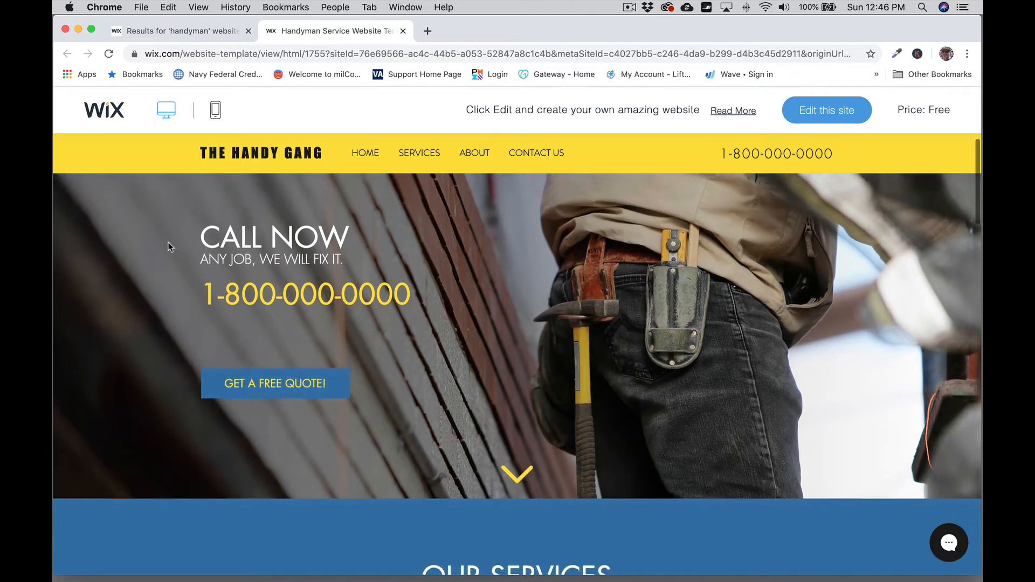
scroll(169, 243, down, 5)
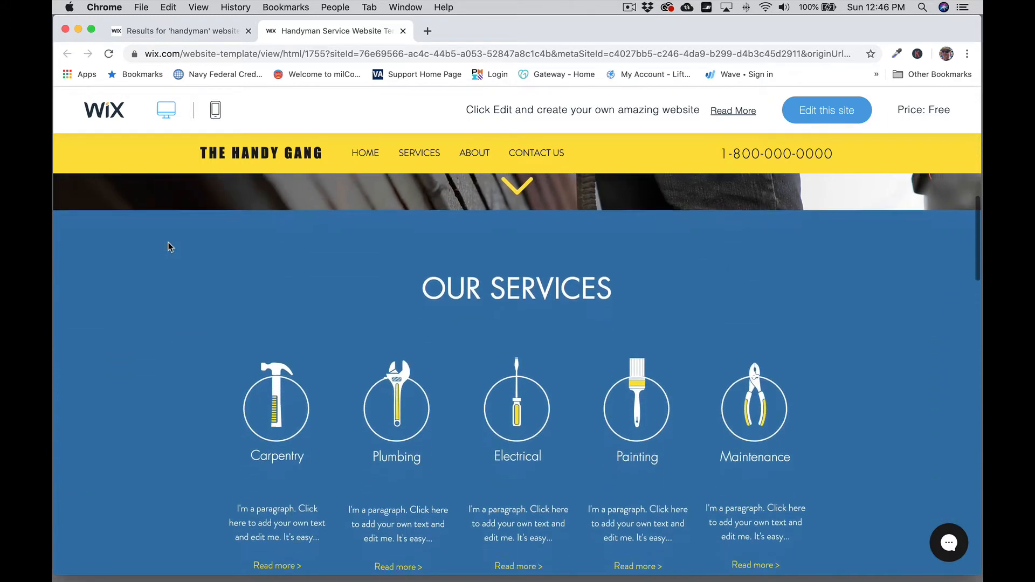
scroll(169, 246, up, 5)
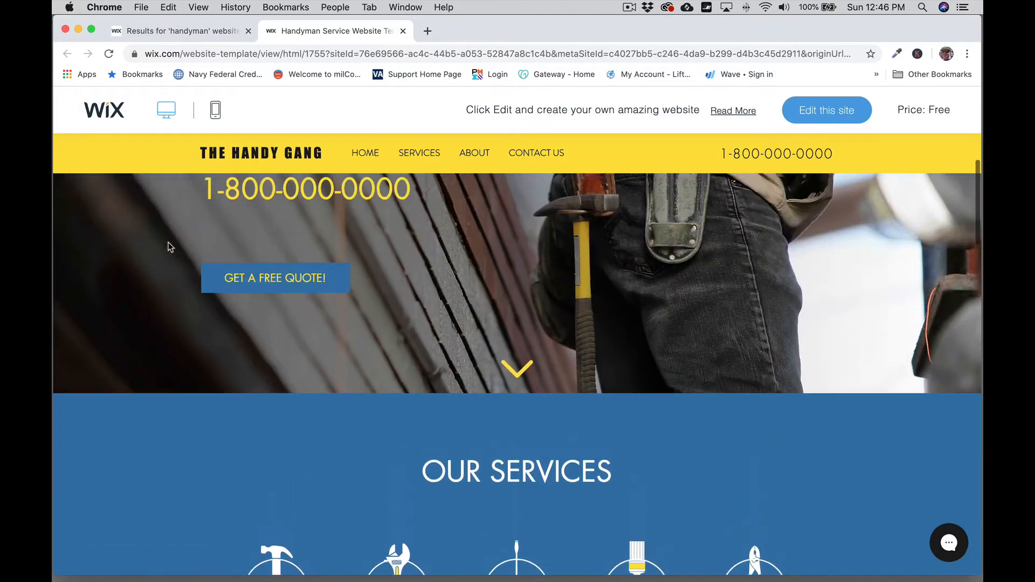
scroll(168, 247, up, 2)
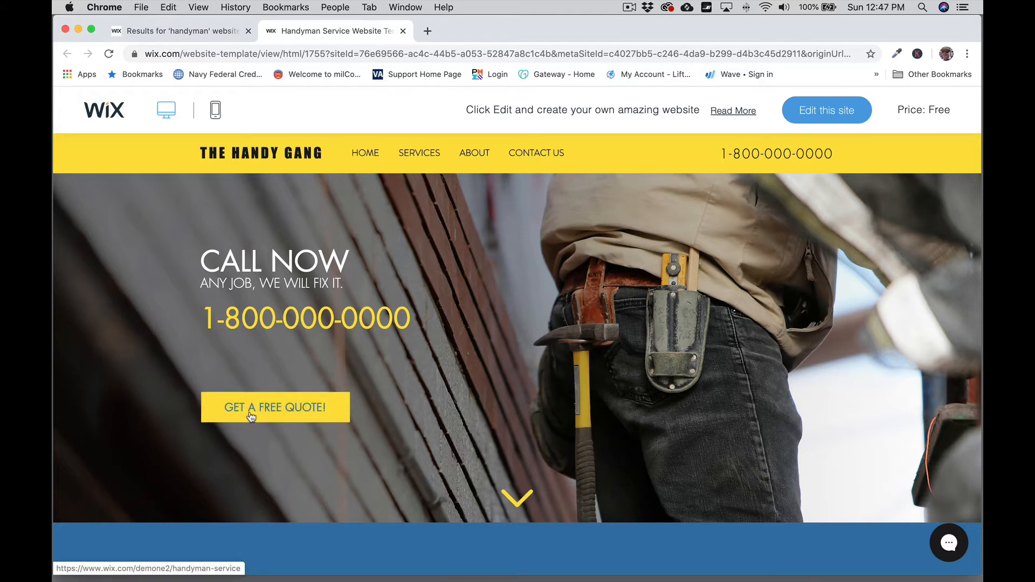
scroll(118, 308, down, 6)
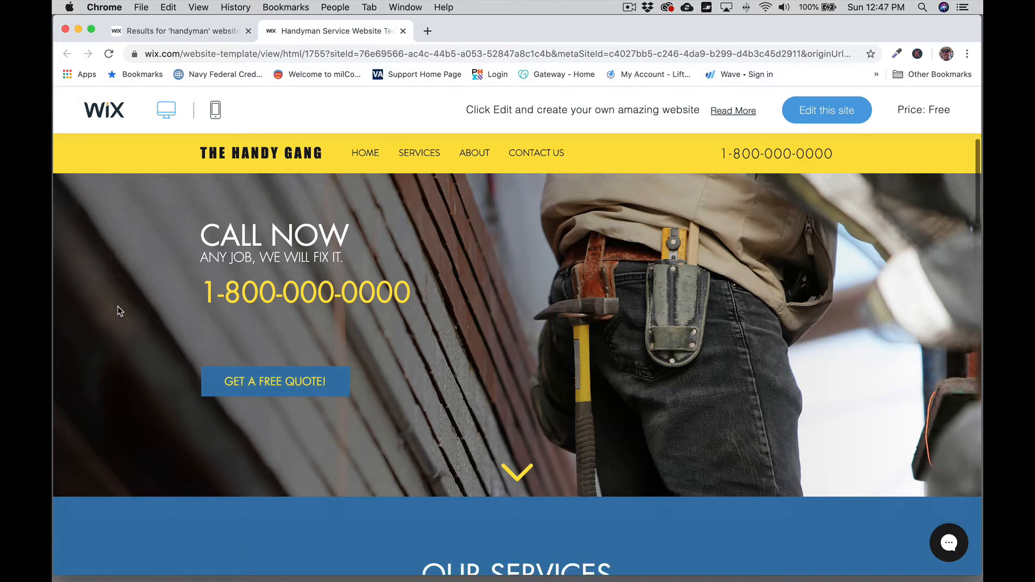
scroll(118, 307, down, 2)
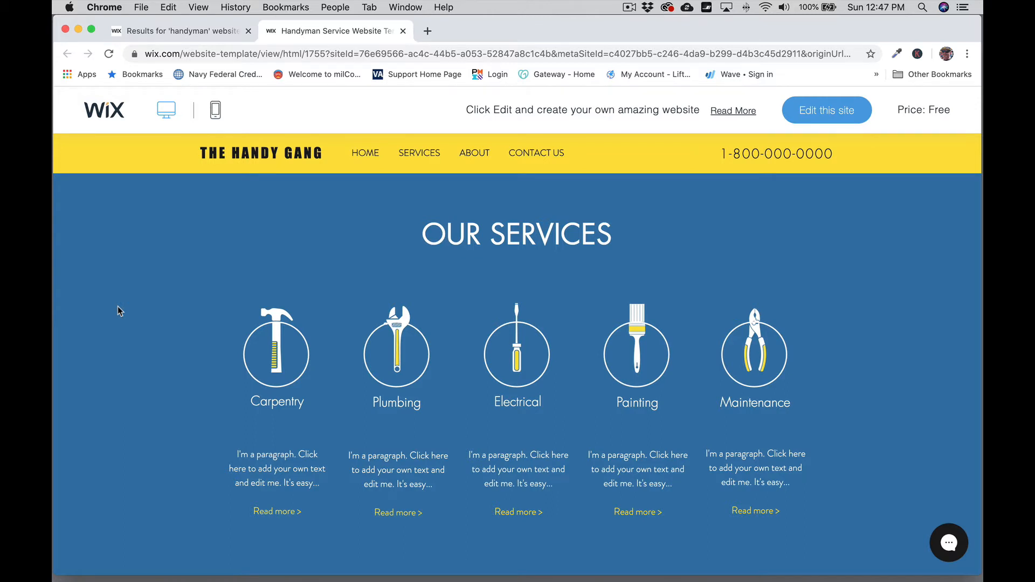
scroll(118, 310, down, 2)
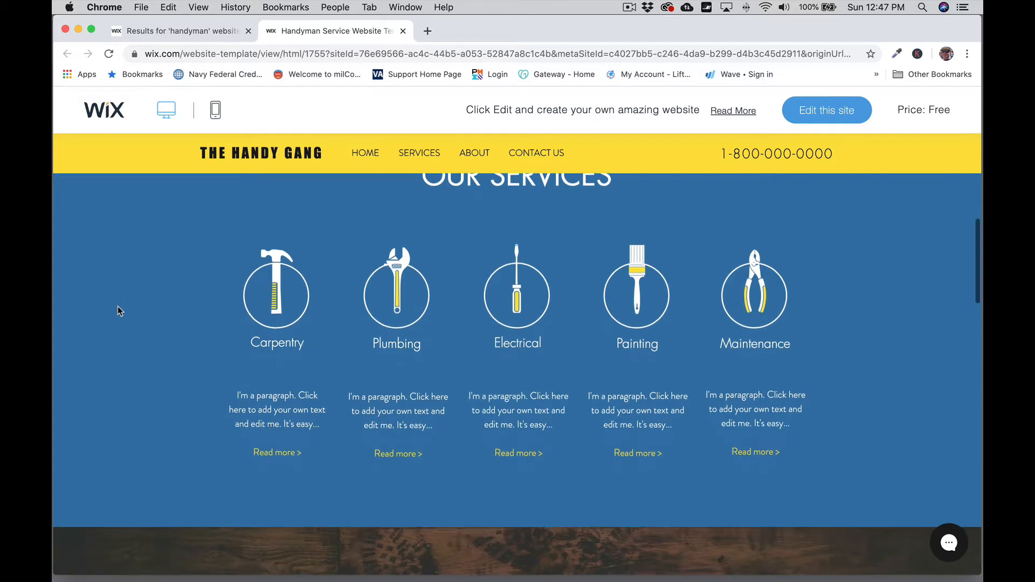
Step: Try the Carpentry Read more link and the HOME link, then scroll the home page again
click(278, 450)
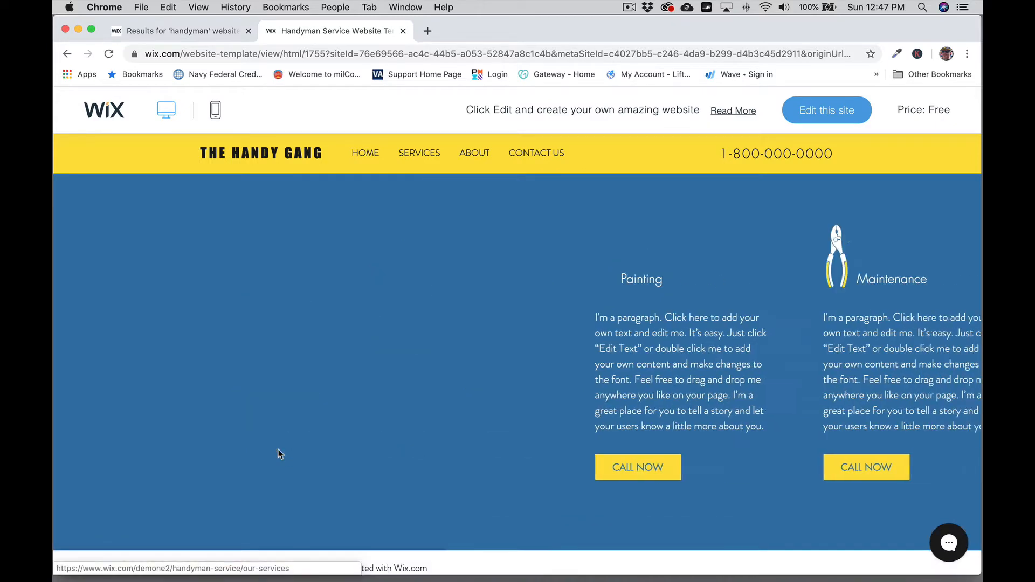
scroll(151, 376, up, 2)
scroll(150, 376, up, 5)
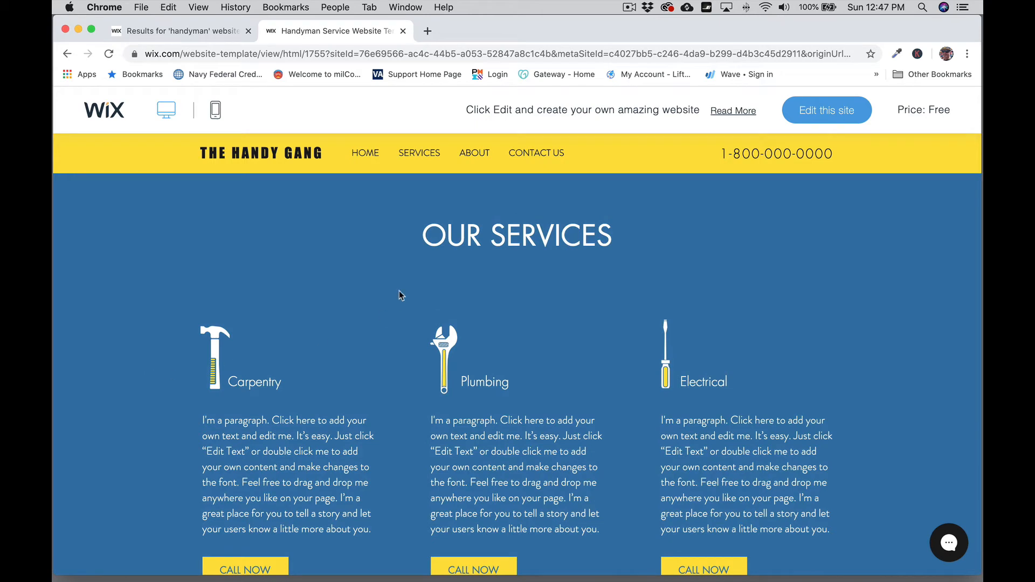
click(366, 154)
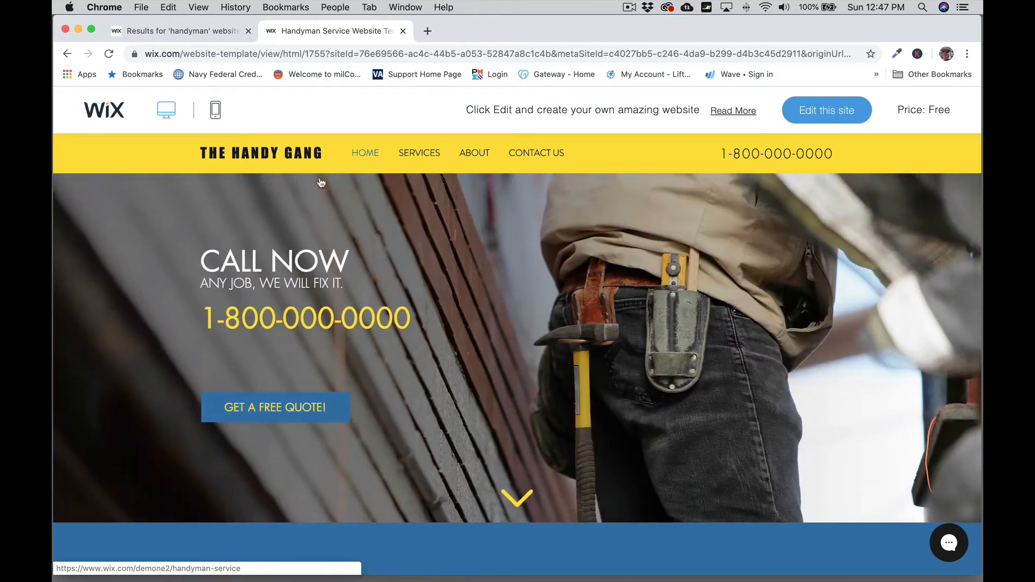
scroll(179, 305, down, 7)
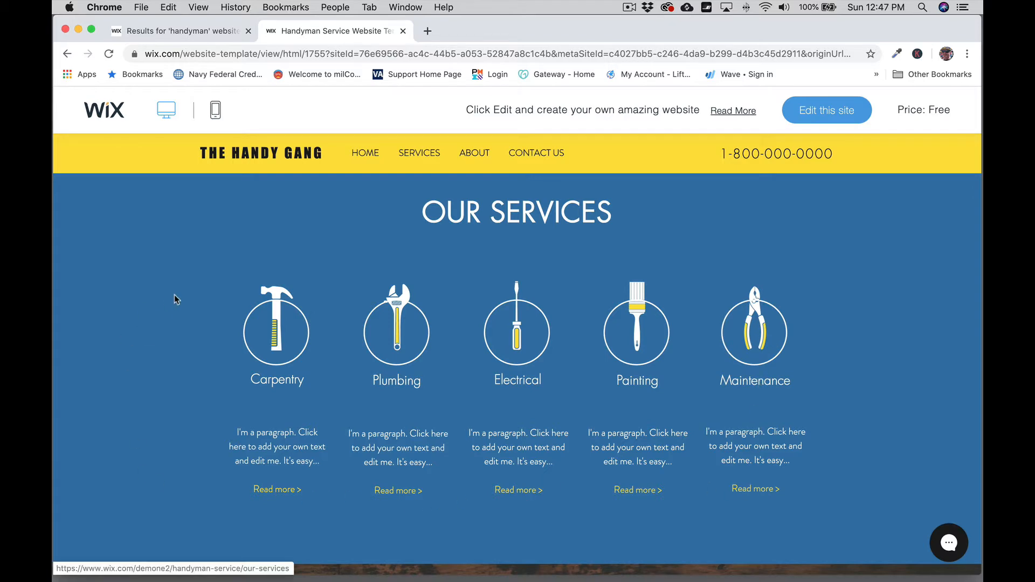
scroll(144, 291, down, 2)
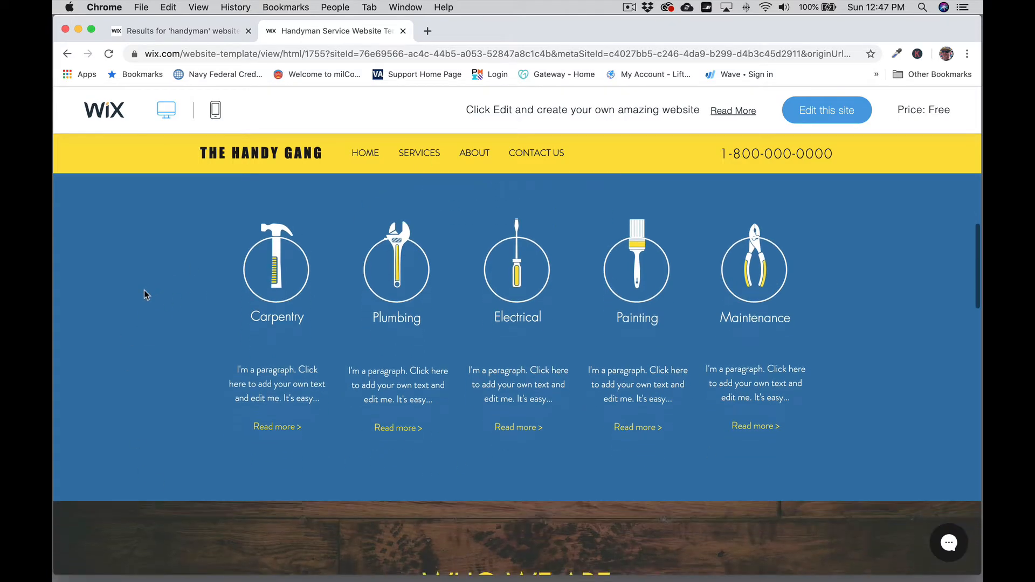
scroll(144, 290, down, 6)
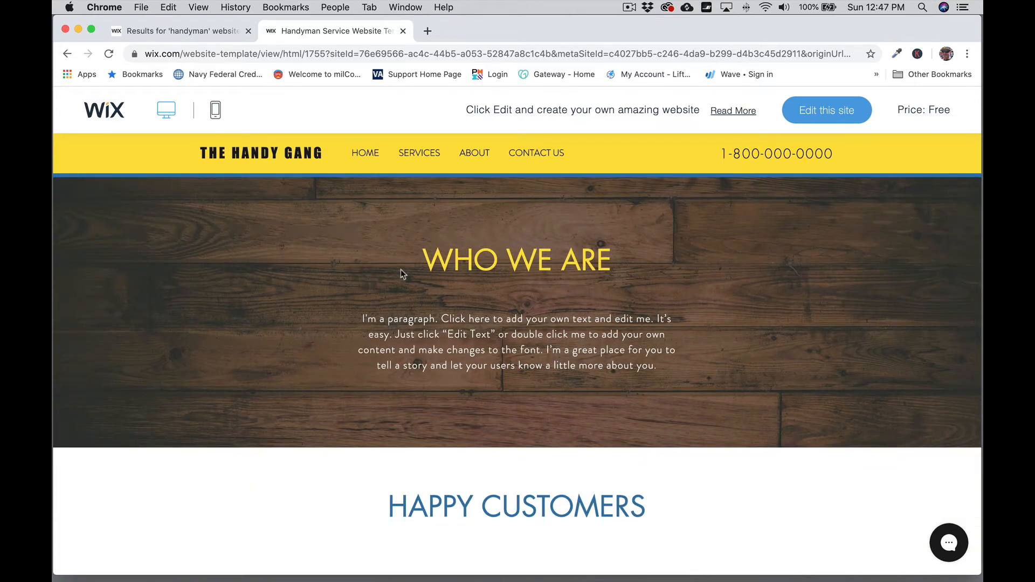
scroll(235, 273, down, 5)
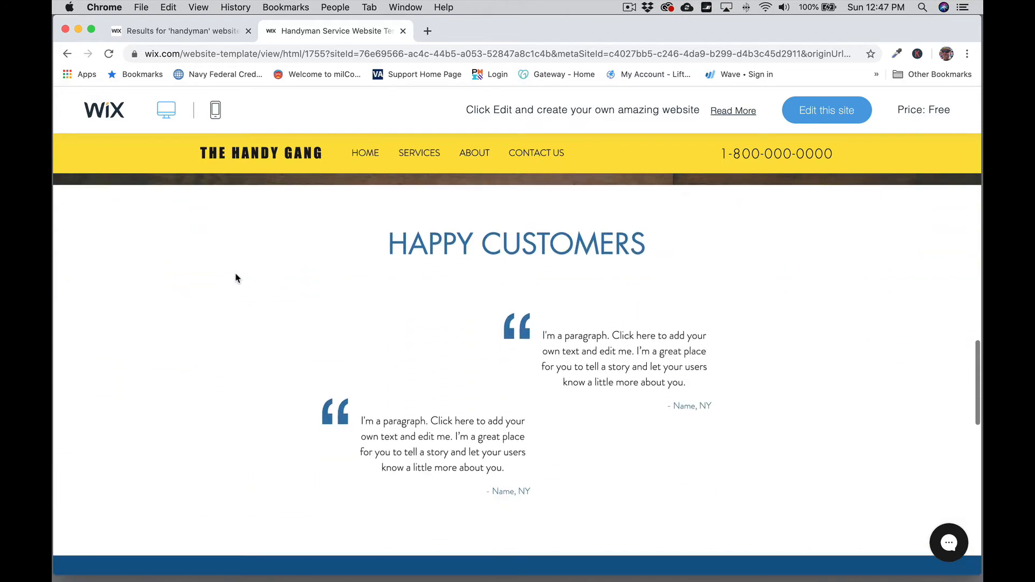
scroll(237, 278, up, 5)
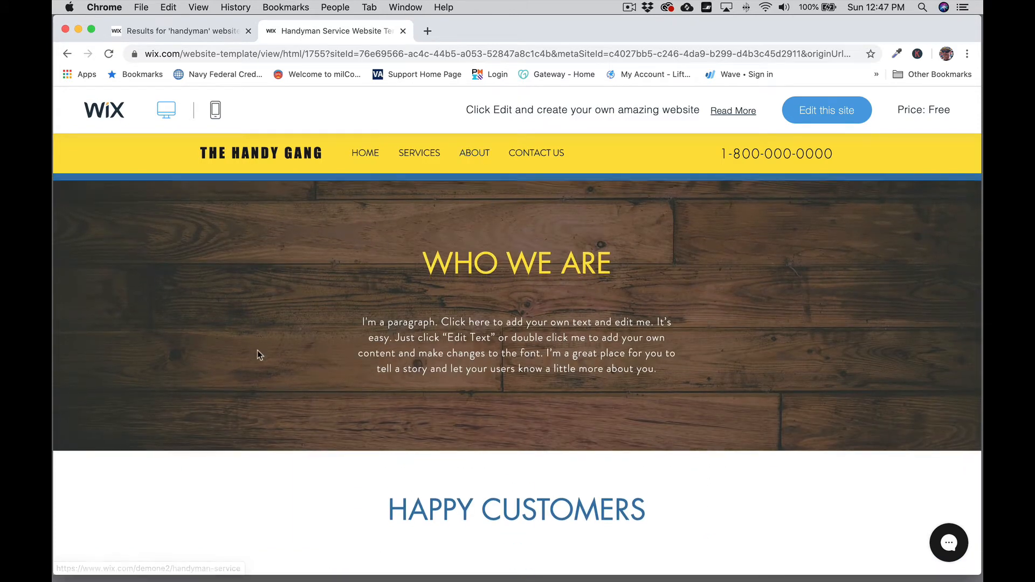
scroll(259, 352, down, 5)
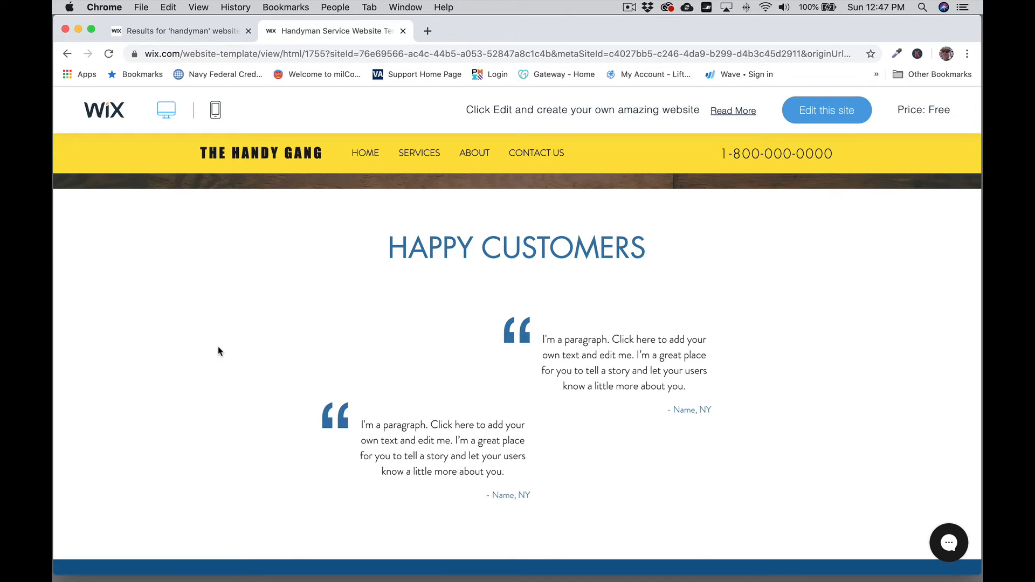
scroll(219, 351, down, 6)
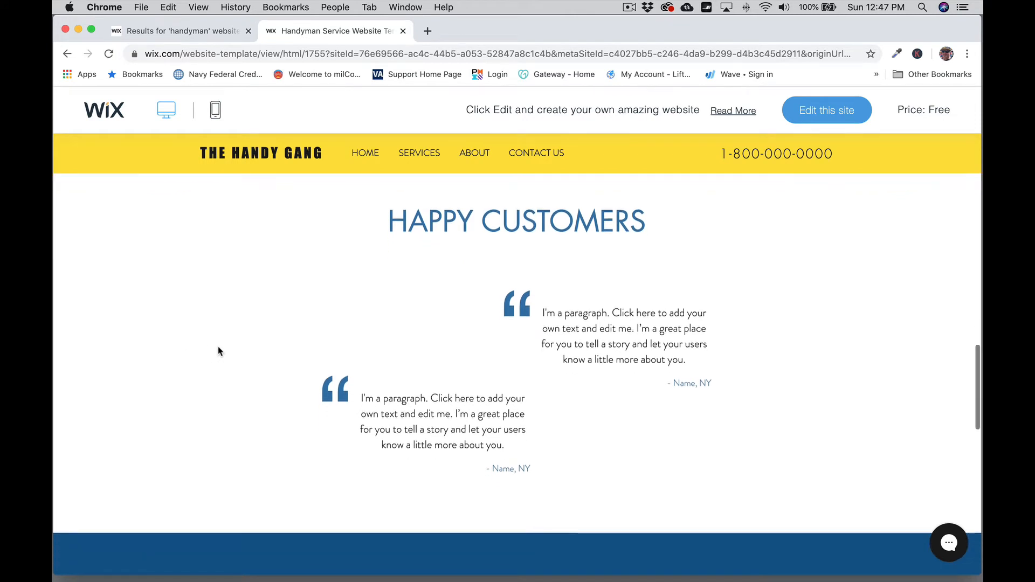
scroll(218, 346, down, 5)
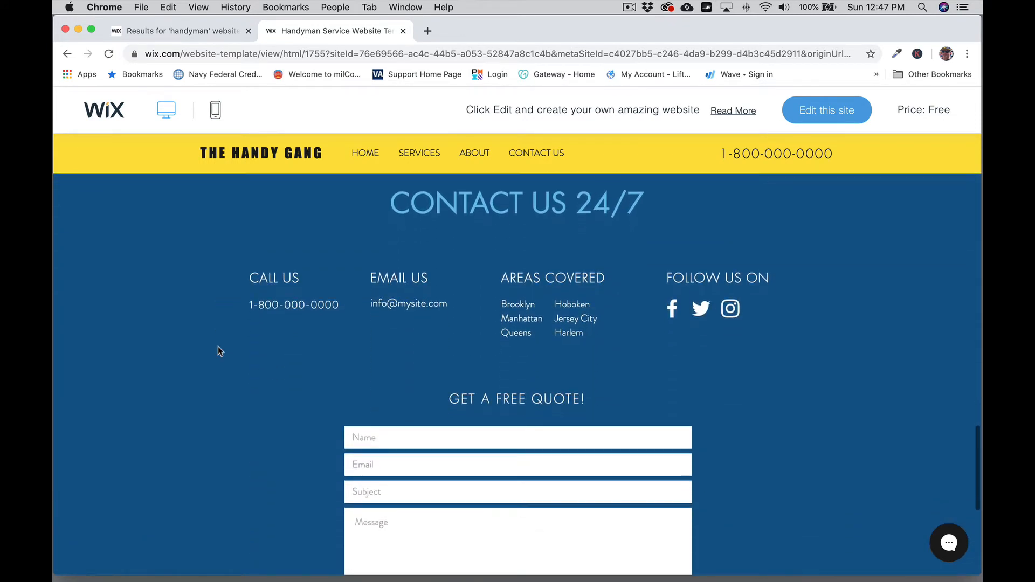
scroll(218, 346, up, 8)
scroll(218, 348, up, 15)
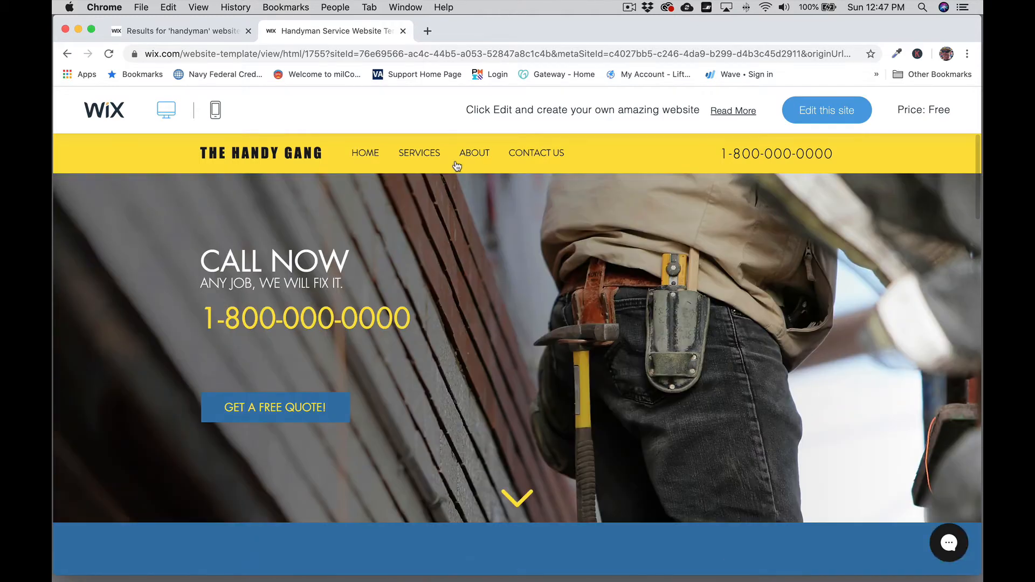
click(412, 155)
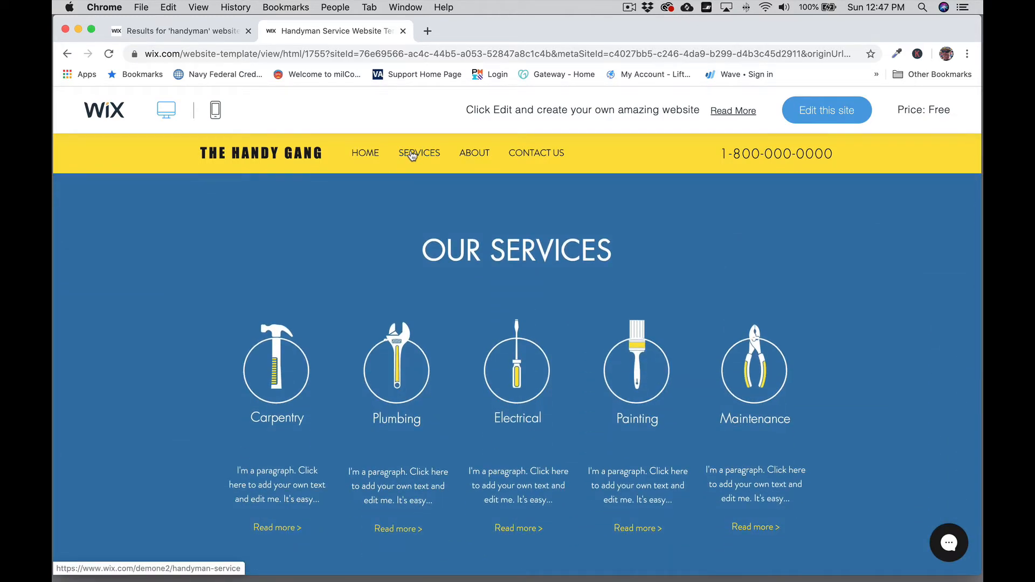
click(474, 155)
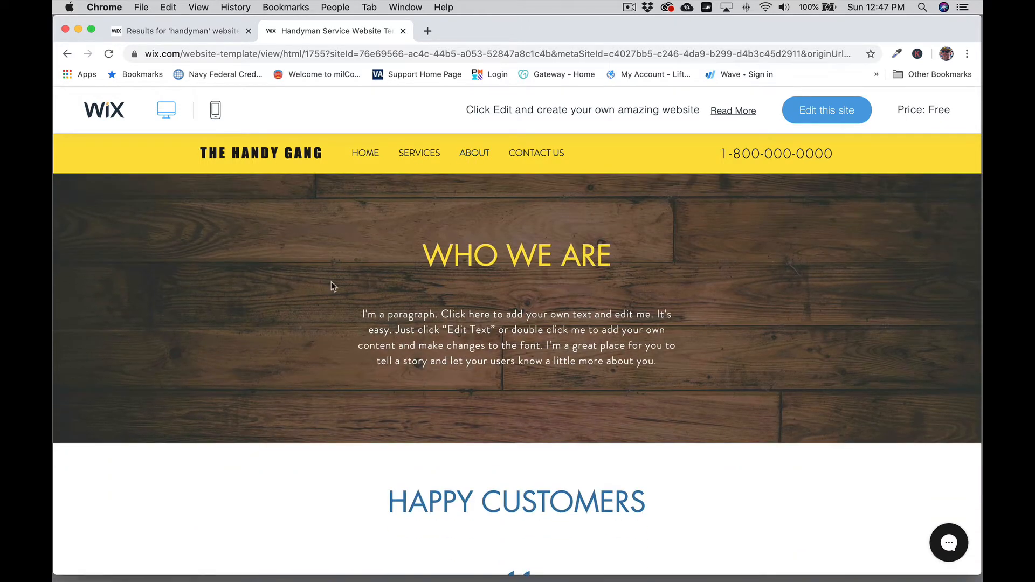
click(537, 157)
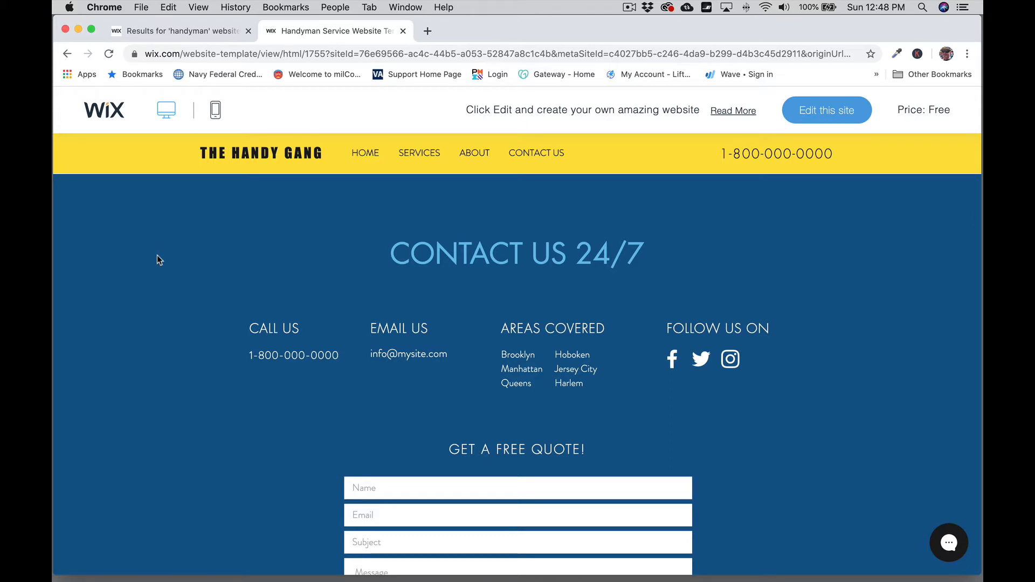
scroll(157, 255, up, 6)
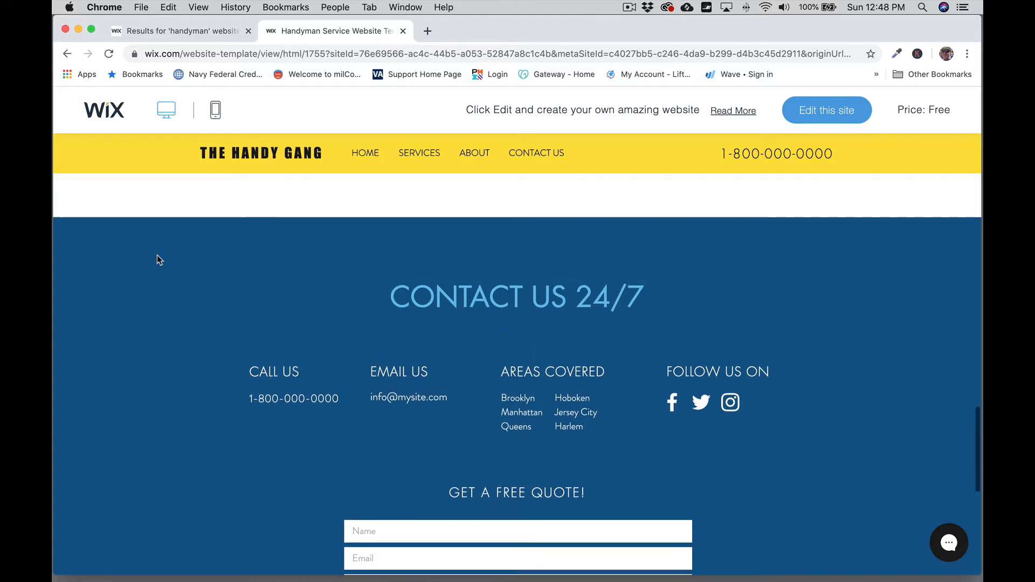
scroll(158, 260, up, 10)
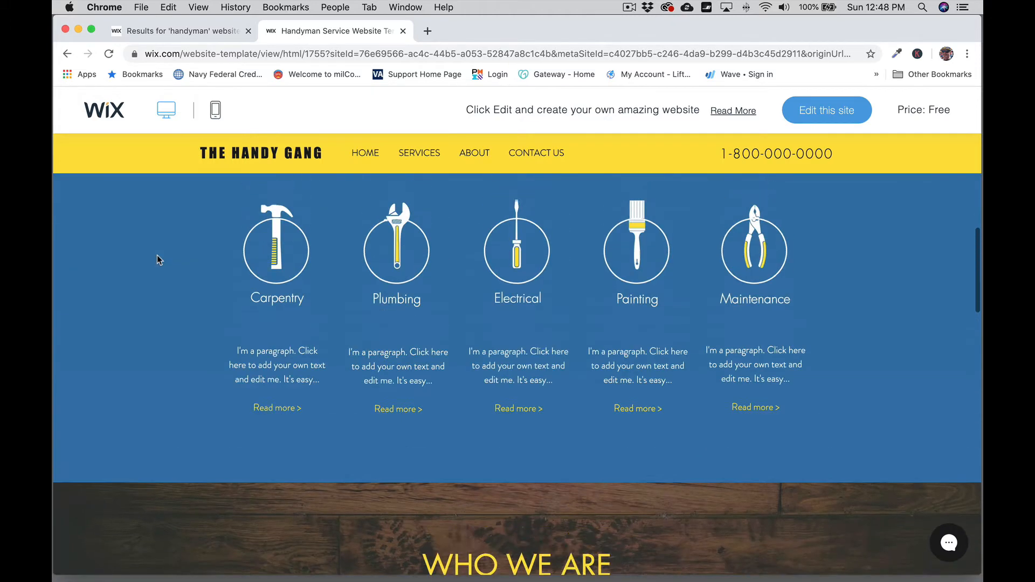
scroll(157, 260, up, 5)
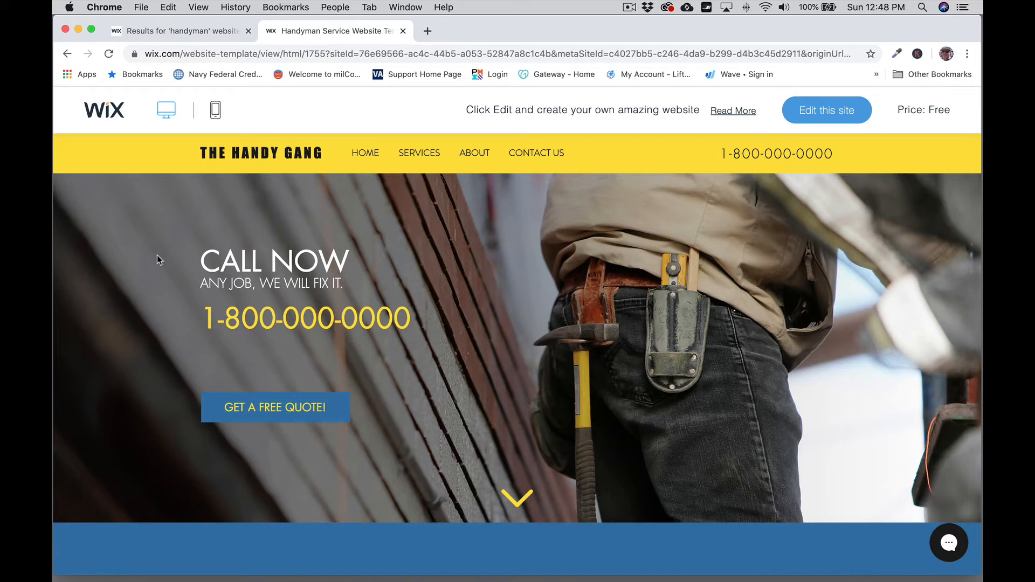
Step: Open the Handyman Service template with 'Edit this site' and close the Welcome to Wix dialog
click(833, 117)
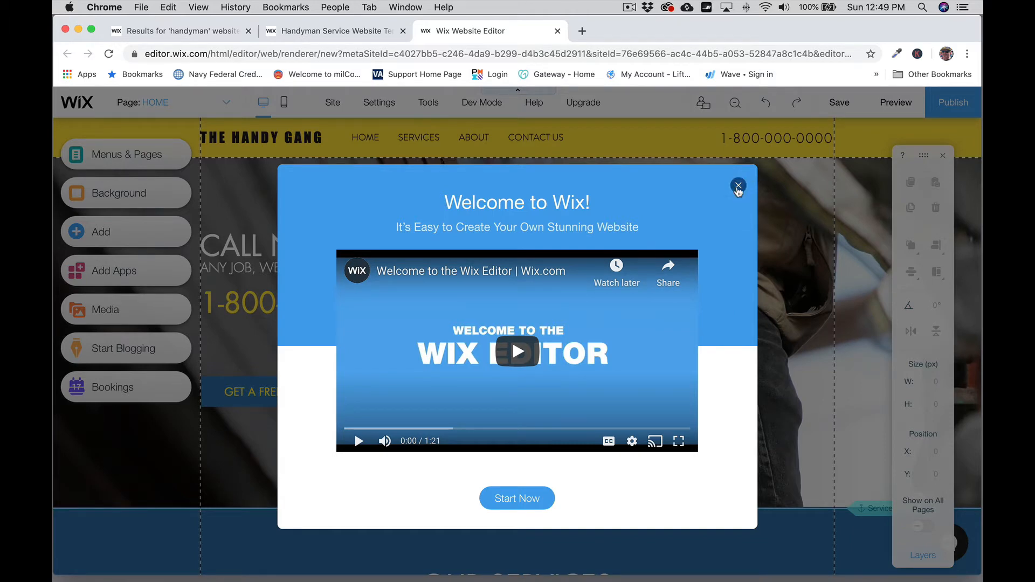
click(738, 187)
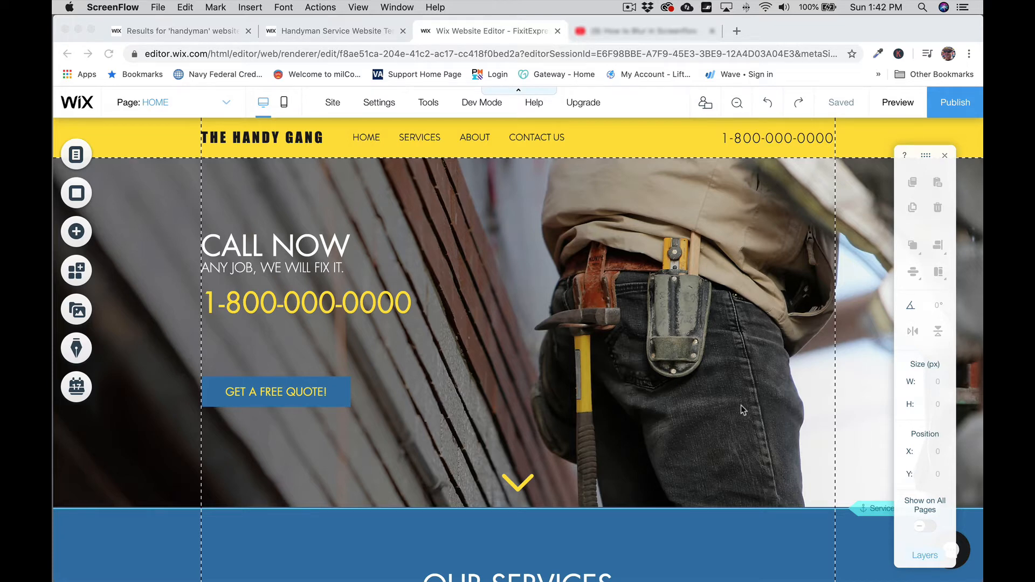
Step: Switch the editor to the mobile layout and skip the 'Meet Your Site on Mobile' intro
click(284, 105)
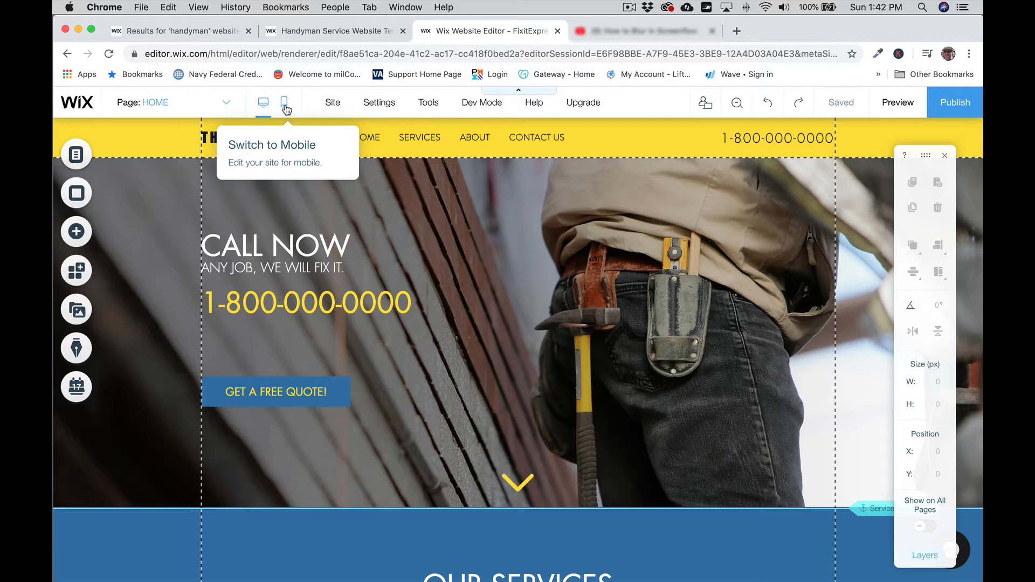
click(284, 105)
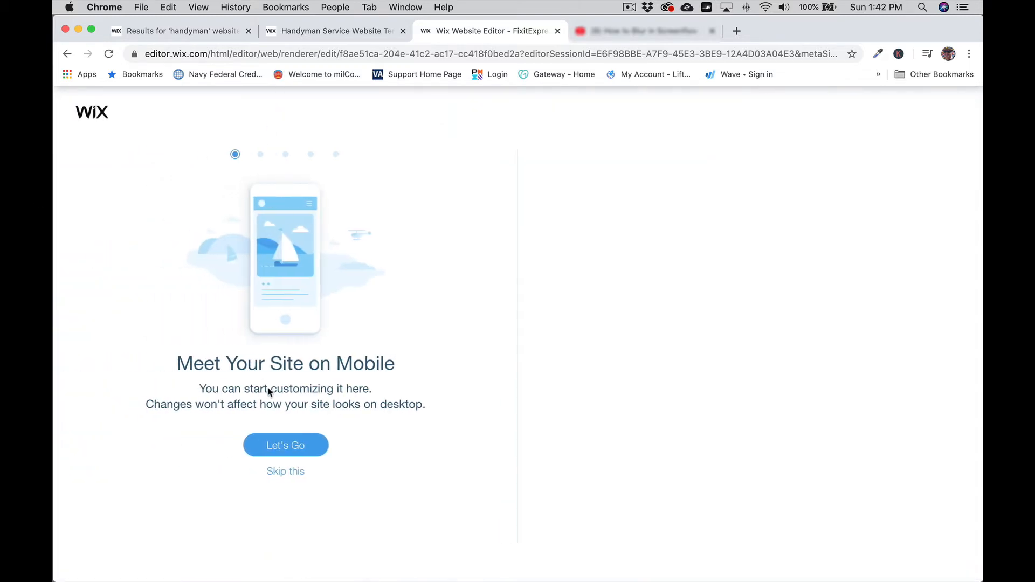
click(295, 472)
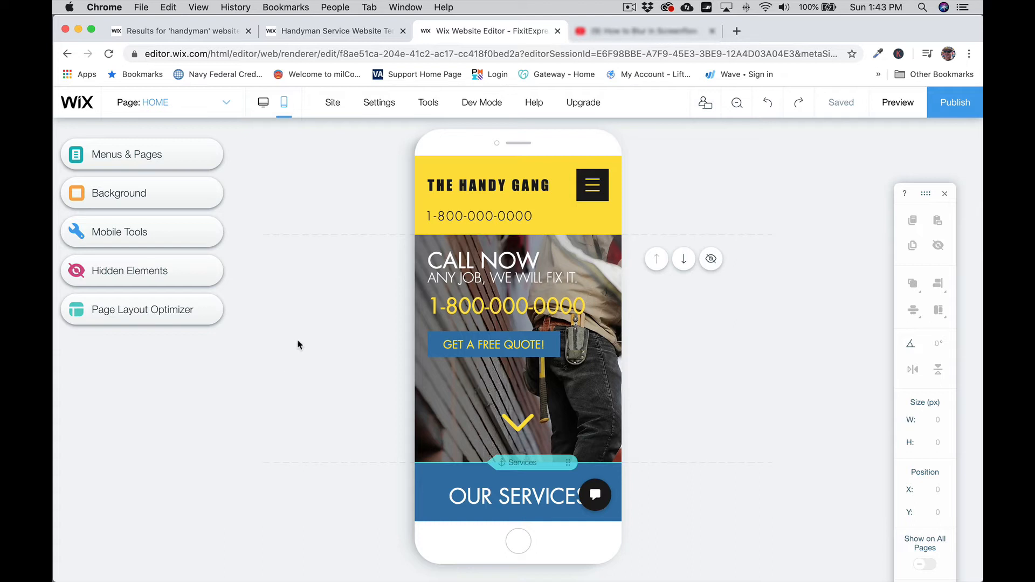
Step: Toggle between the desktop and mobile layouts, ending on the desktop view
click(260, 110)
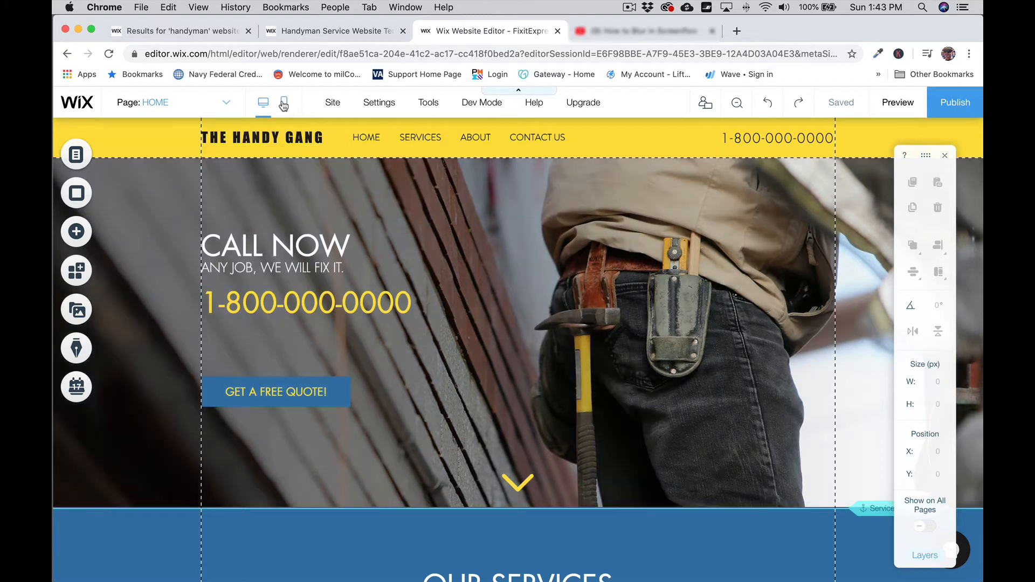
click(284, 104)
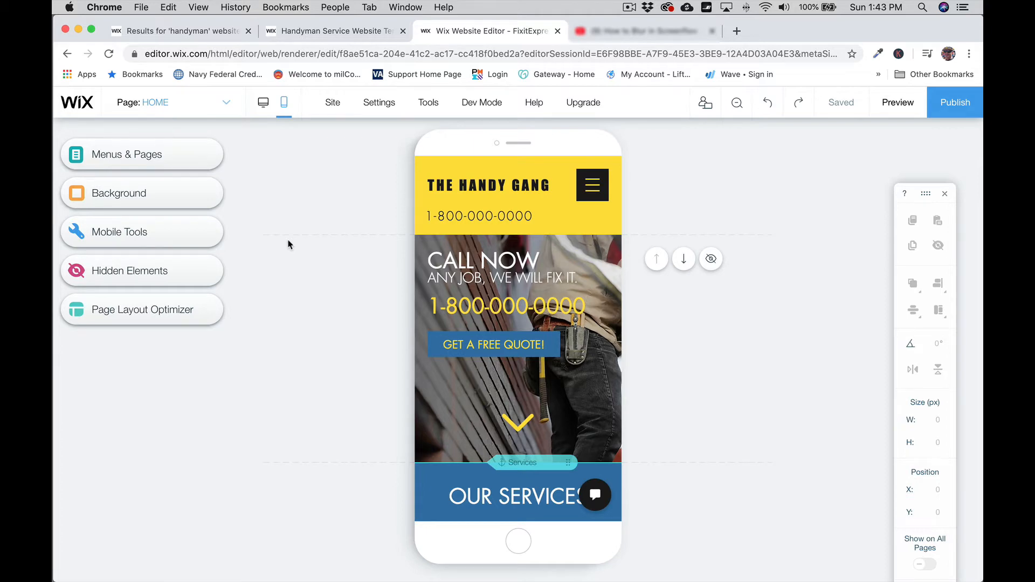
click(263, 106)
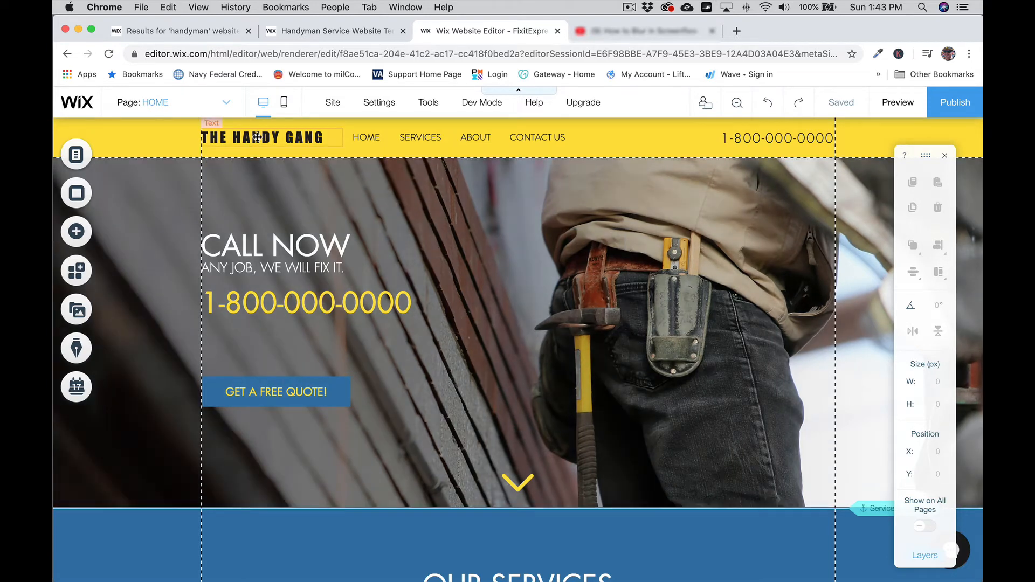
Step: Retype the header logo 'THE HANDY GANG' as 'Fixit Express' and close Text Settings
double_click(258, 137)
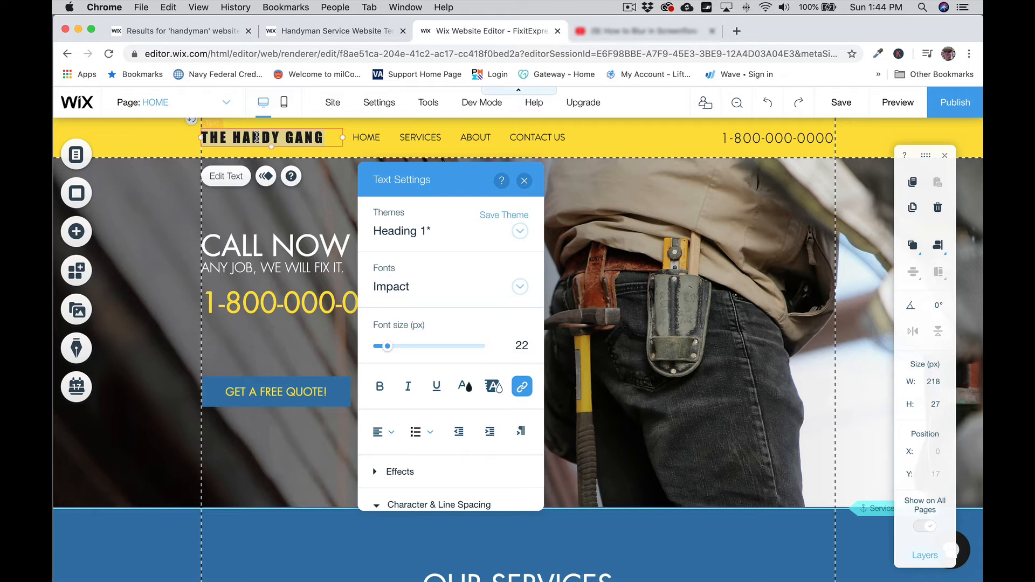
text(Fixit Expres)
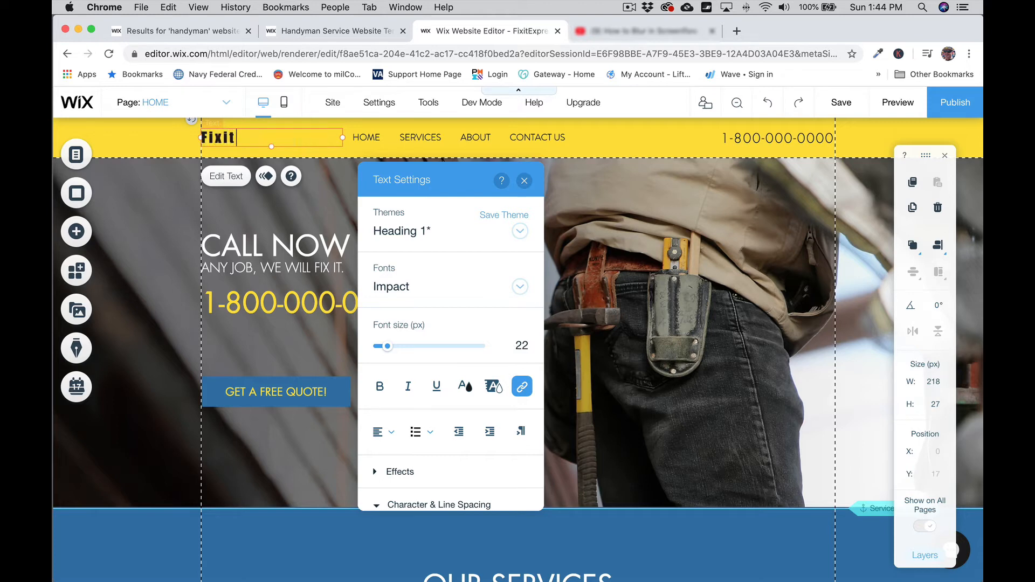
text(s)
click(524, 181)
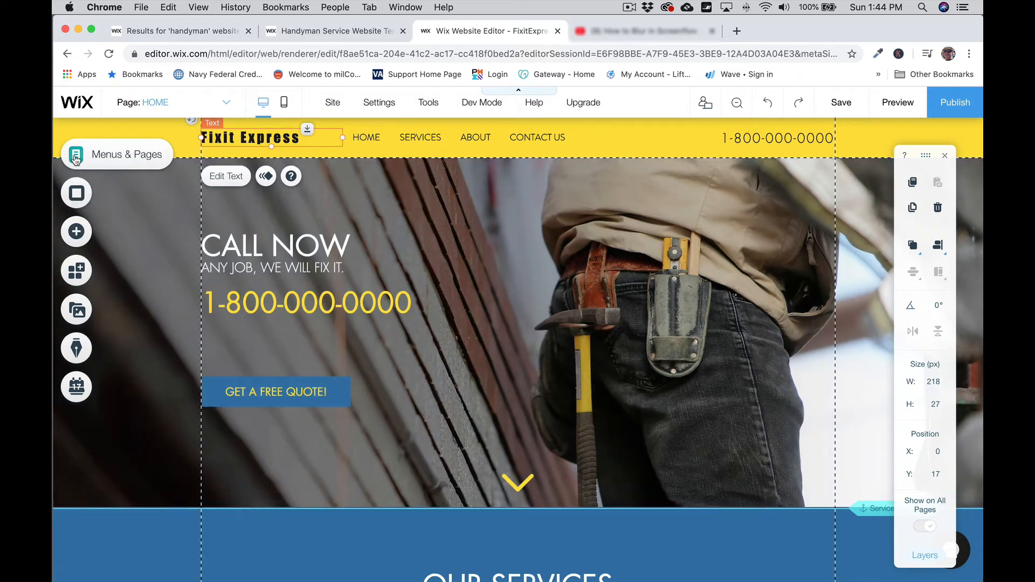
Step: Open Menus & Pages, check the HOME and SERVICES item options, and select SERVICES
click(119, 159)
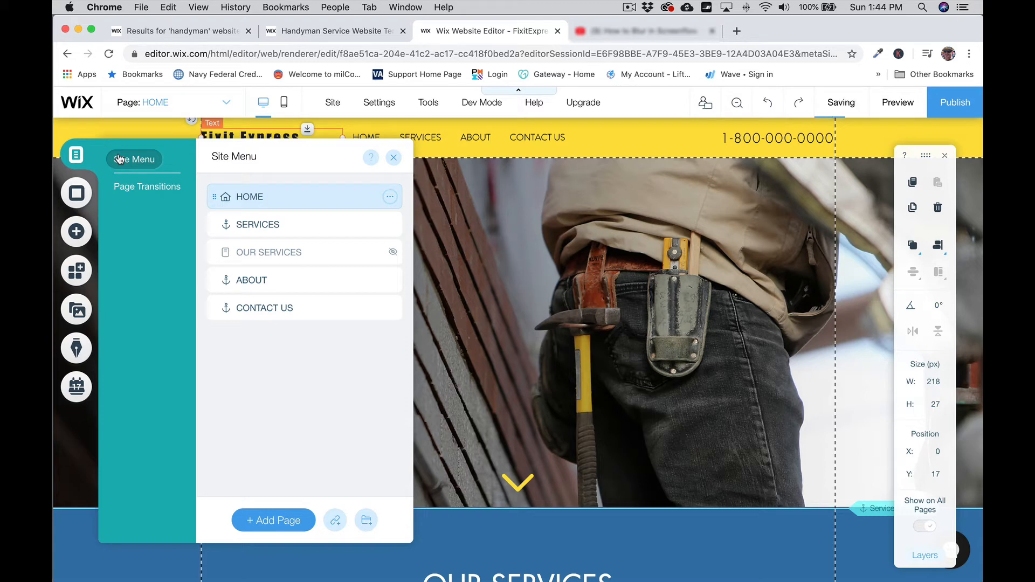
click(390, 198)
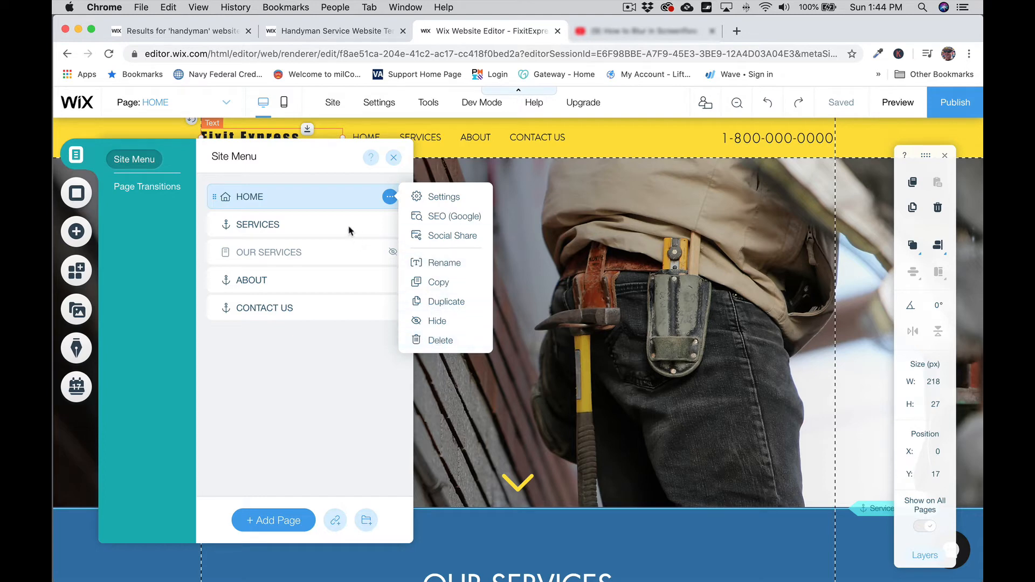
click(329, 220)
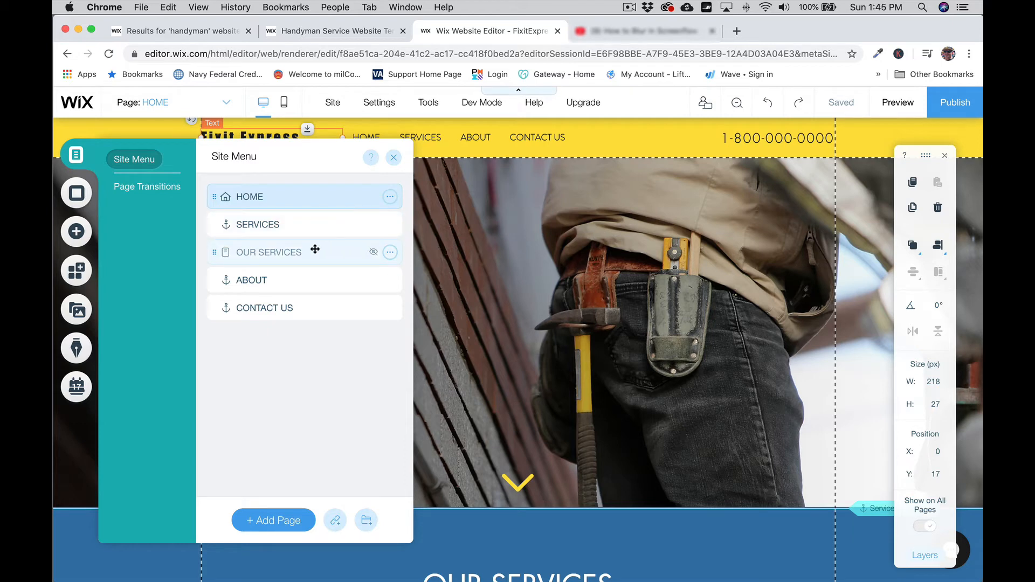
click(319, 224)
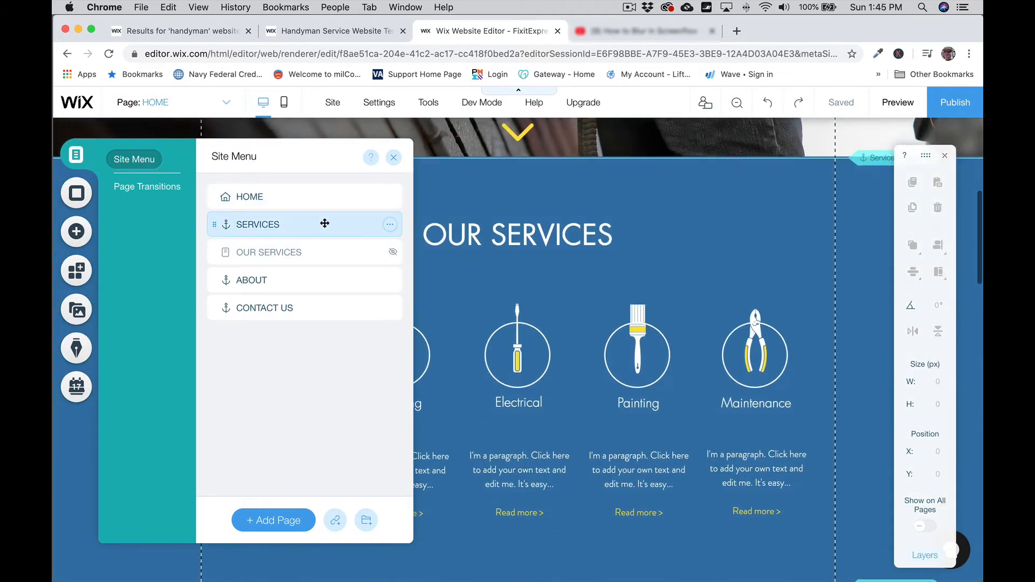
click(390, 226)
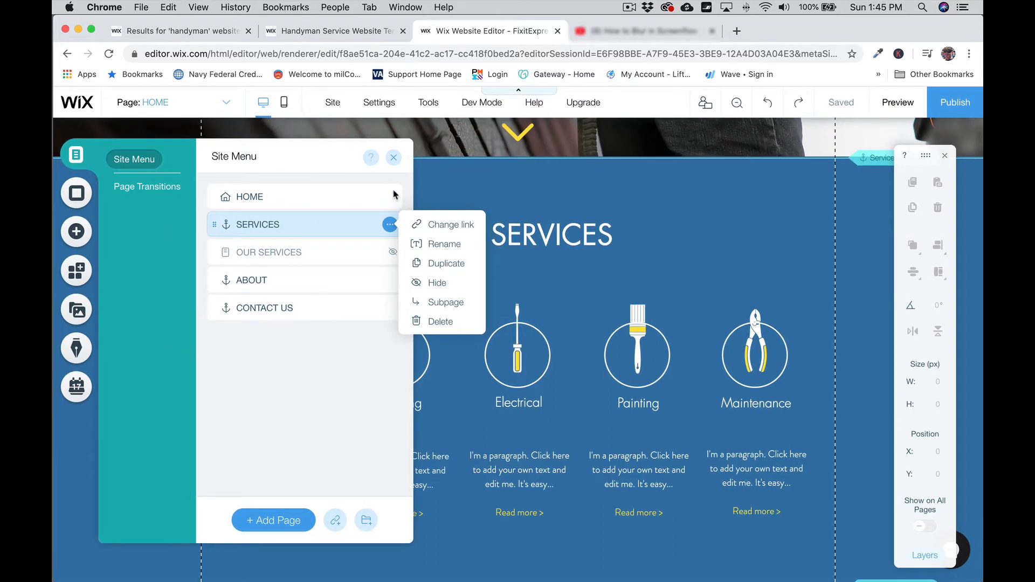
click(395, 160)
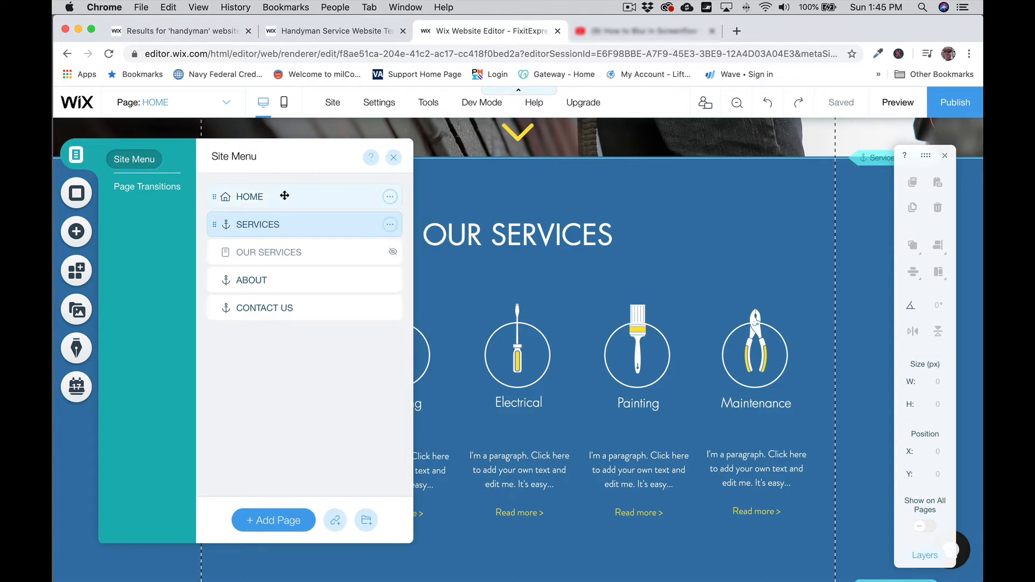
click(394, 157)
scroll(334, 195, up, 5)
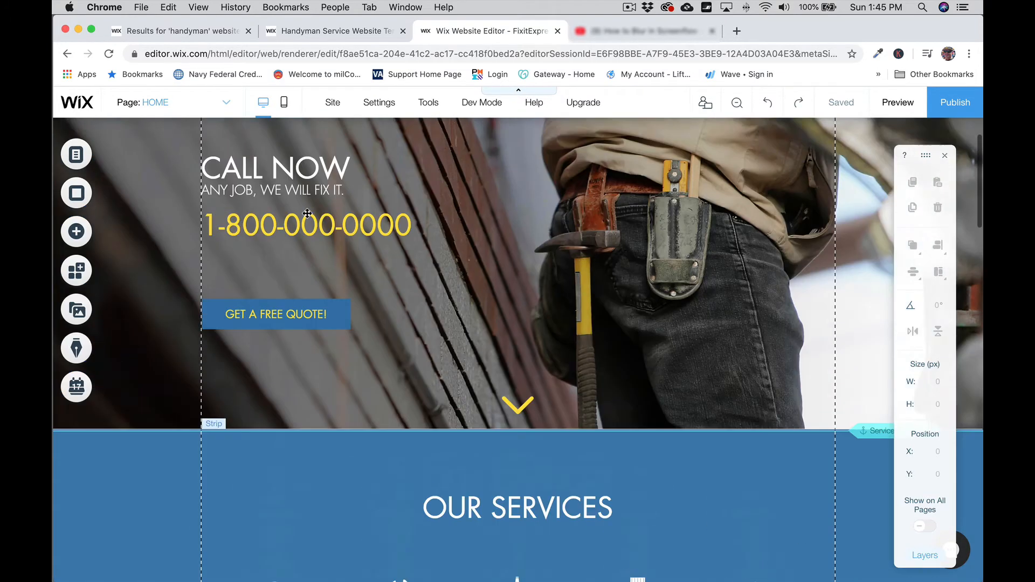
scroll(308, 214, up, 2)
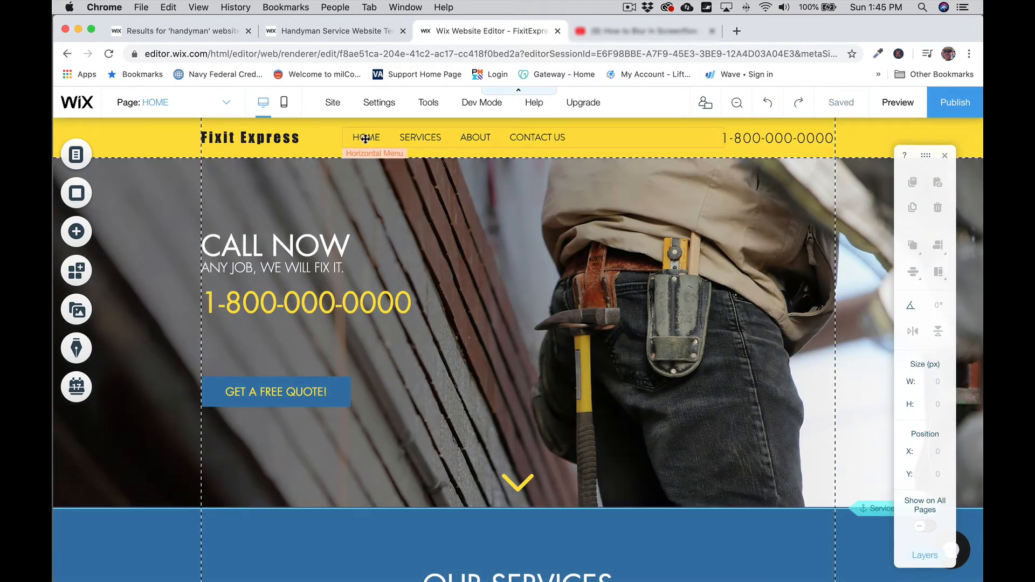
click(366, 139)
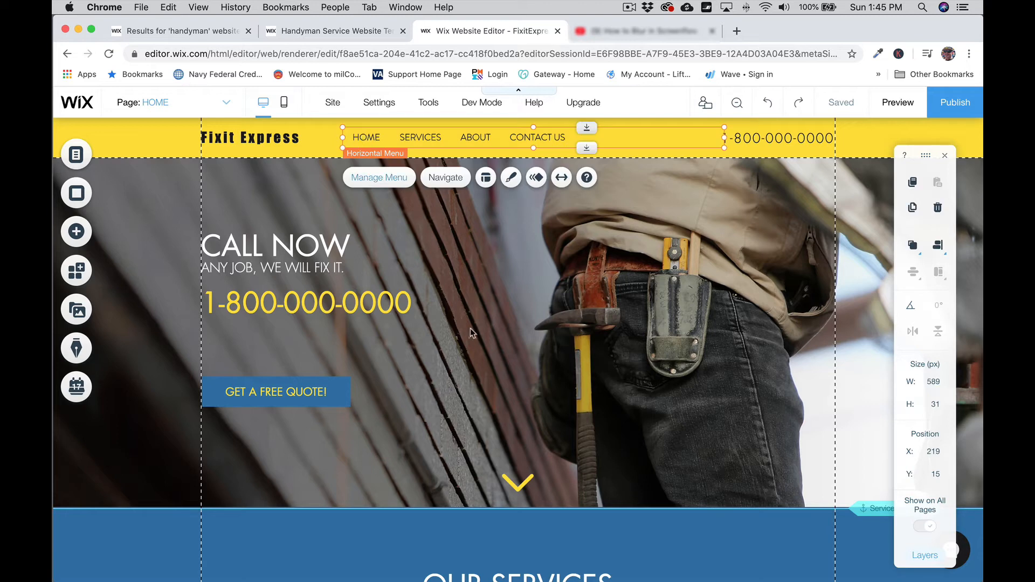
click(167, 232)
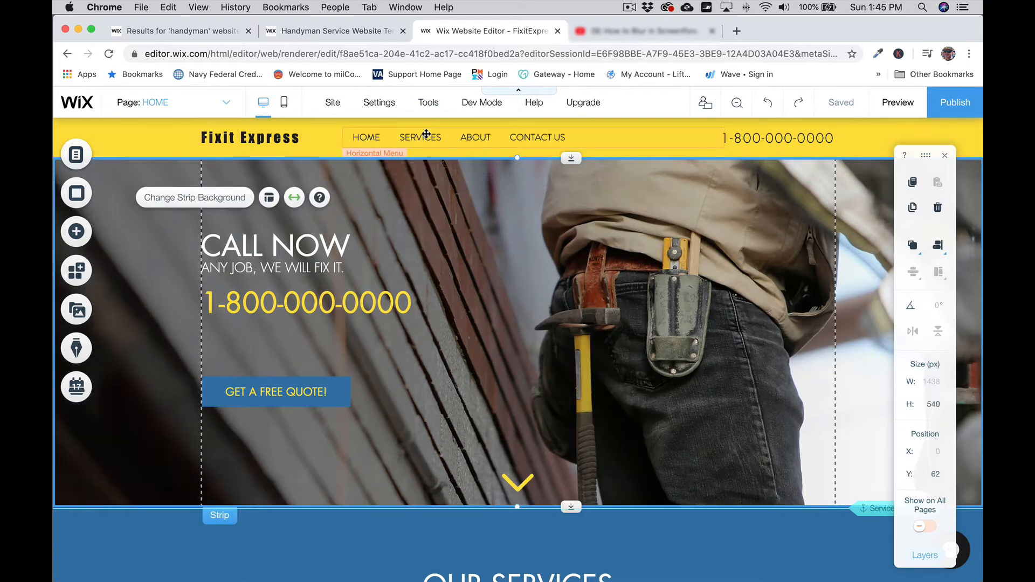
click(91, 197)
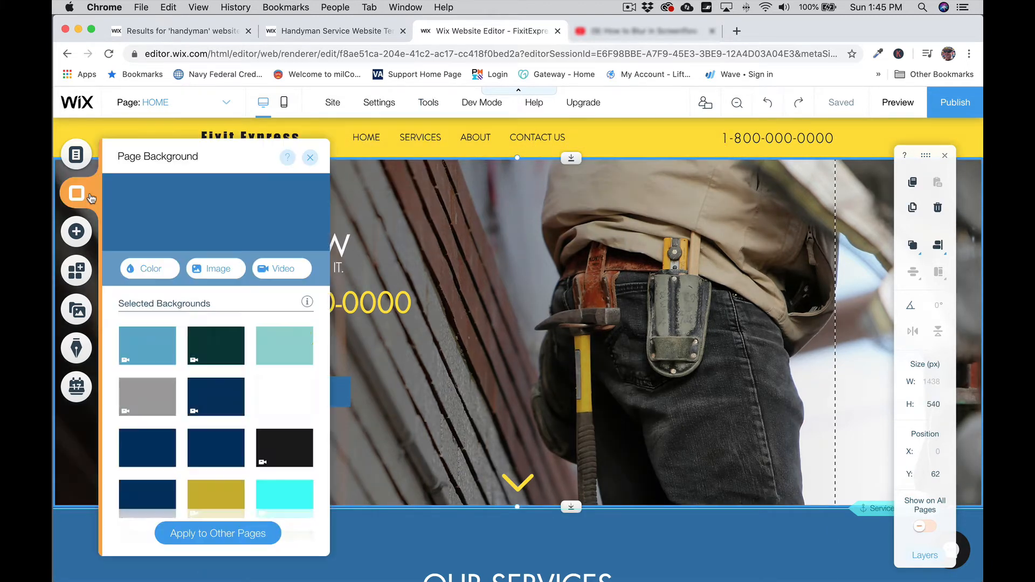
click(77, 157)
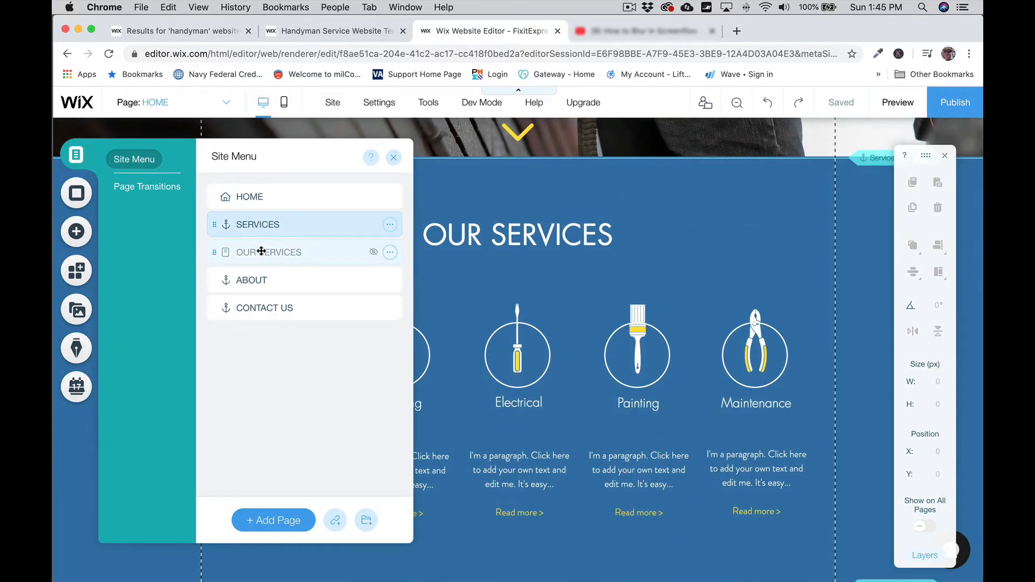
click(288, 254)
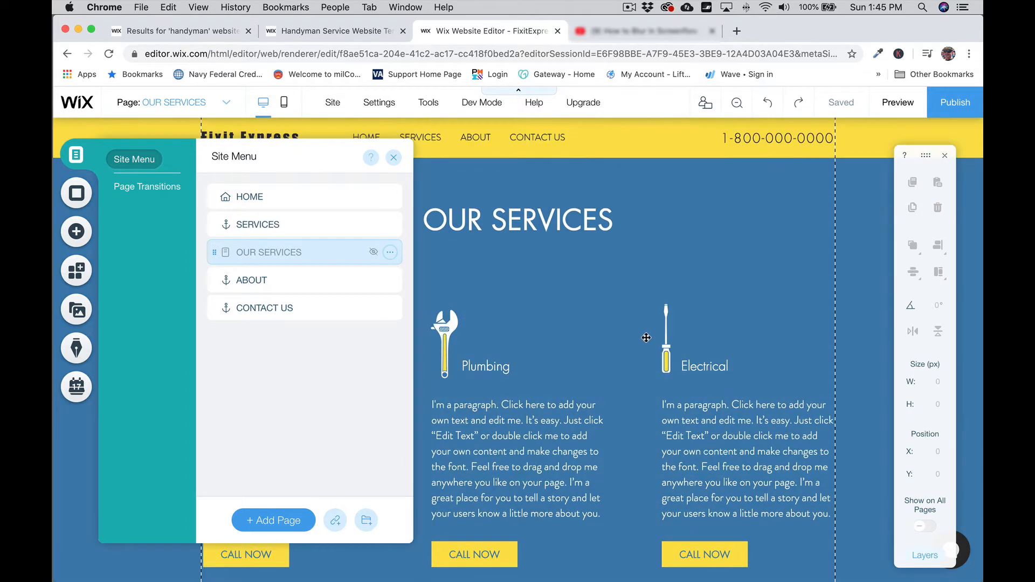
Step: Close the site menu and scroll through the OUR SERVICES page
click(646, 338)
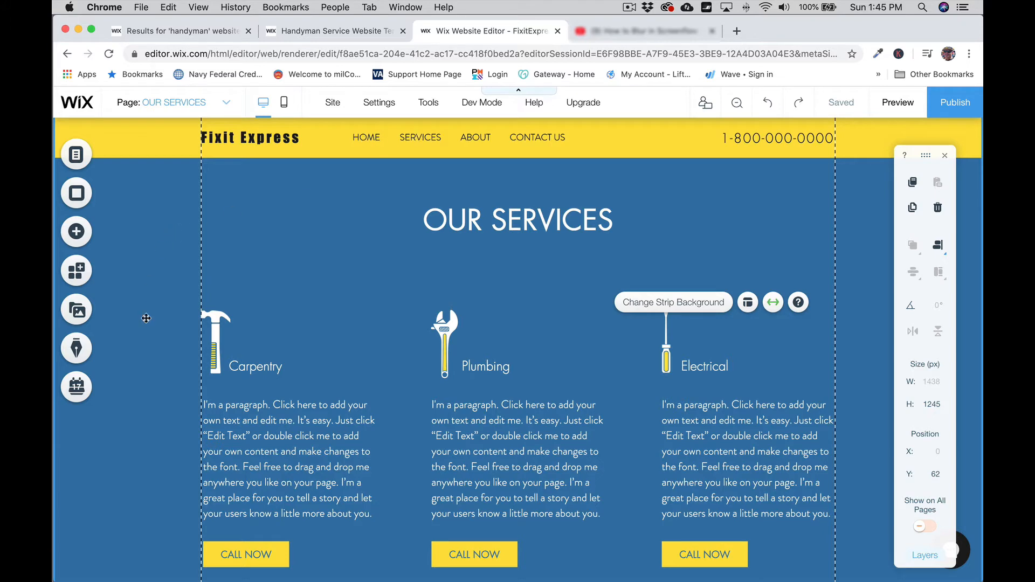
scroll(145, 317, down, 5)
scroll(146, 318, up, 3)
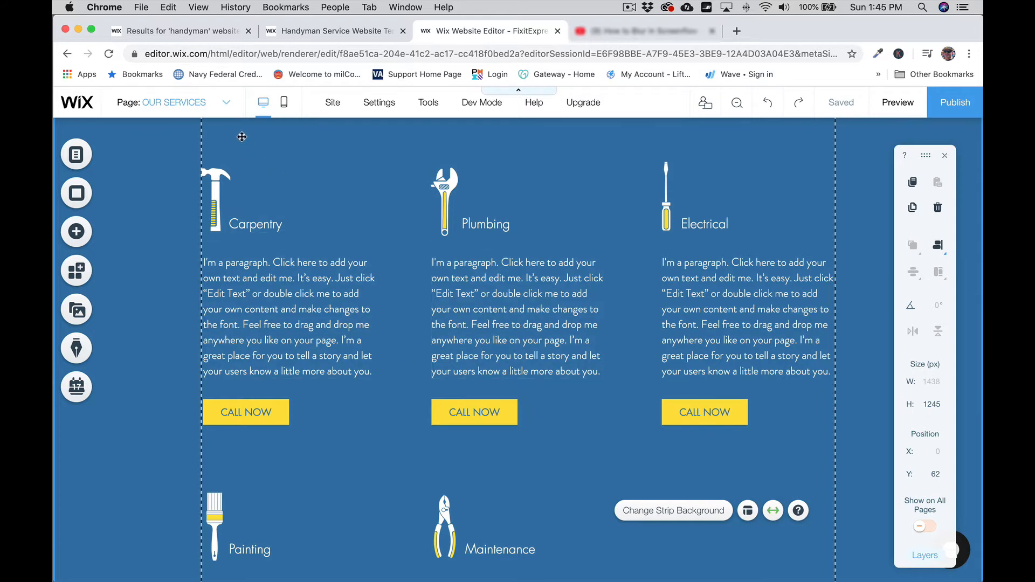
Step: Switch back to the HOME page from the Page dropdown and scroll its content
click(221, 105)
click(134, 125)
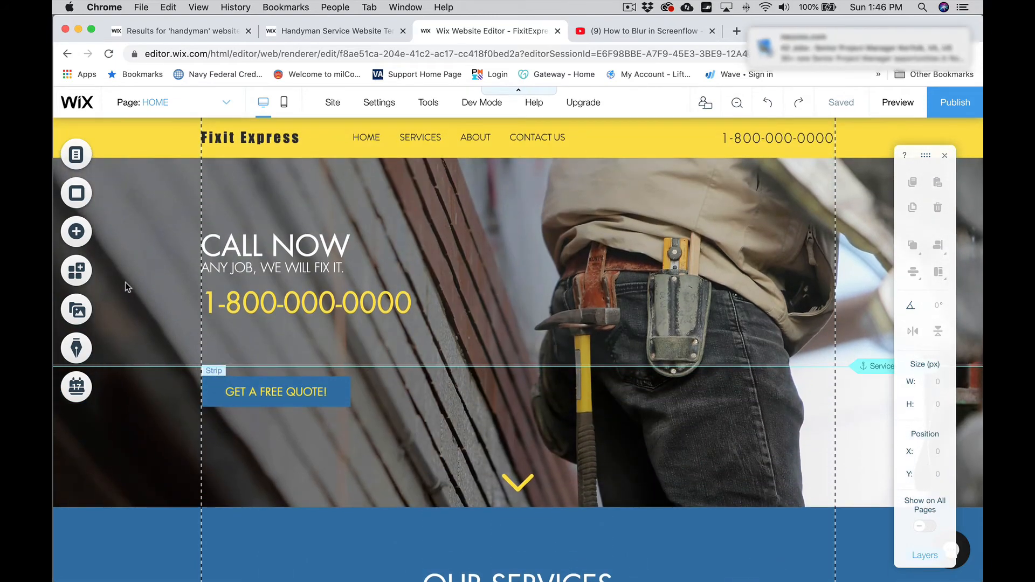
scroll(125, 282, down, 7)
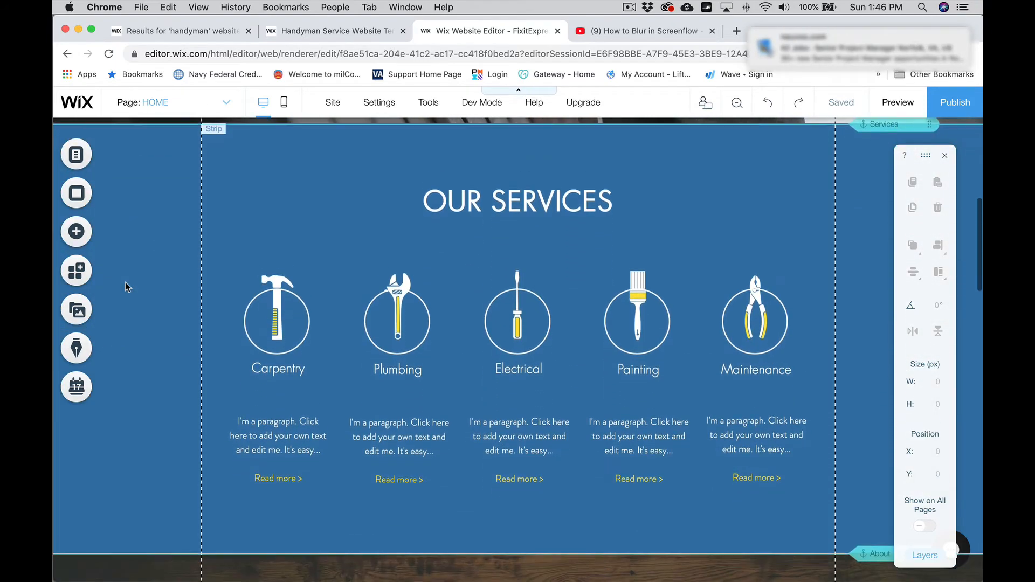
scroll(125, 282, up, 7)
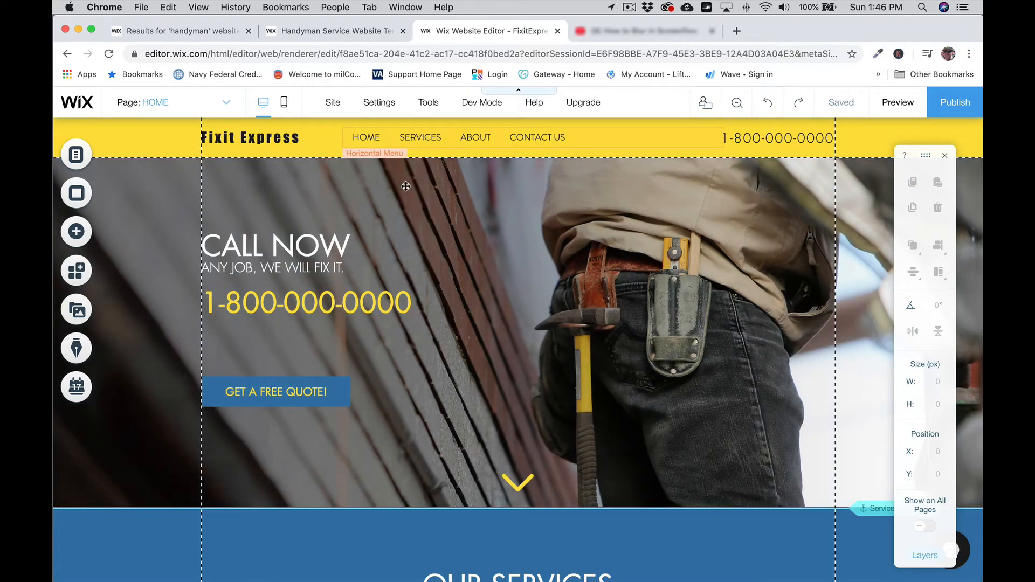
scroll(222, 381, down, 5)
scroll(222, 380, down, 2)
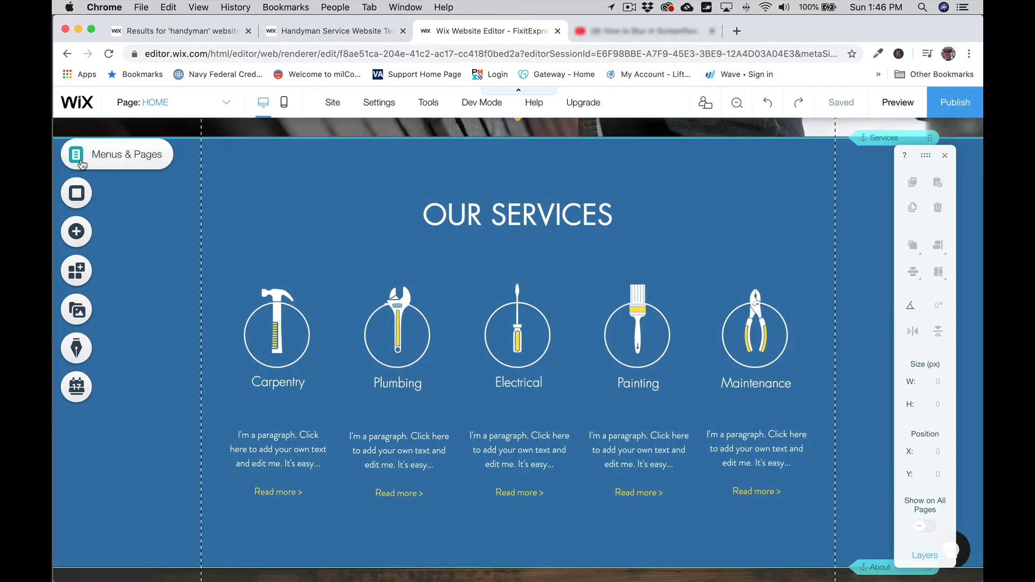
click(116, 156)
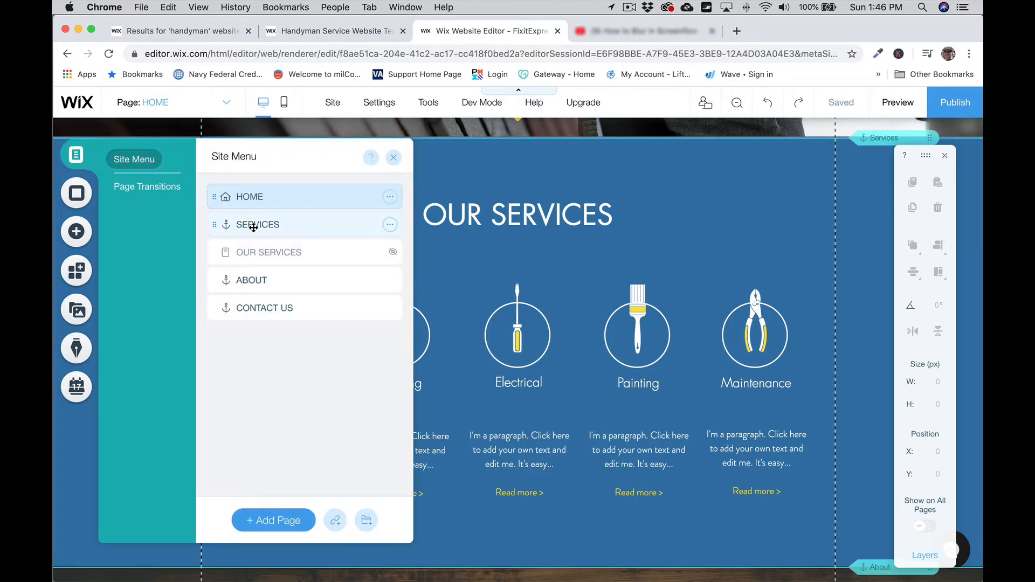
scroll(476, 235, up, 5)
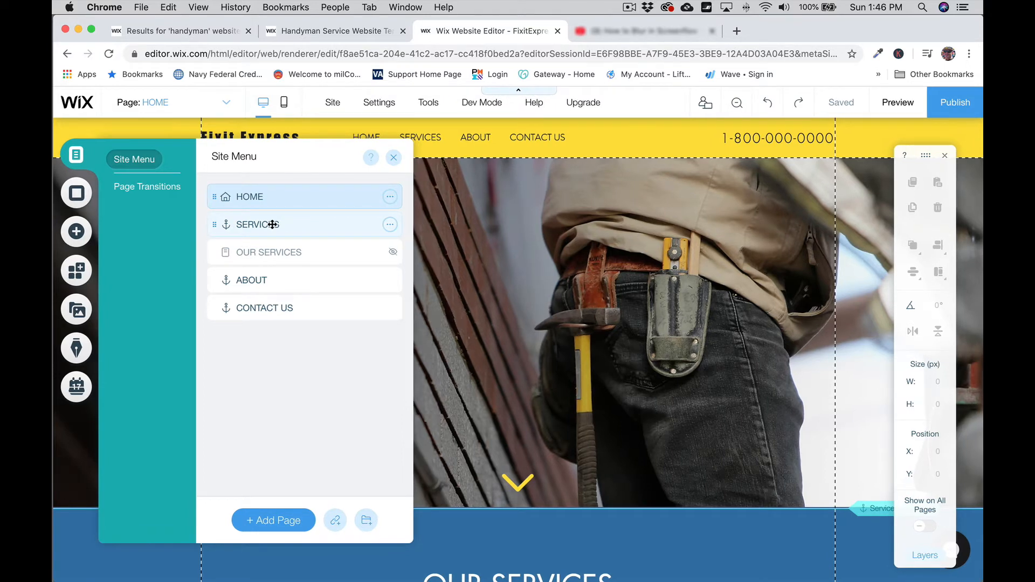
click(272, 224)
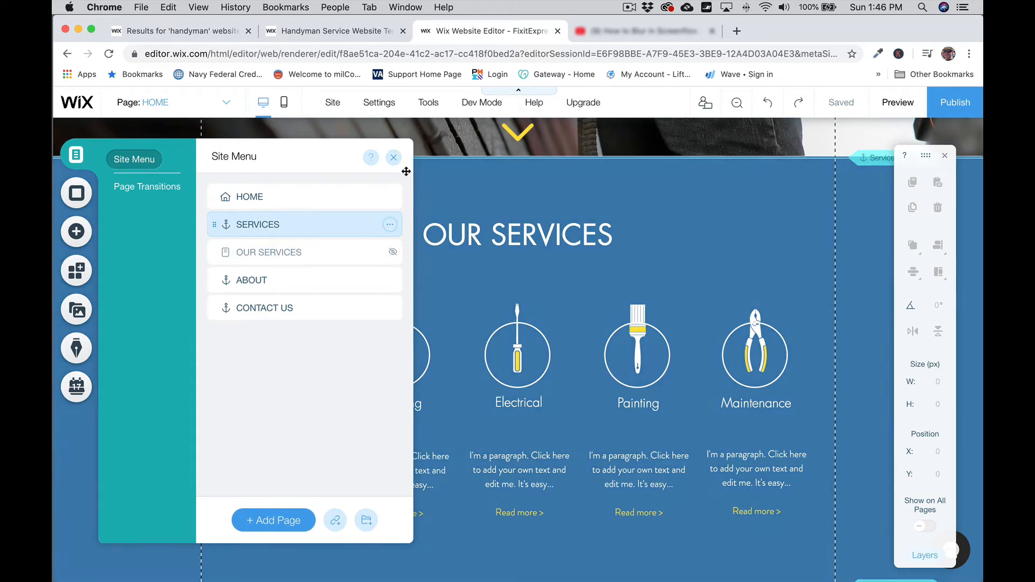
click(394, 159)
scroll(152, 340, down, 2)
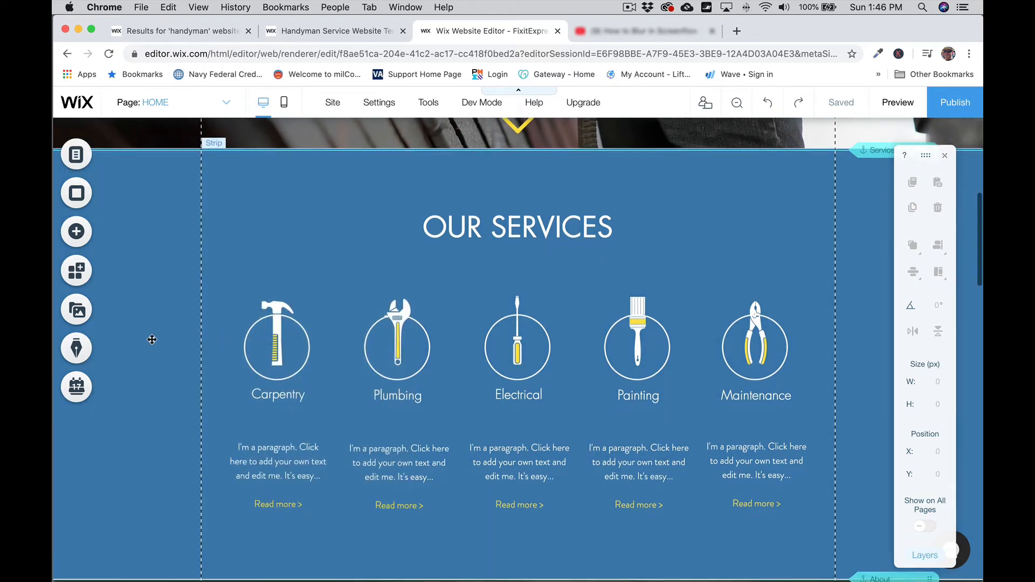
scroll(152, 339, up, 1)
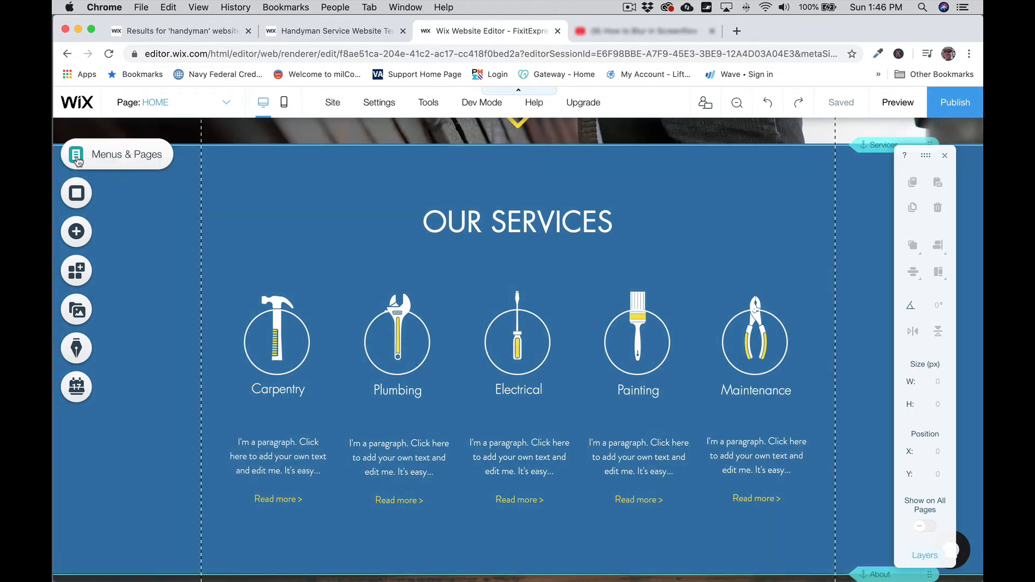
click(77, 156)
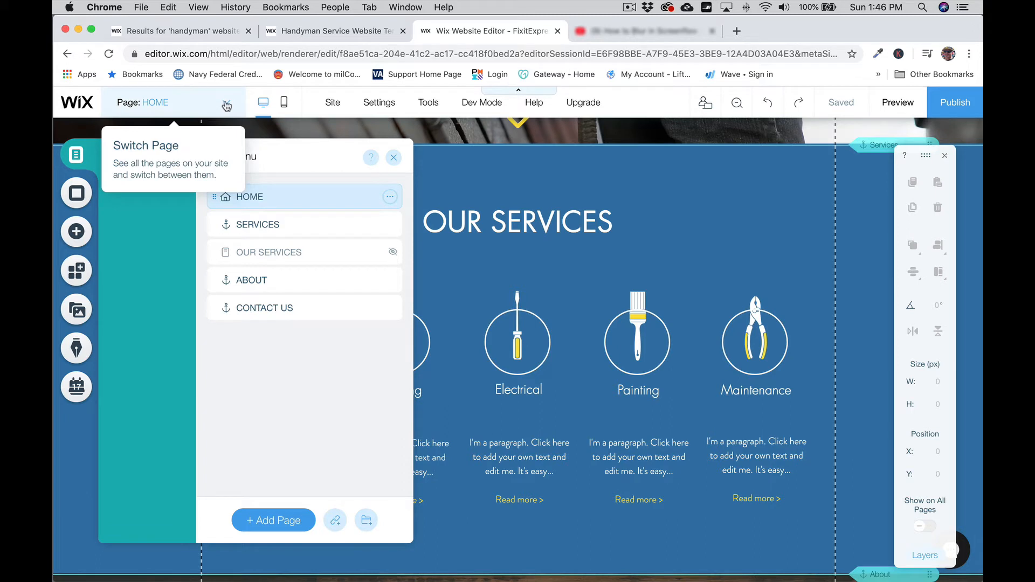
Step: Switch the editor to the OUR SERVICES page from the Page dropdown, then back to HOME
click(227, 105)
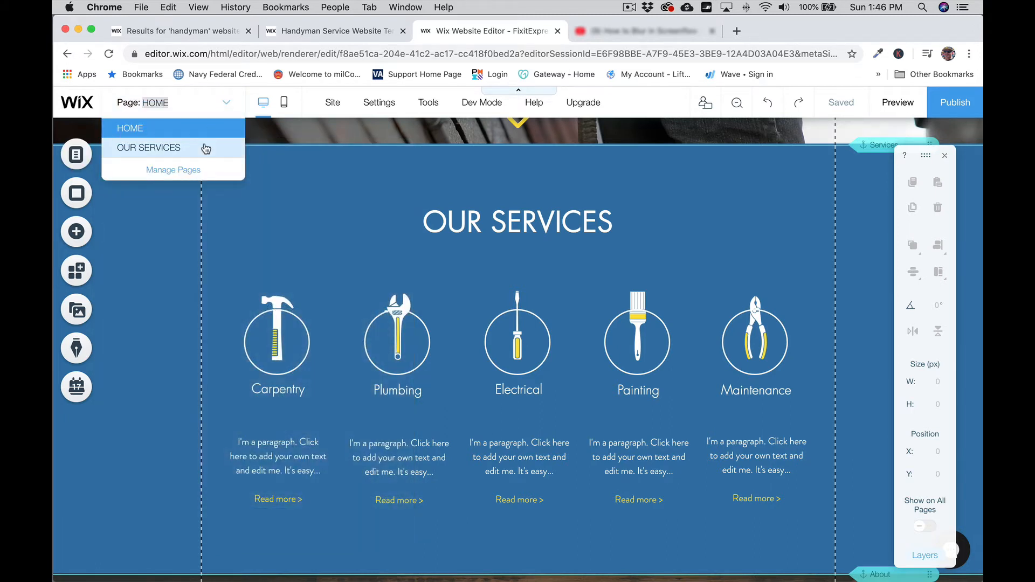
click(179, 154)
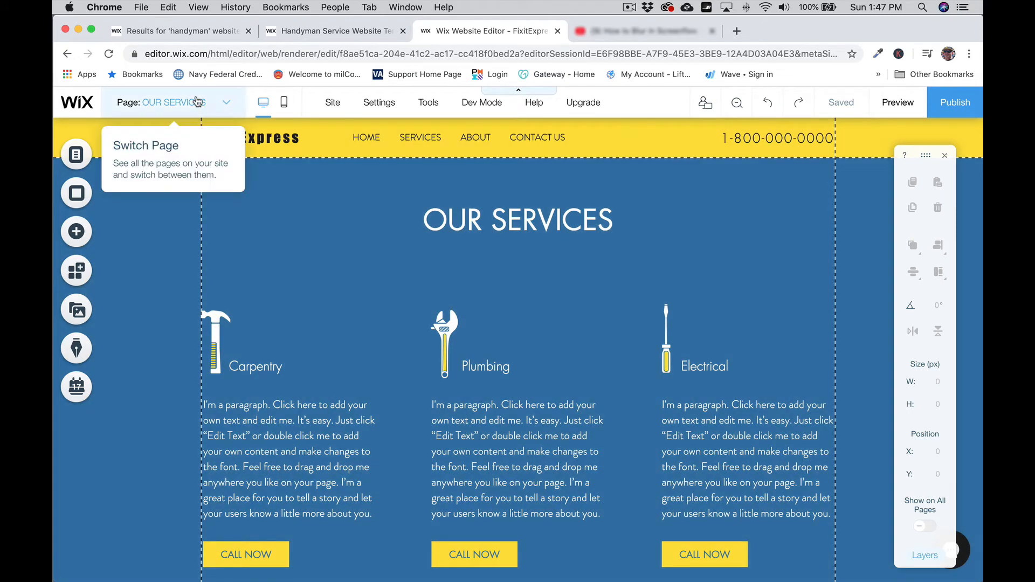
click(198, 102)
click(141, 129)
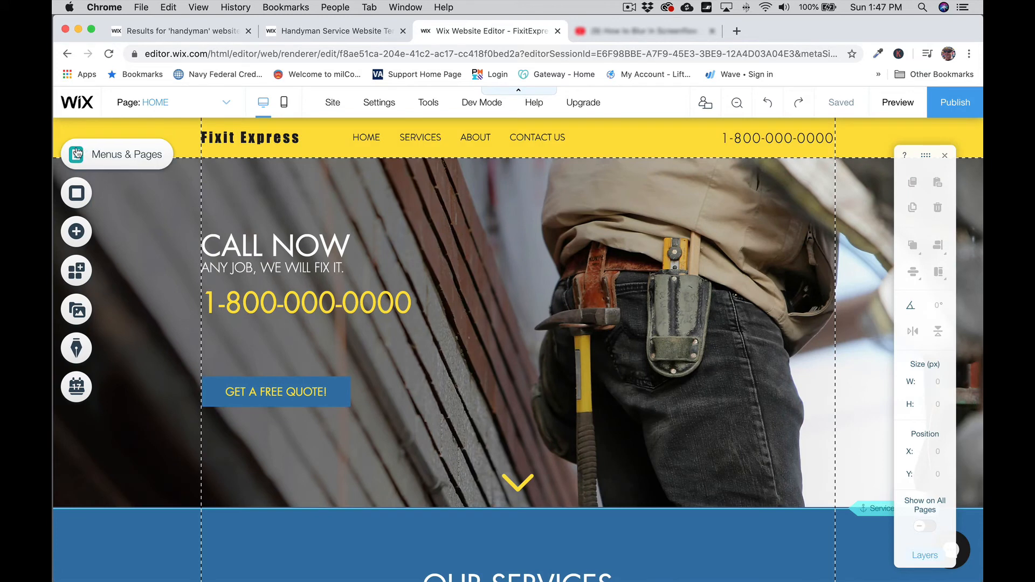
click(105, 156)
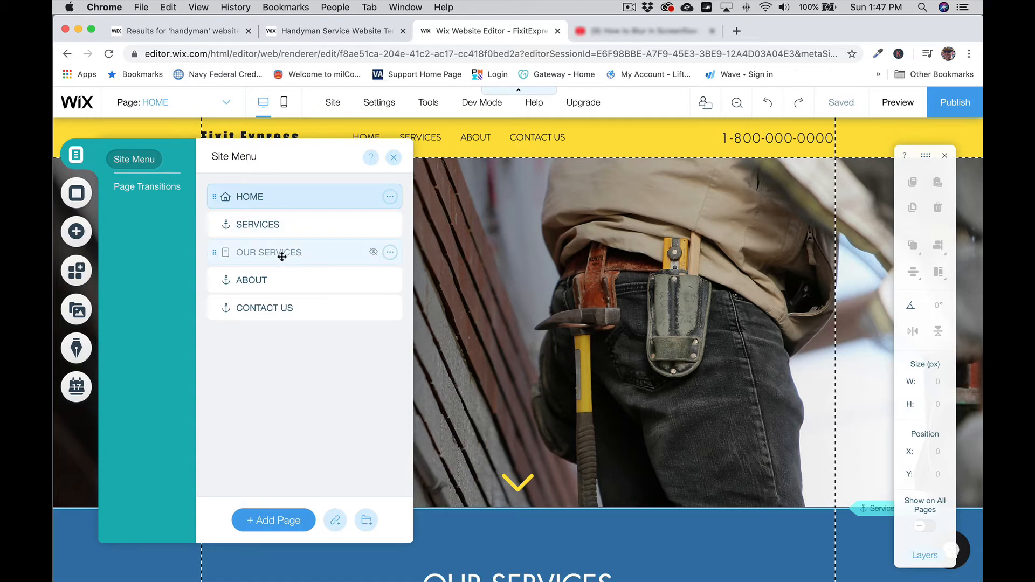
click(271, 280)
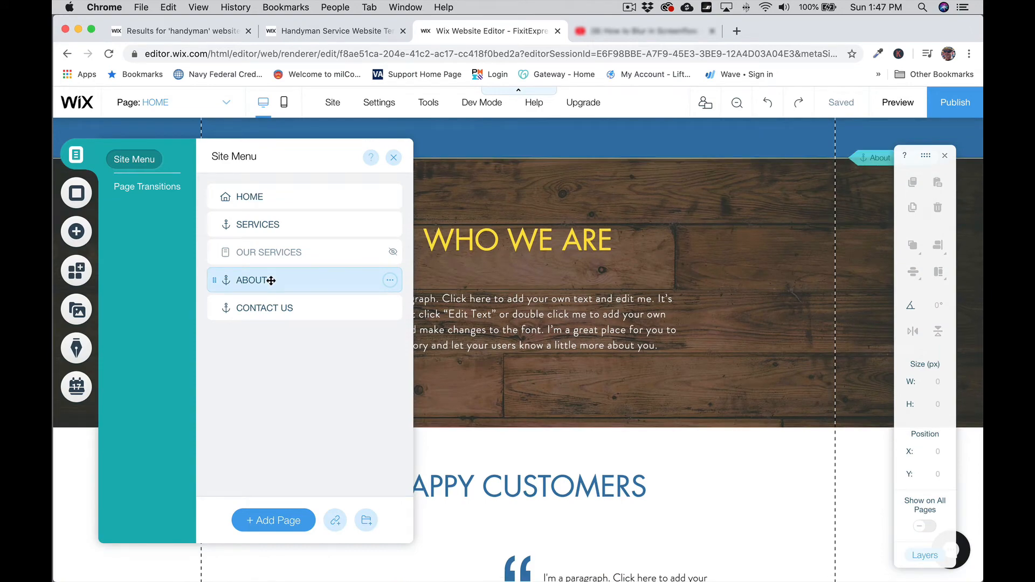
click(272, 308)
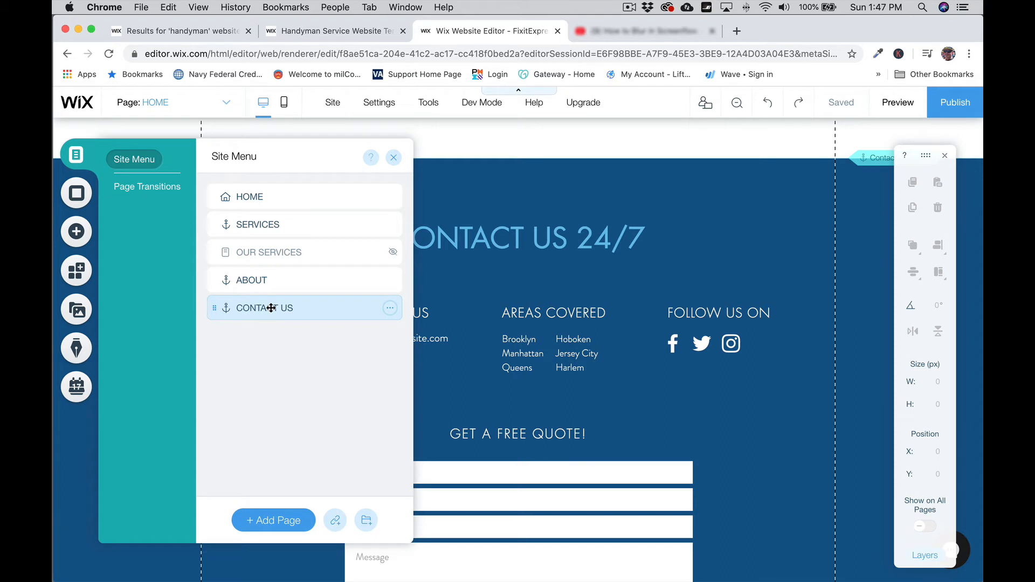
click(257, 198)
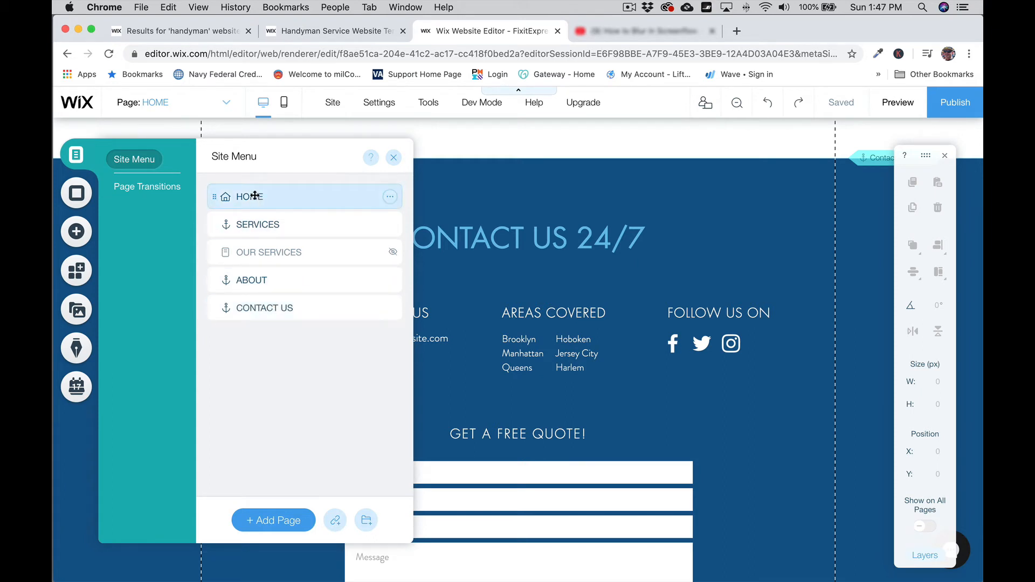
click(395, 159)
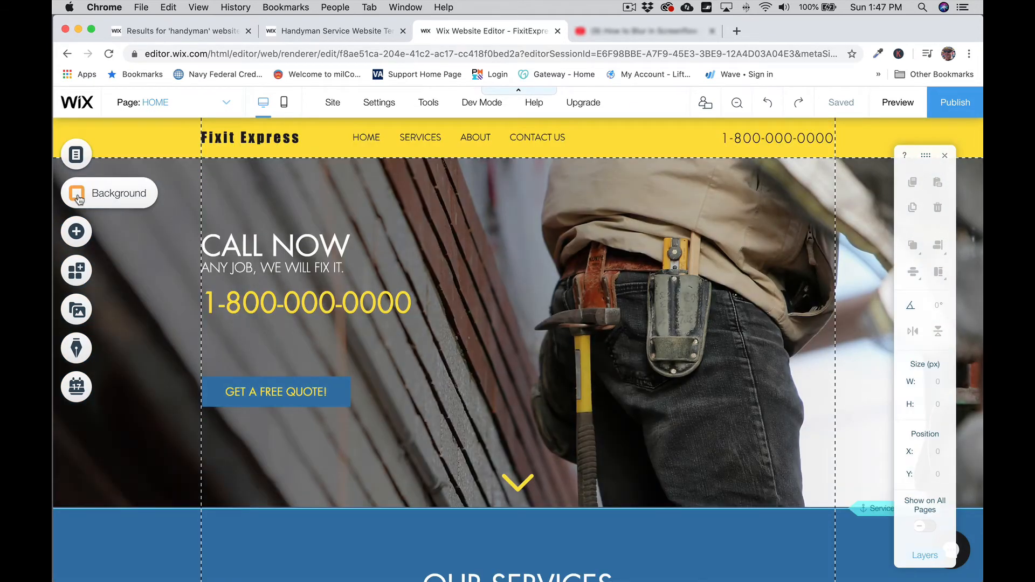
Step: Check the Page Background panel, then open Change Strip Background for the CALL NOW hero strip
click(97, 199)
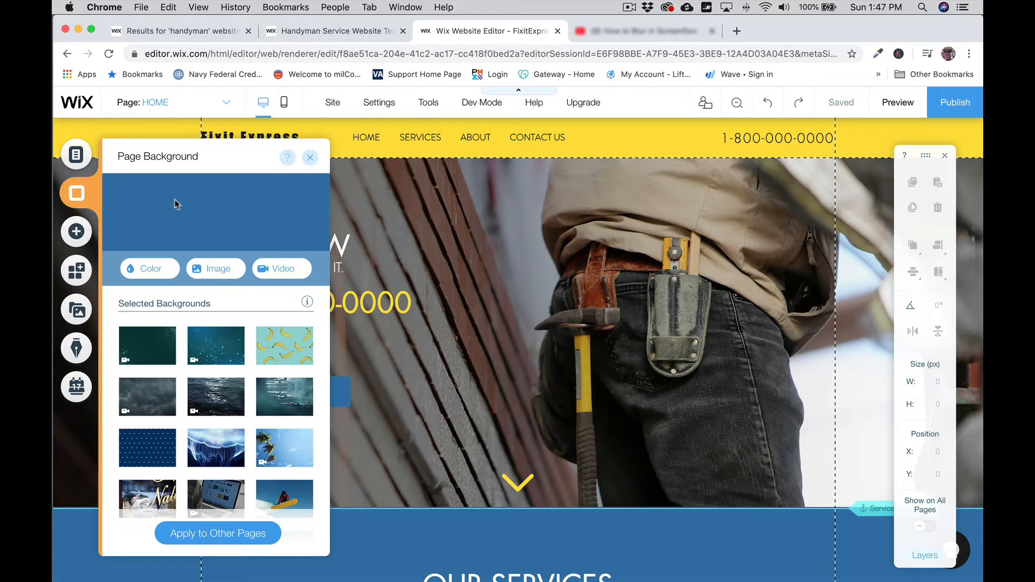
click(780, 266)
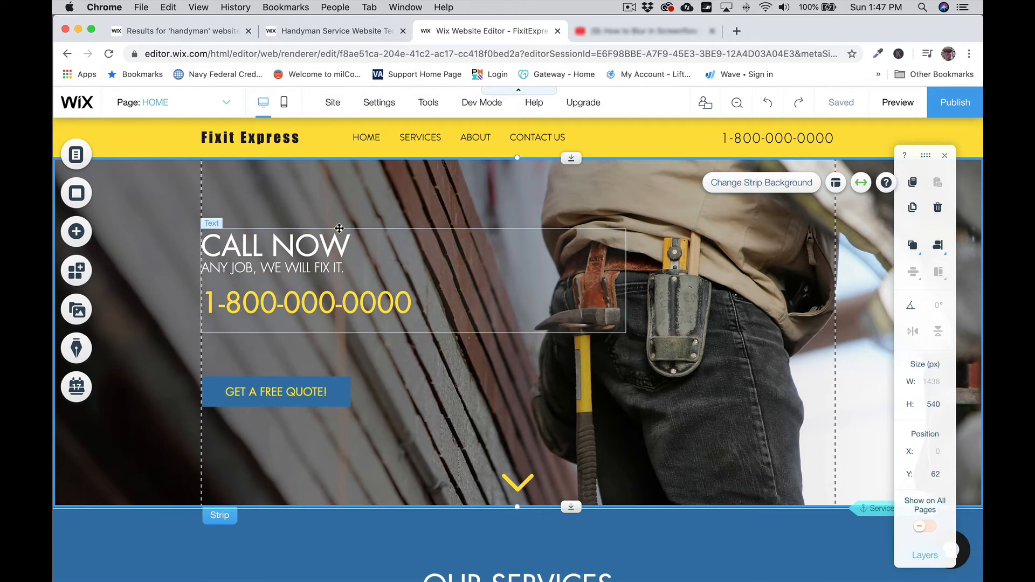
click(84, 201)
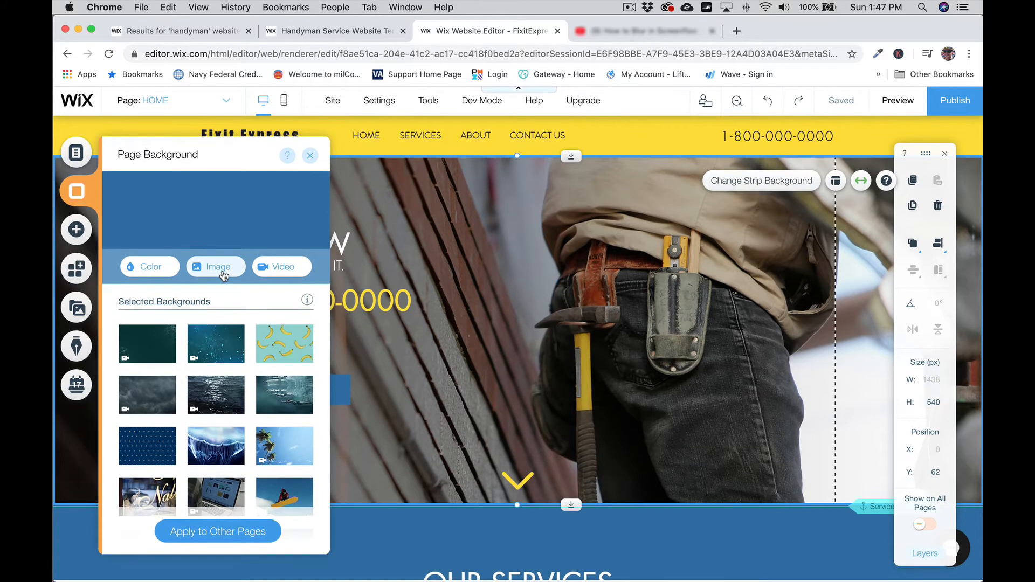
click(567, 210)
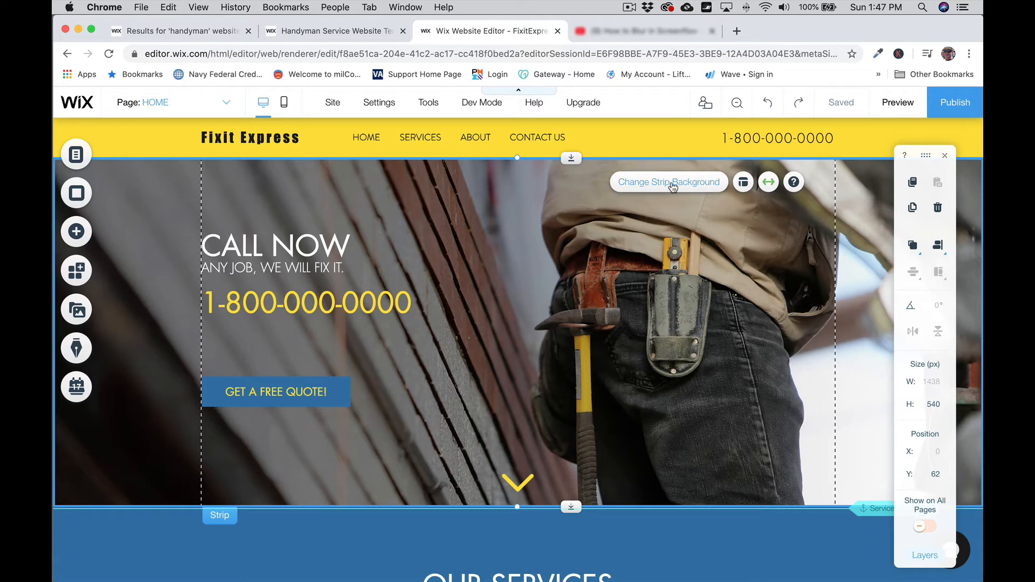
click(672, 186)
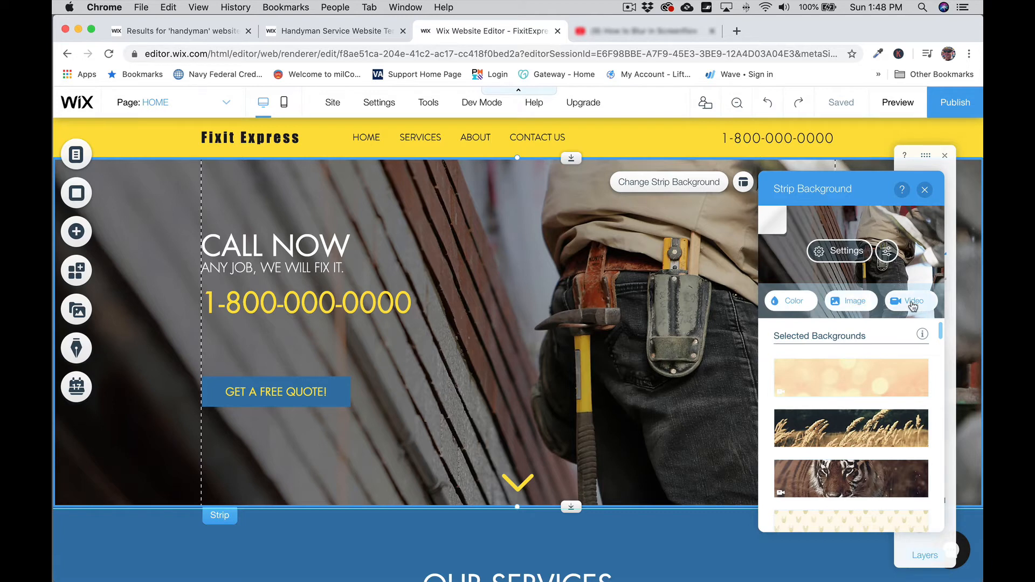
Step: Set FixitExpress3.jpg from Site Files as the hero strip's image background
click(856, 306)
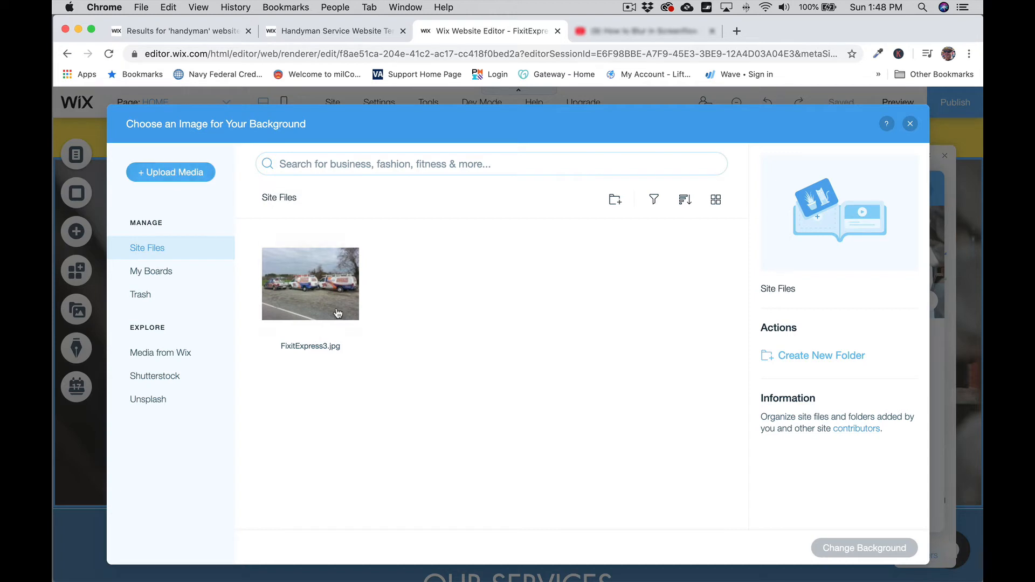
click(317, 295)
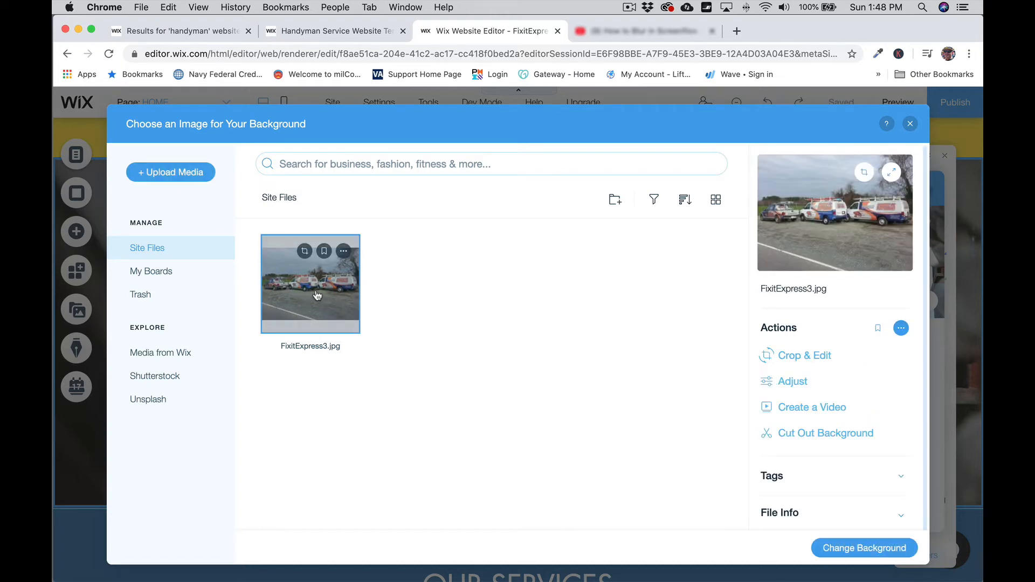
click(873, 548)
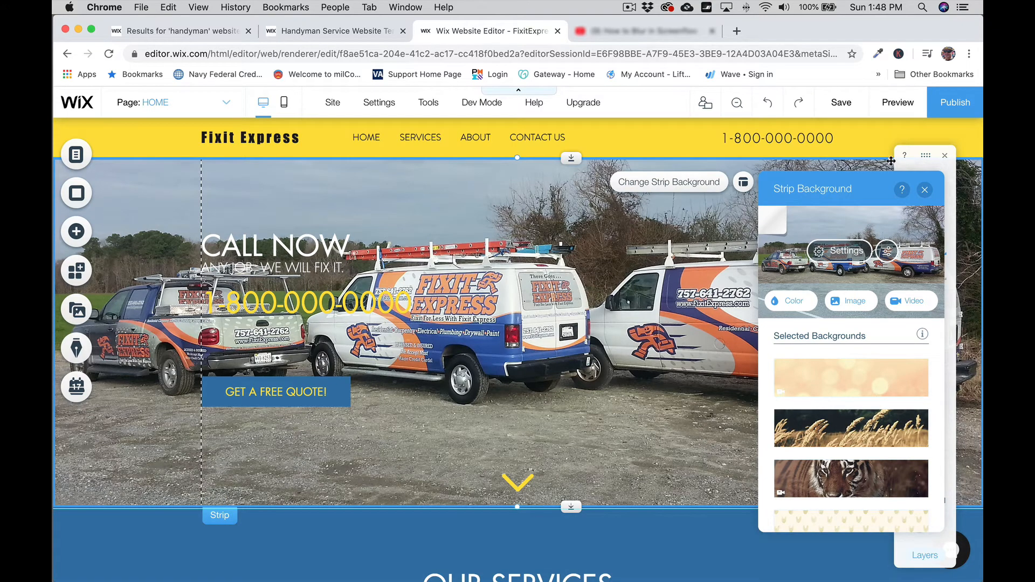
click(925, 193)
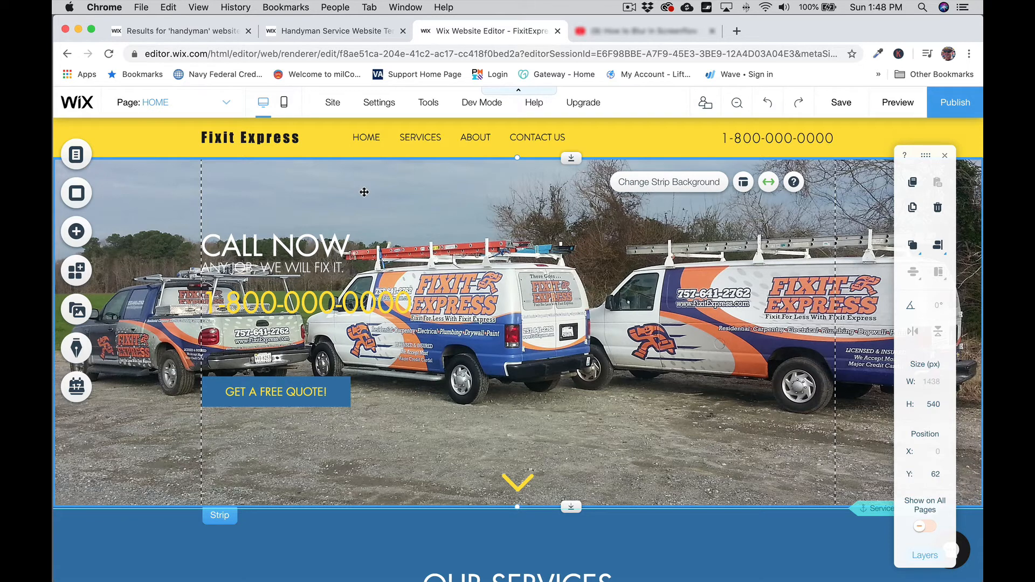
Step: Delete the tagline and phone lines so the hero text is just CALL NOW, narrowed to 246 px
click(304, 246)
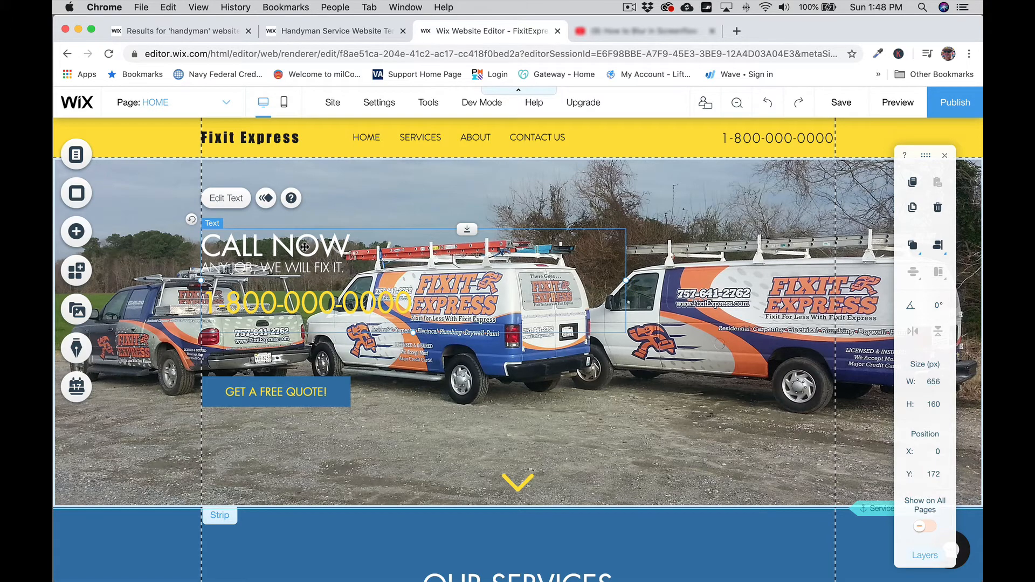
double_click(404, 302)
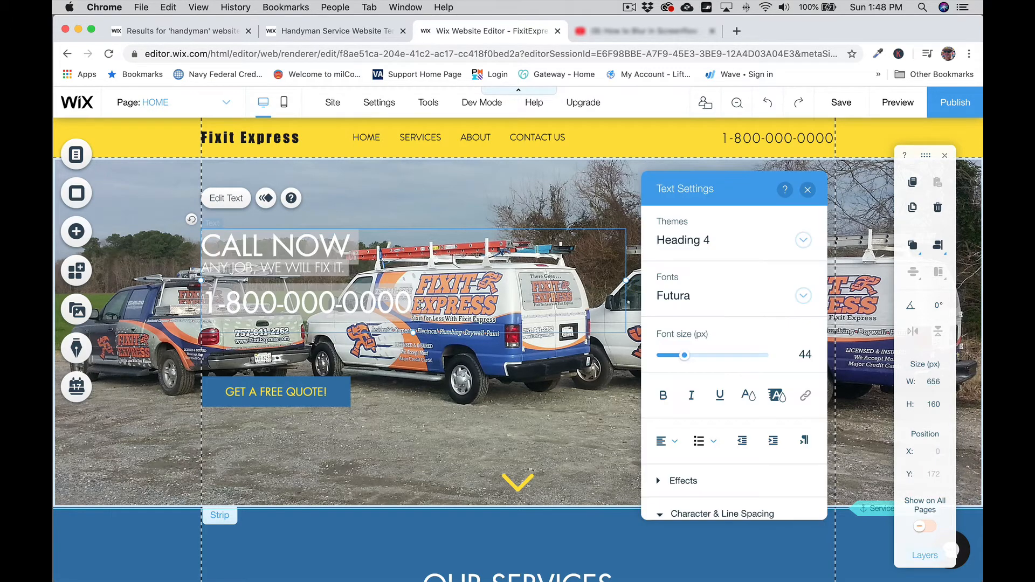
click(418, 304)
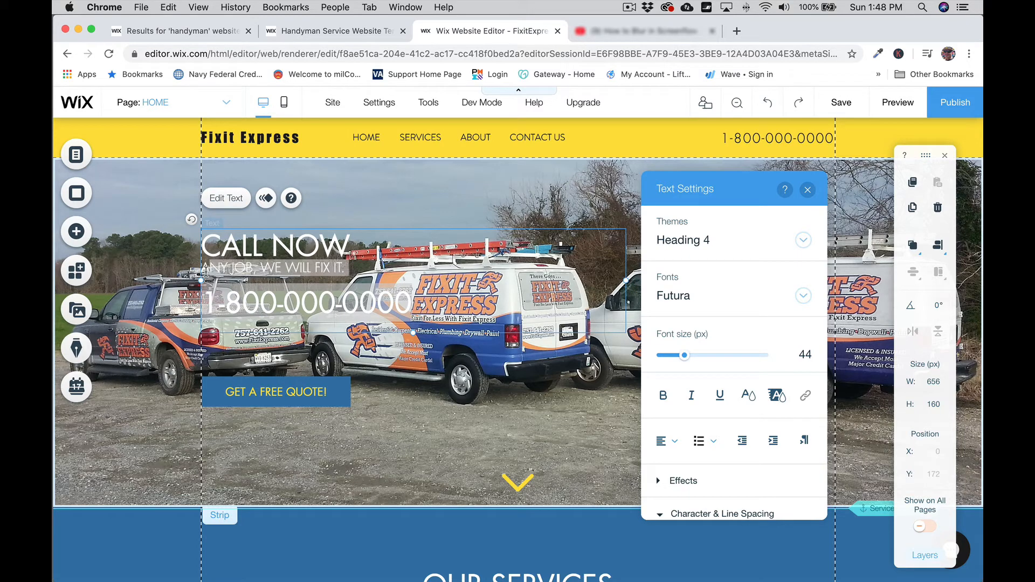
click(194, 274)
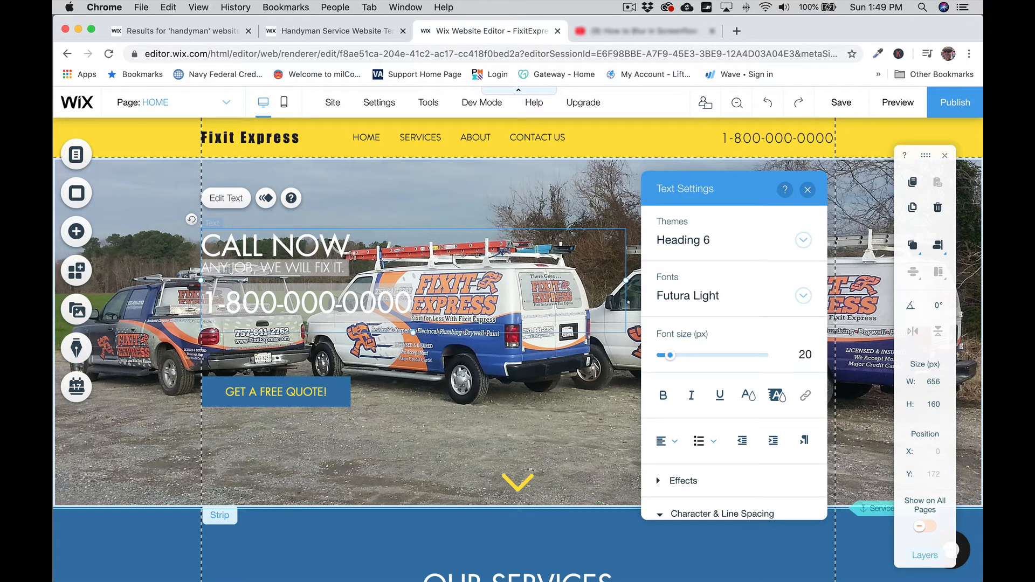
key(BackSpace)
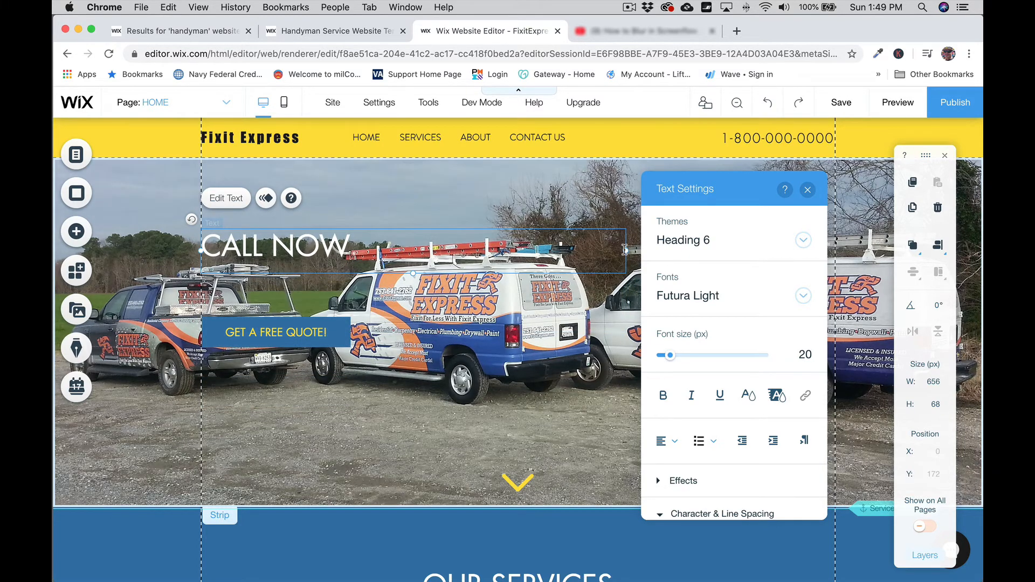
drag(627, 252, 362, 248)
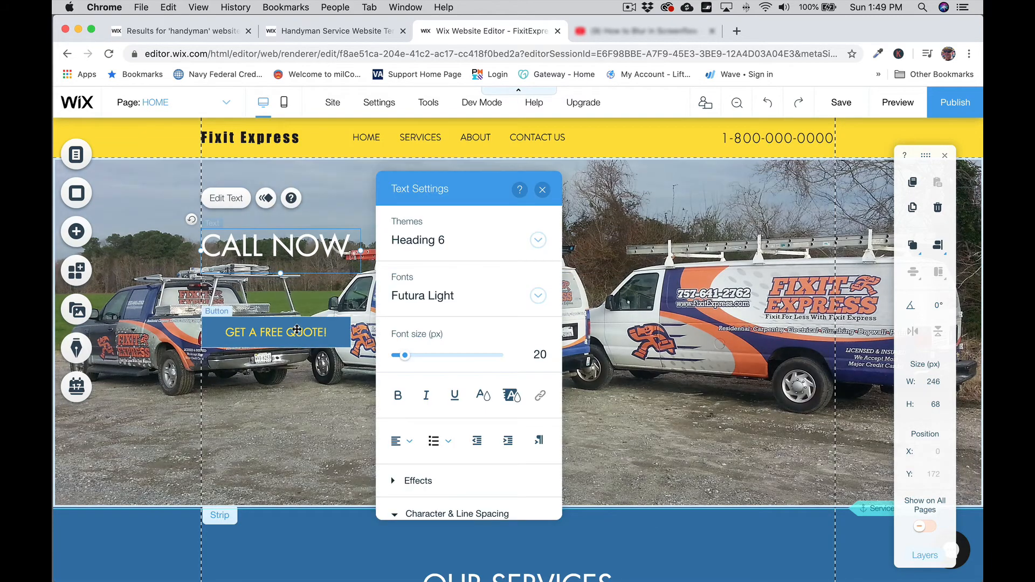
click(542, 190)
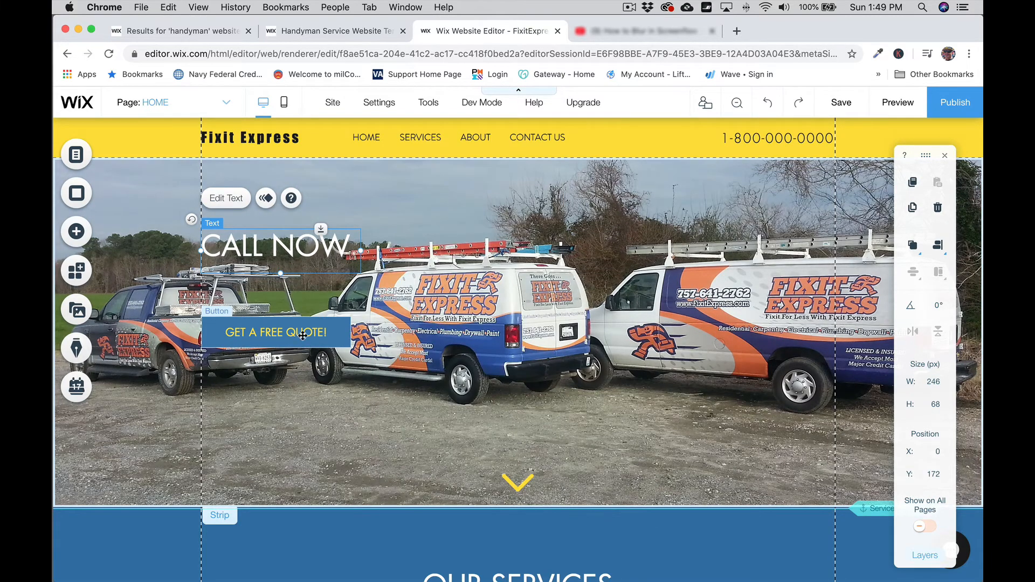
Step: Move GET A FREE QUOTE! to the hero's lower centre with CALL NOW beside it
drag(317, 344, 543, 428)
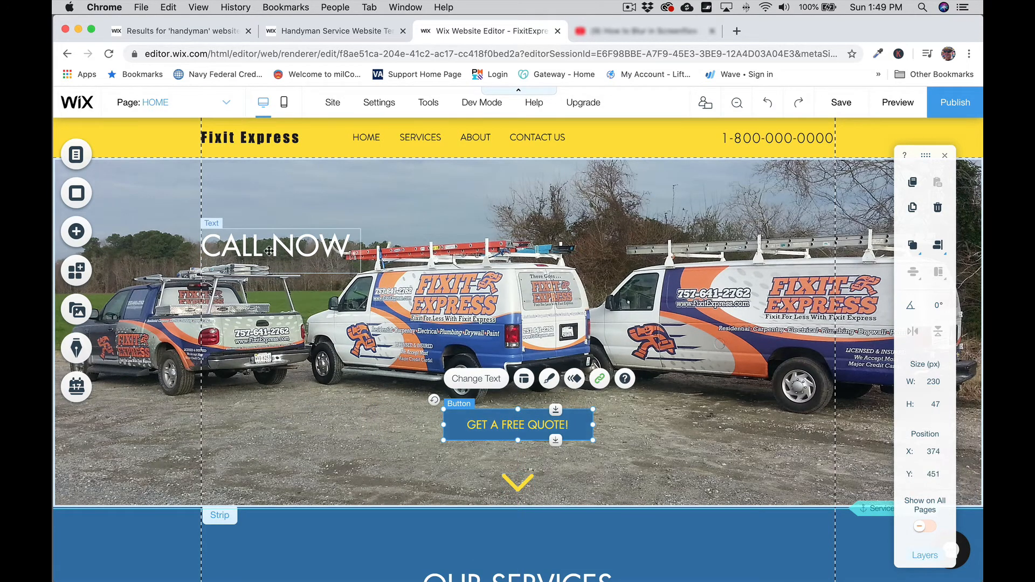
drag(316, 257, 348, 426)
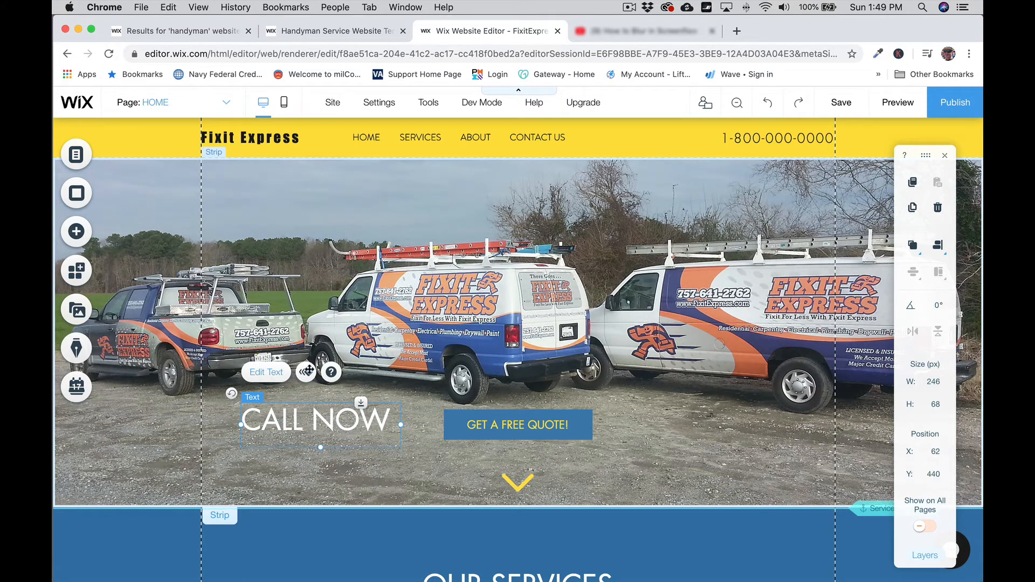
click(275, 373)
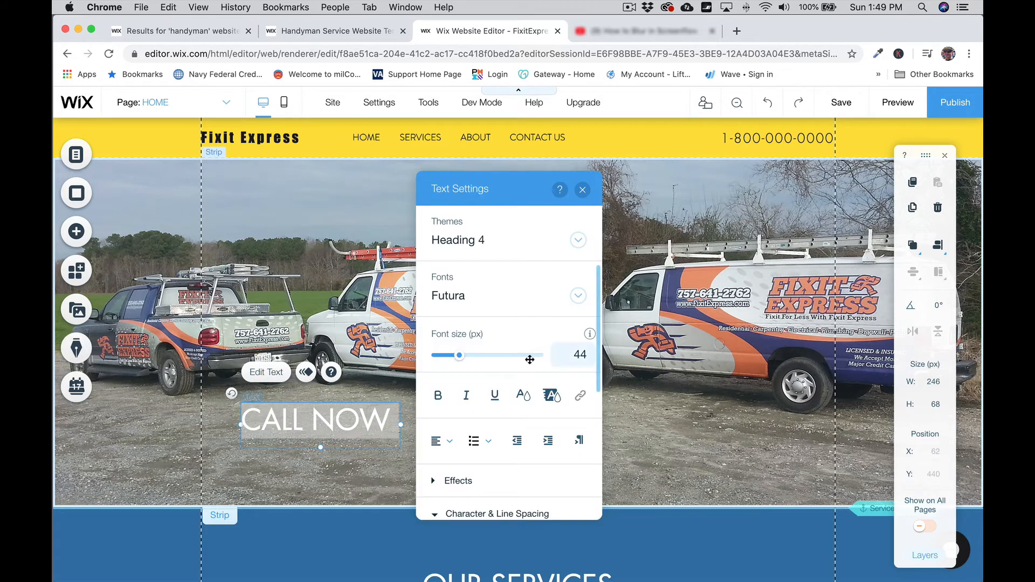
scroll(529, 359, down, 5)
scroll(529, 364, up, 5)
click(582, 189)
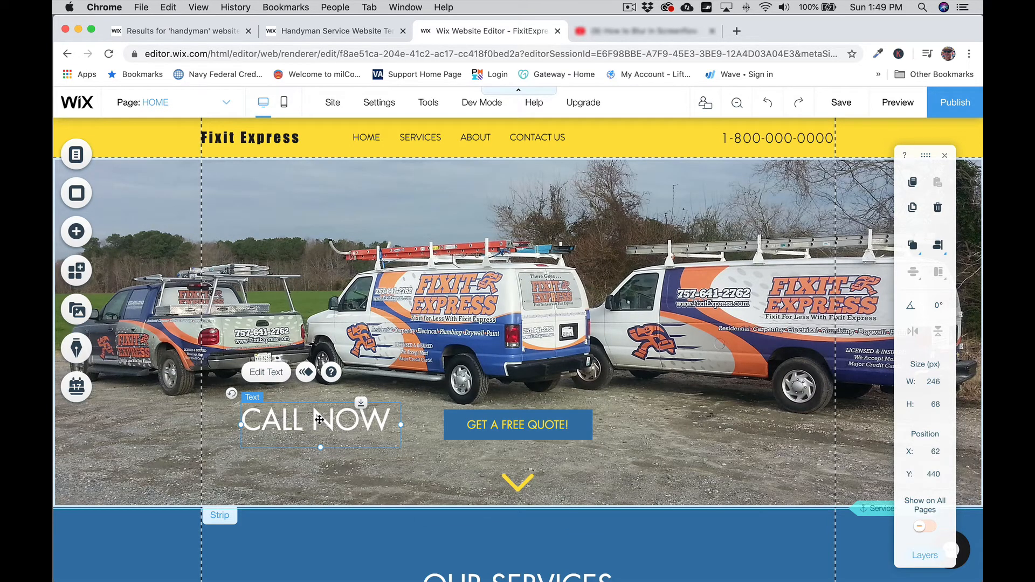
click(761, 428)
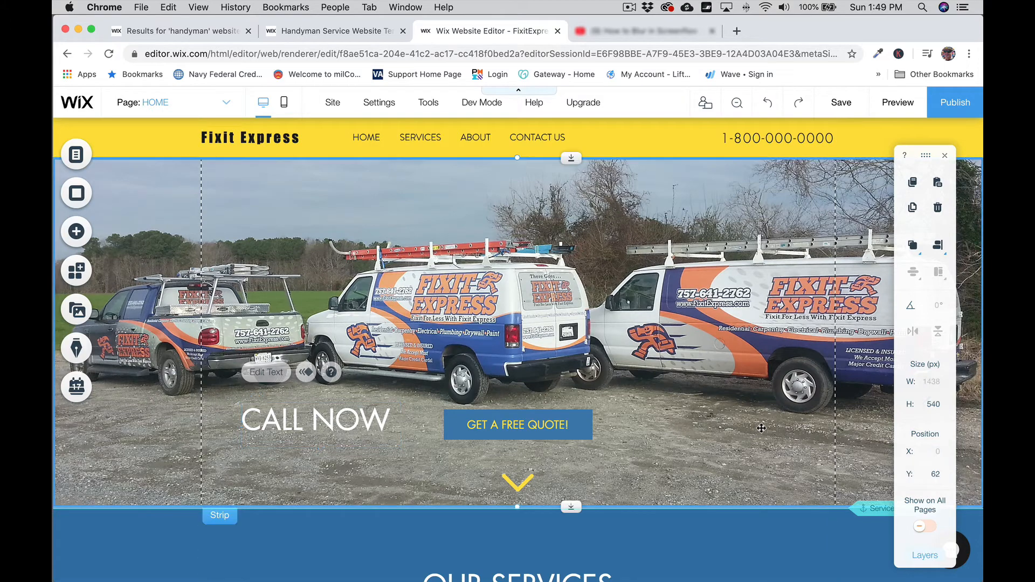
Step: Paste a copy of CALL NOW right of the quote button and adjust the left box's height
key(super+v)
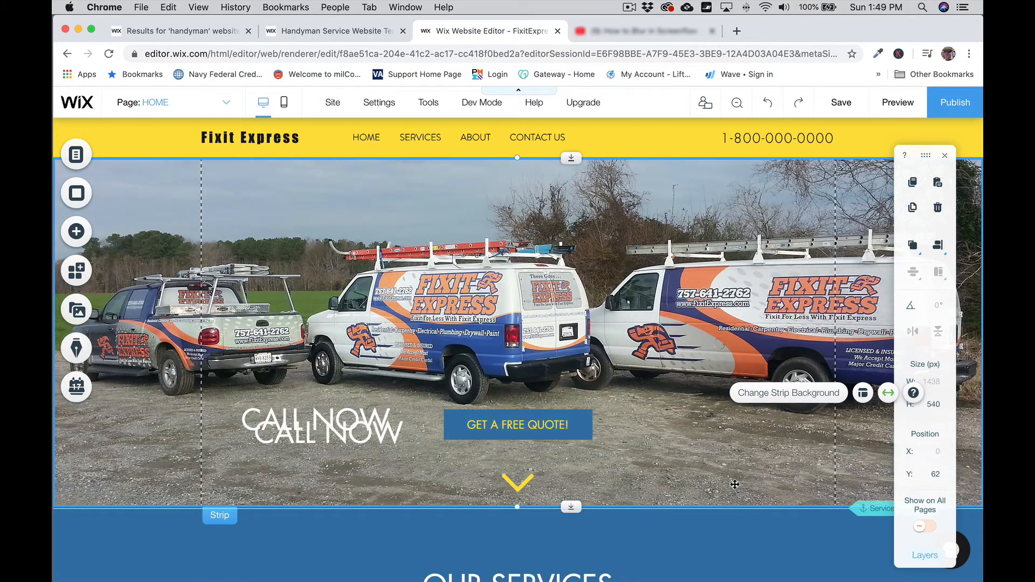
drag(332, 438, 699, 427)
click(318, 447)
drag(320, 447, 319, 473)
double_click(317, 453)
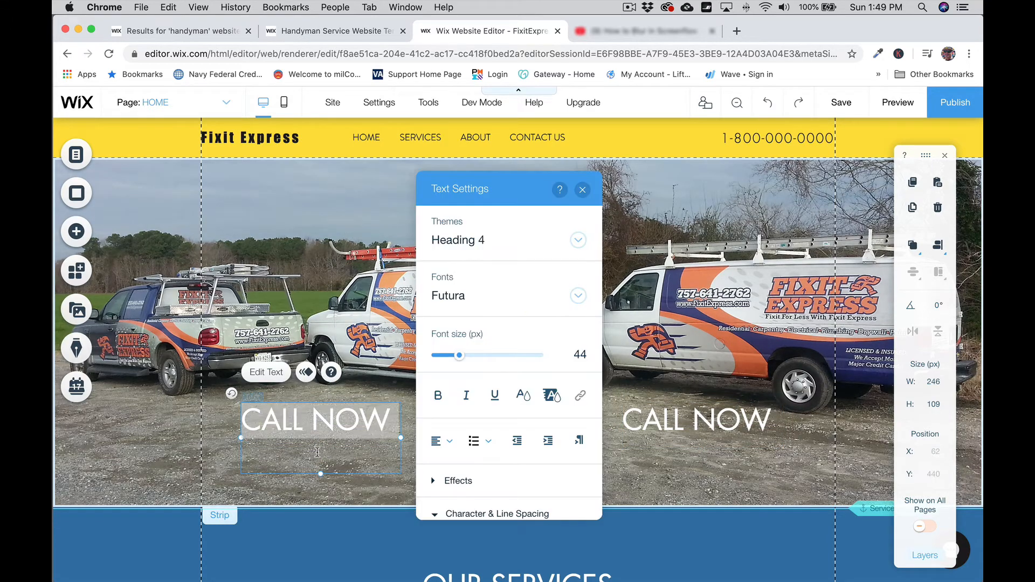
click(317, 452)
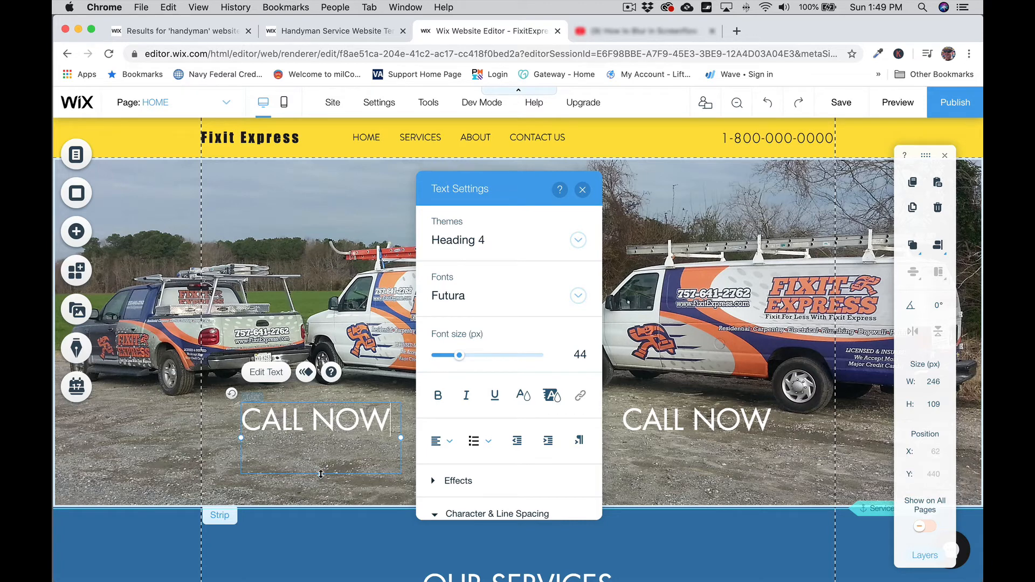
drag(321, 474, 322, 441)
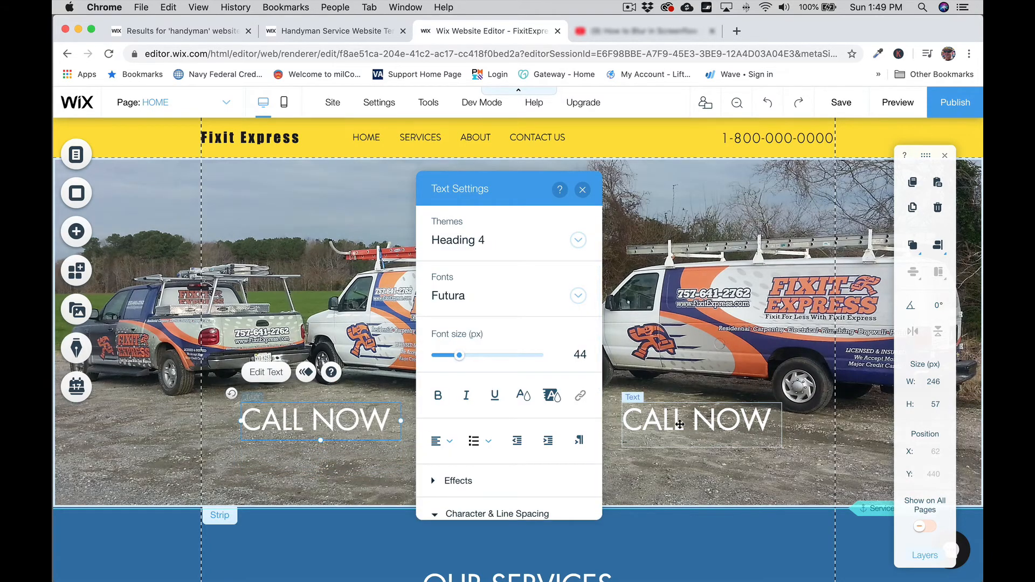
Step: Resize the right CALL NOW box back down to a single line
click(690, 428)
drag(702, 447, 701, 474)
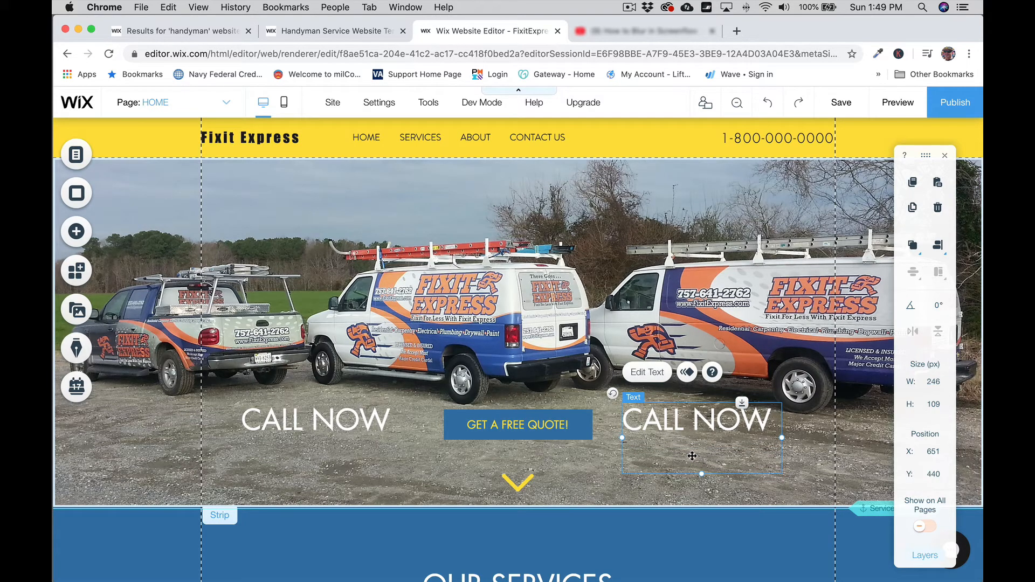
key(Delete)
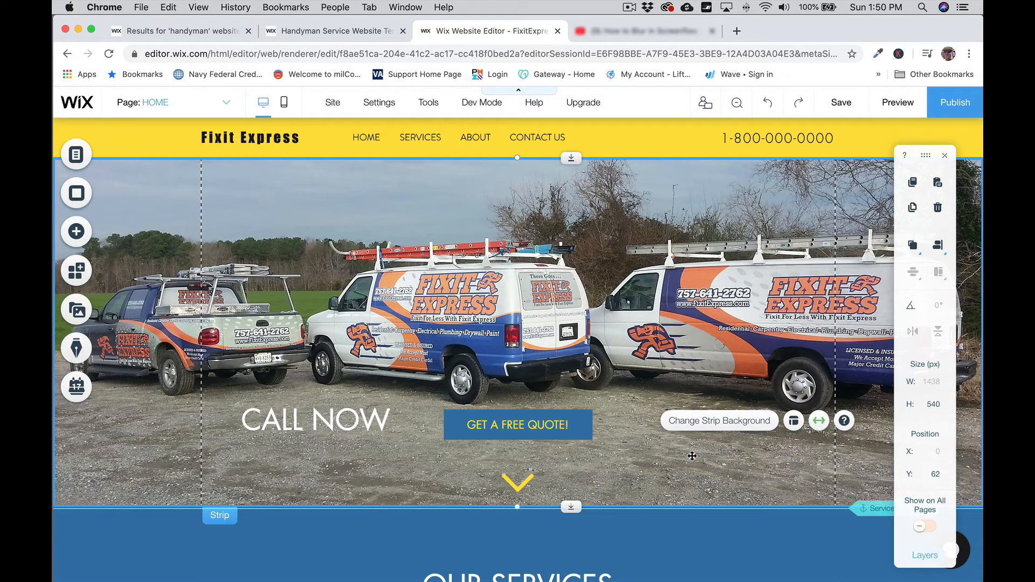
key(super+z)
click(770, 372)
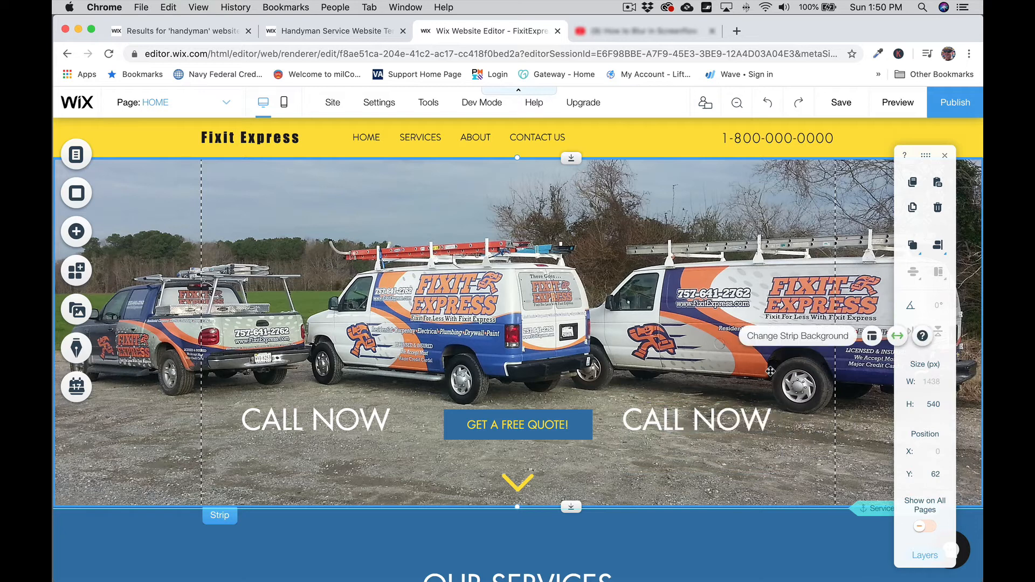
click(701, 417)
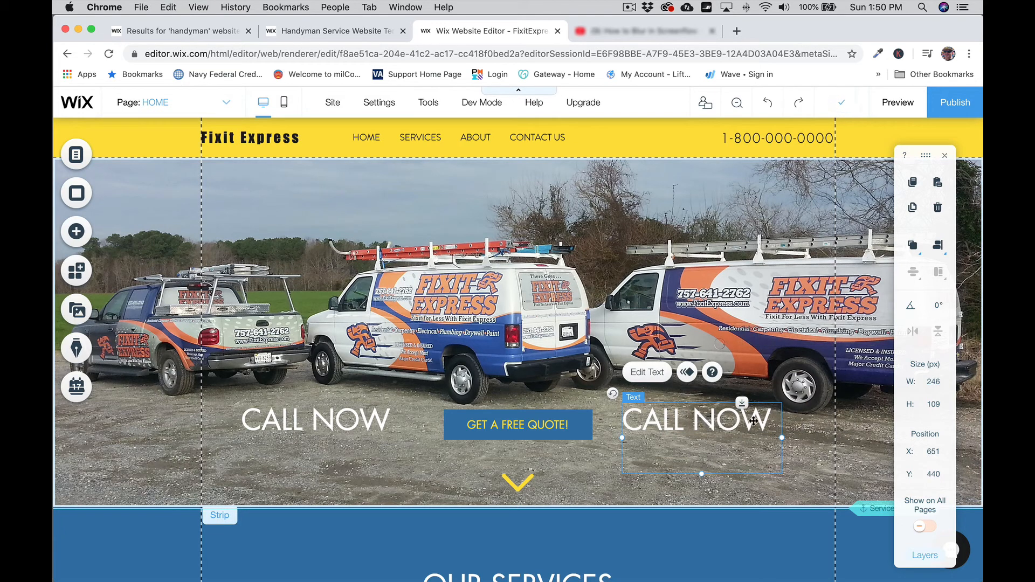
double_click(753, 420)
key(Down)
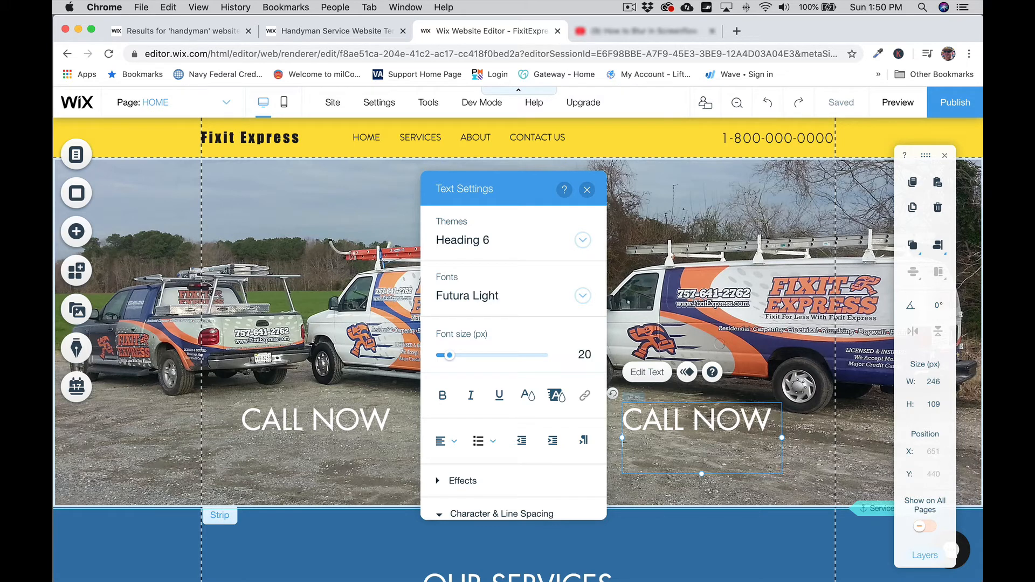
key(Return)
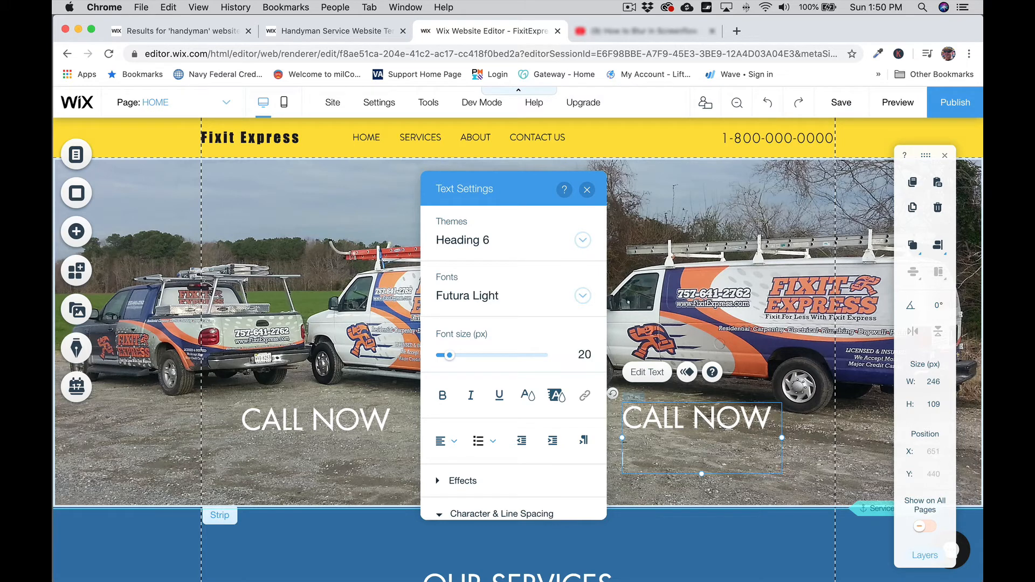
key(BackSpace)
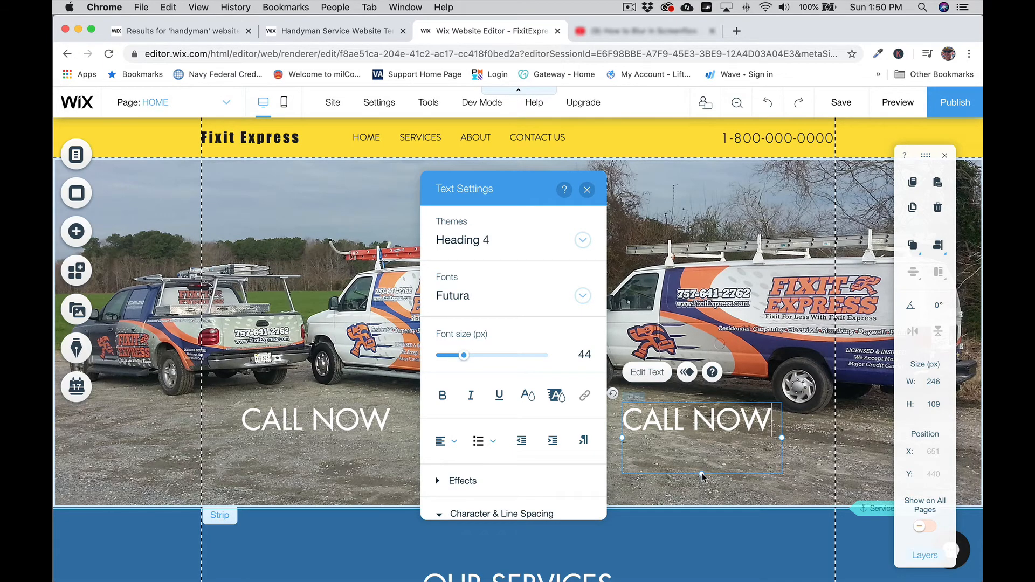
drag(700, 474, 704, 441)
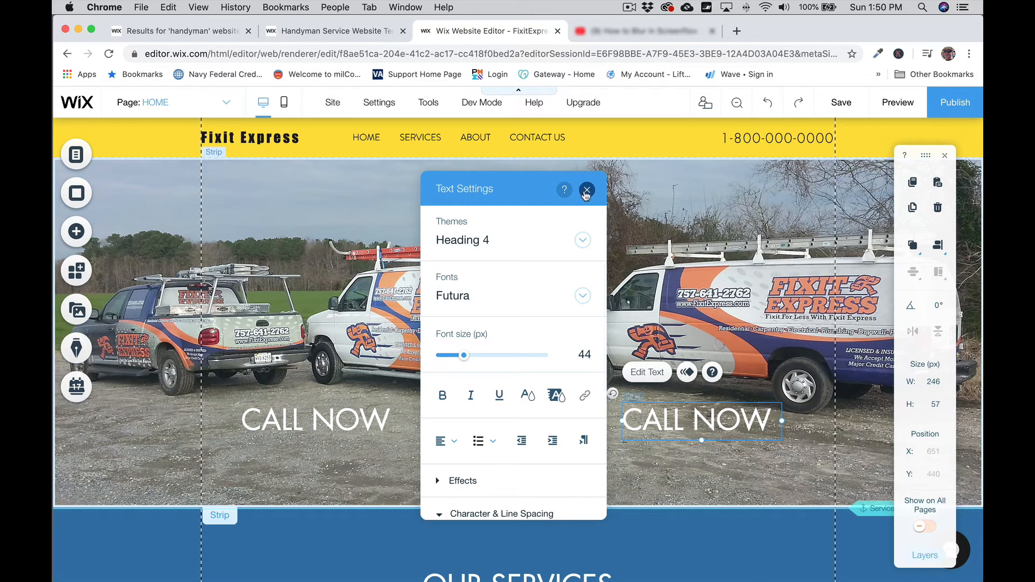
Step: Level the left and right CALL NOW texts with each other
click(586, 191)
drag(355, 420, 357, 424)
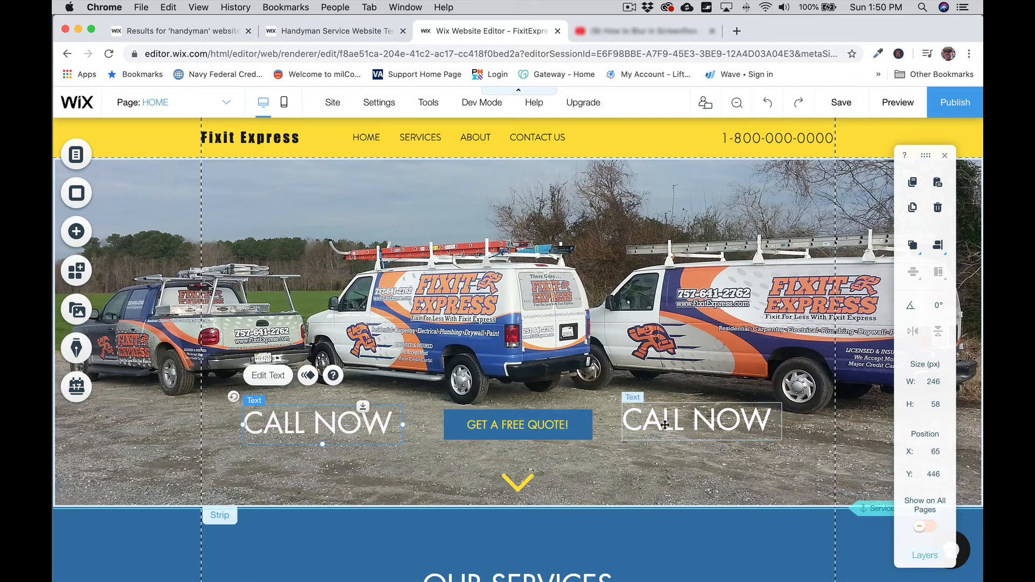
drag(673, 424, 676, 427)
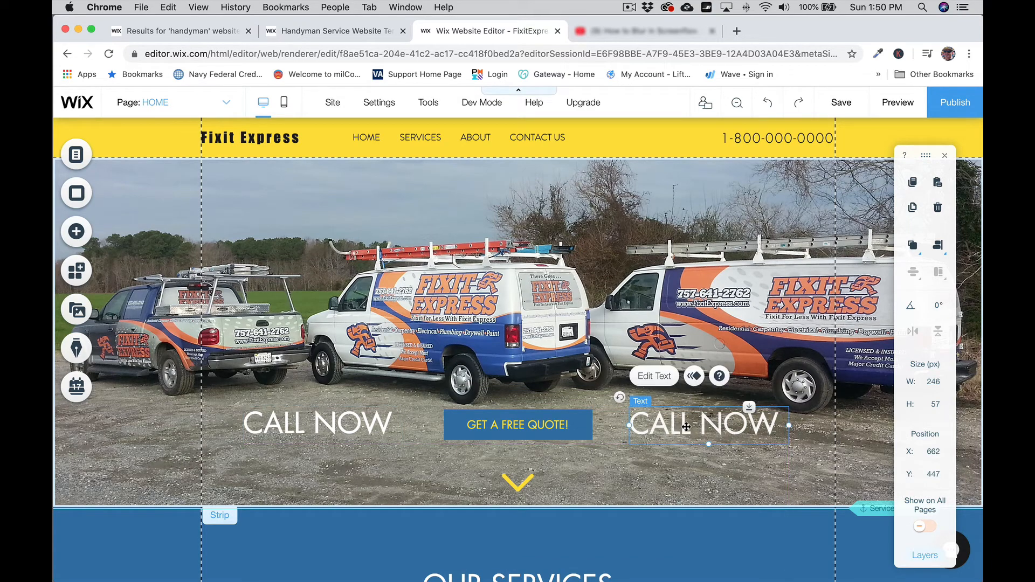
double_click(675, 427)
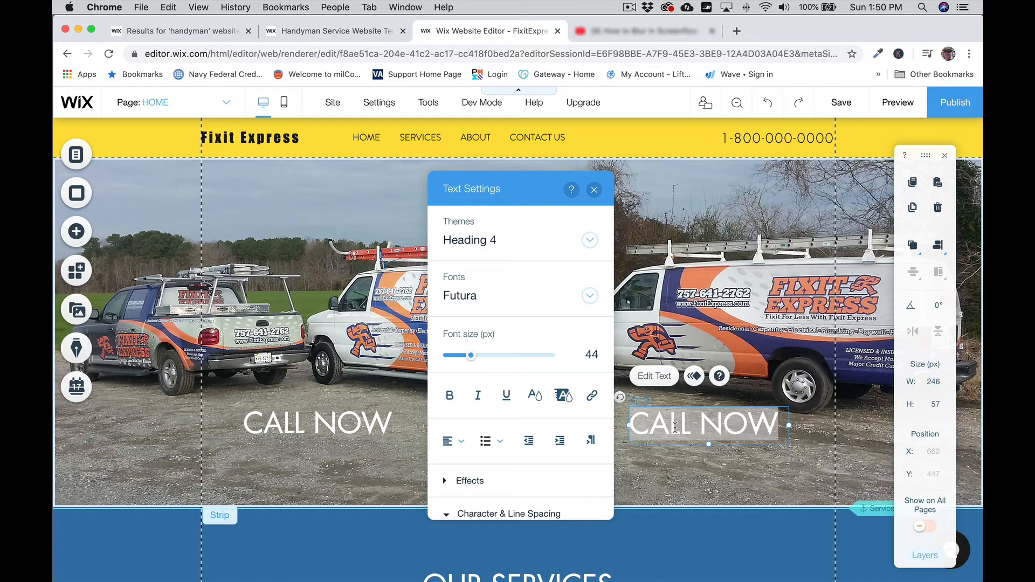
text(800-)
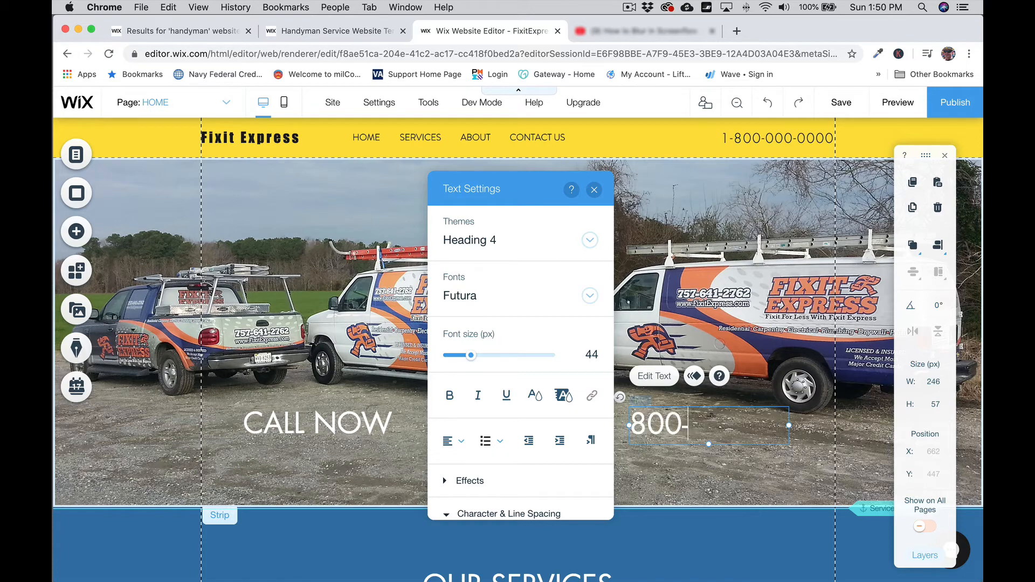
text(555-5555)
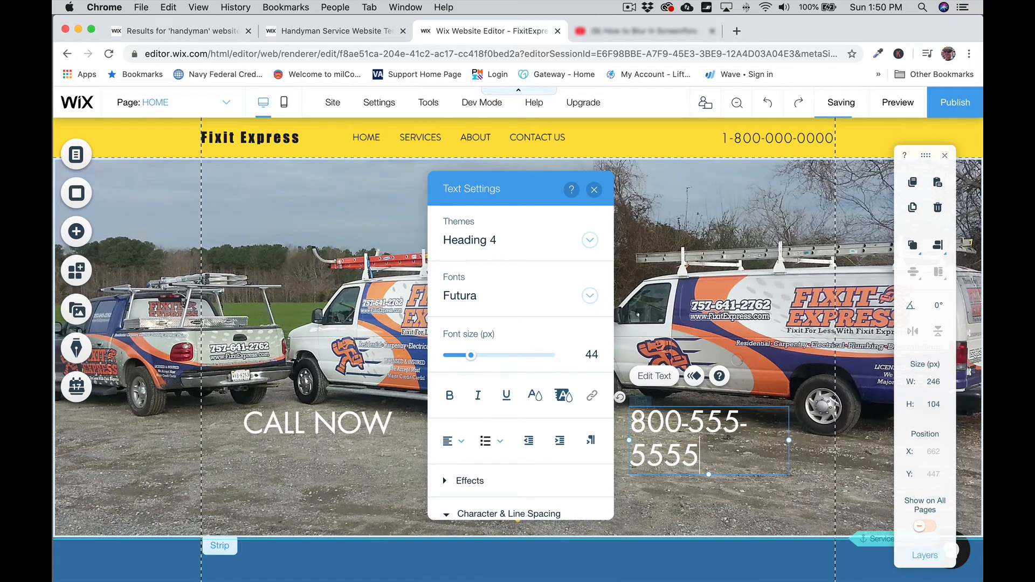
click(594, 189)
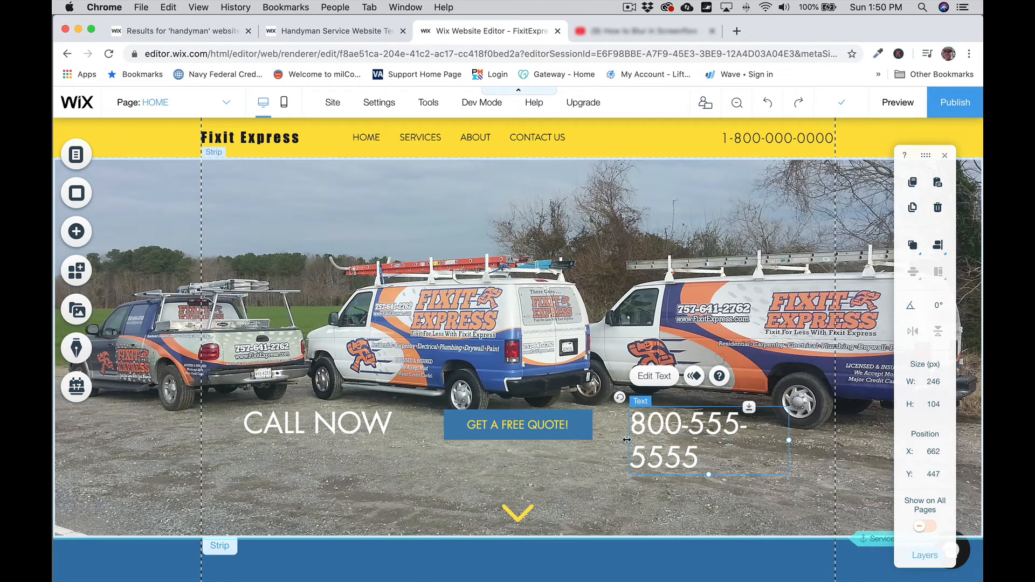
drag(627, 440, 613, 440)
drag(789, 441, 806, 440)
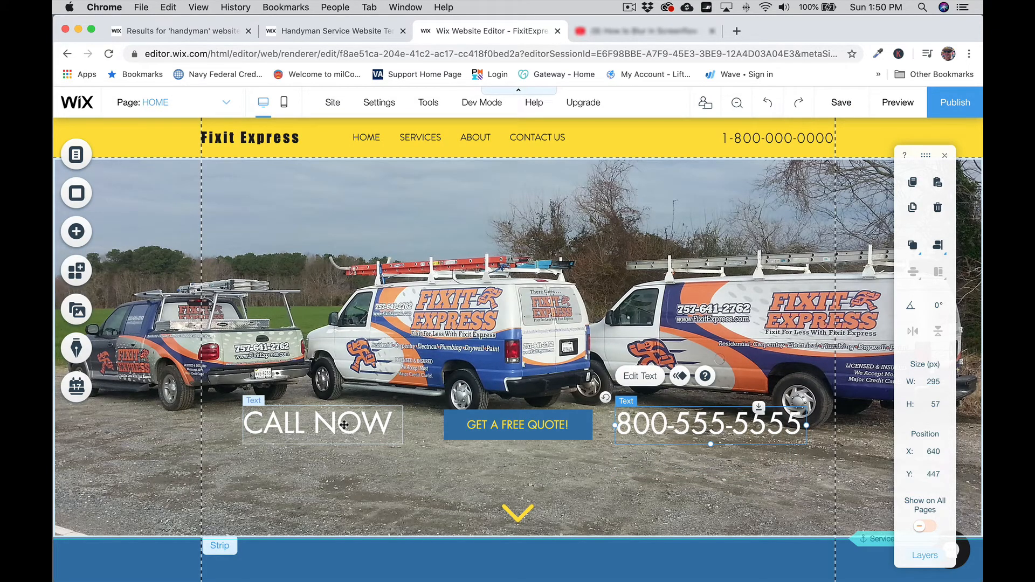
Step: Line up the quote button, phone number and CALL NOW in one row, trimming the phone box to 52 high
drag(503, 430, 505, 444)
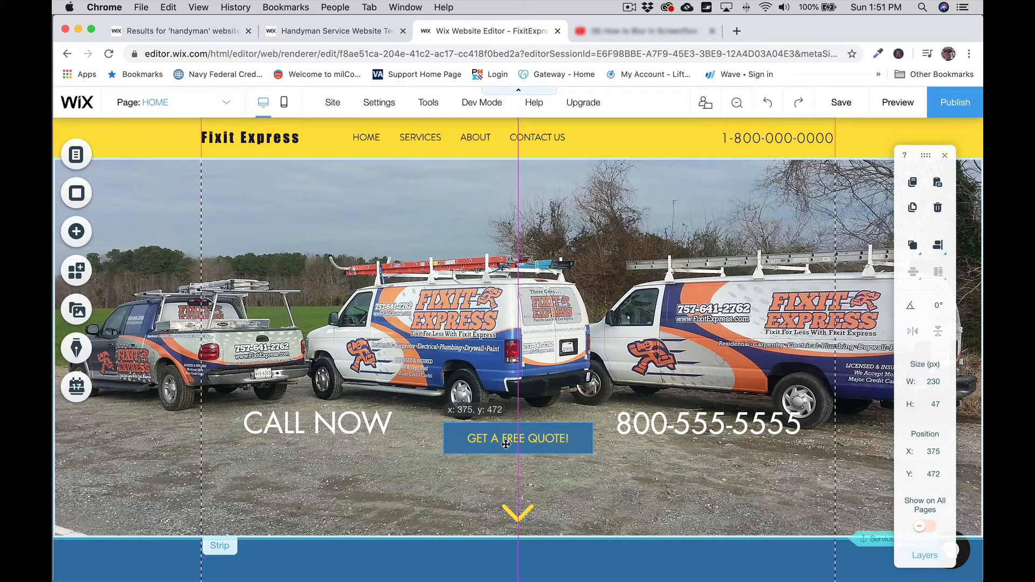
drag(505, 444, 506, 443)
drag(683, 436, 685, 446)
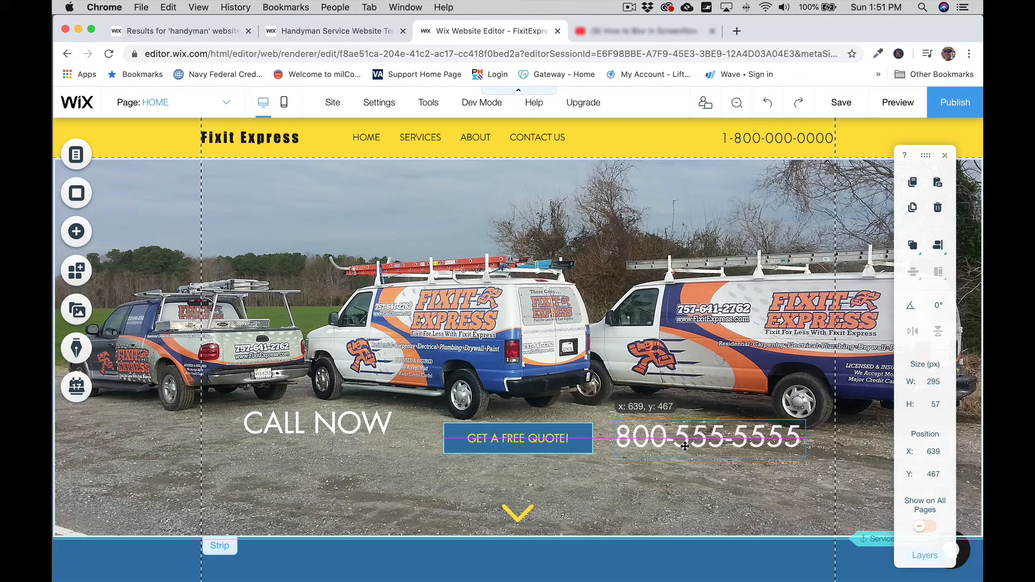
drag(685, 447, 685, 446)
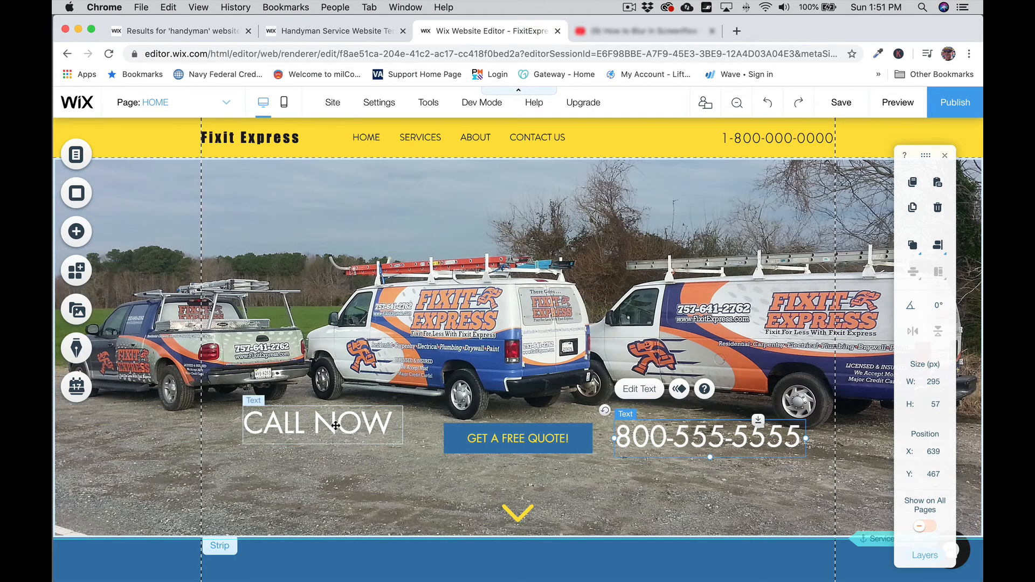
mouse_move(335, 429)
mouse_down()
mouse_move(322, 451)
mouse_move(322, 436)
mouse_up()
click(711, 456)
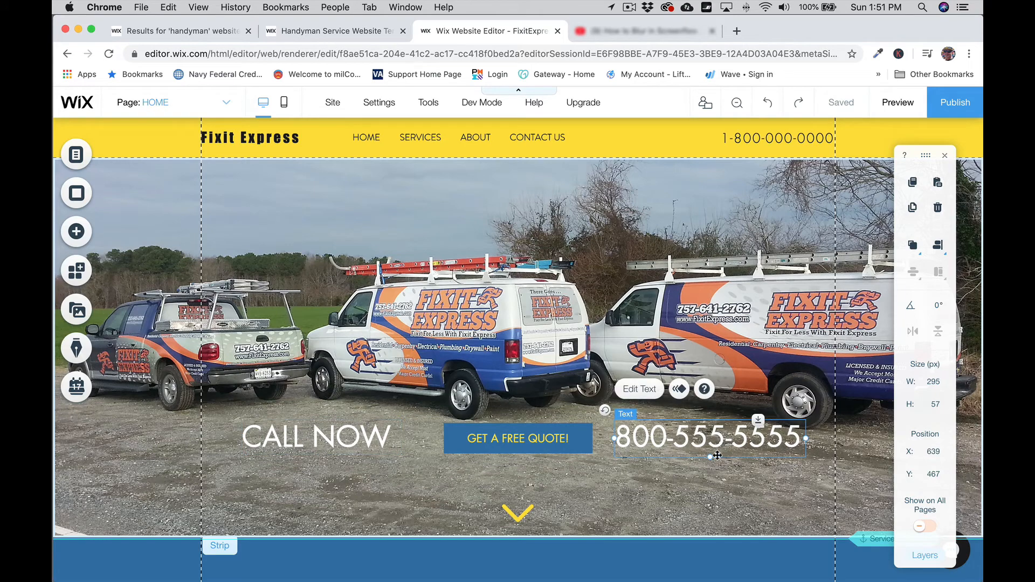
drag(711, 456, 711, 453)
click(715, 484)
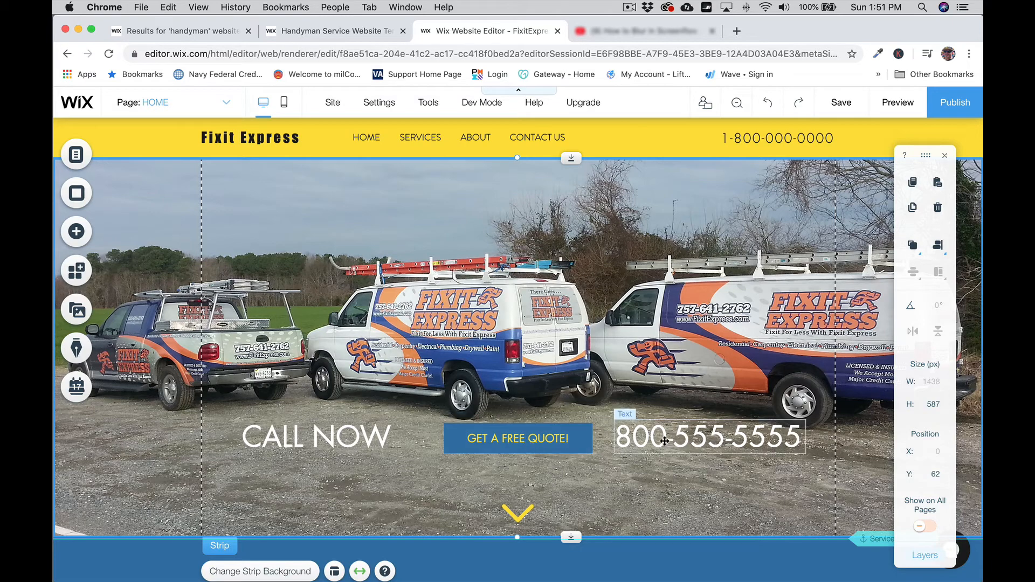
Step: Multi-select CALL NOW, GET A FREE QUOTE! and the phone number and drag the row down to y 500
click(361, 437)
drag(361, 436, 364, 436)
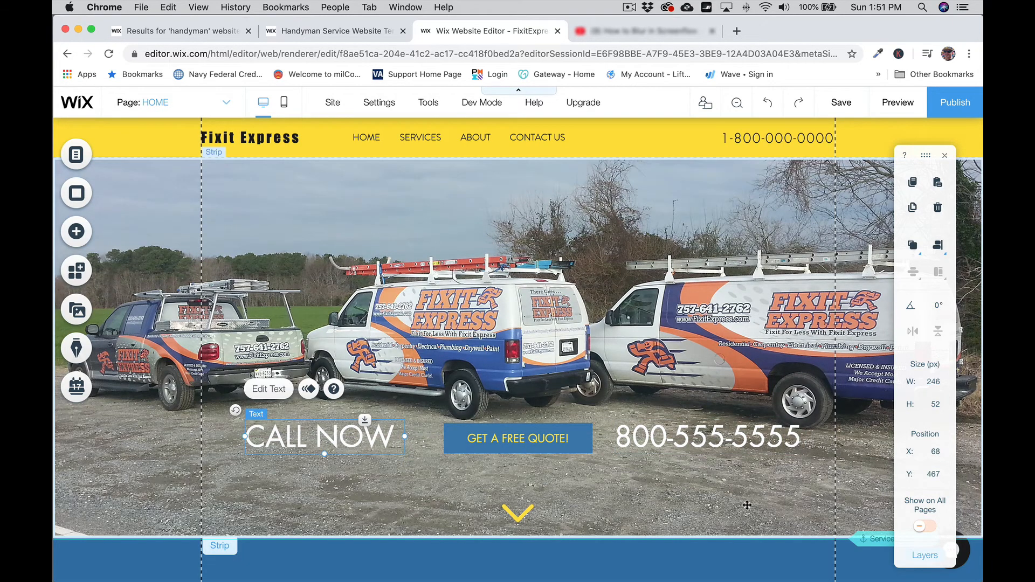
shift+click(367, 436)
click(447, 439)
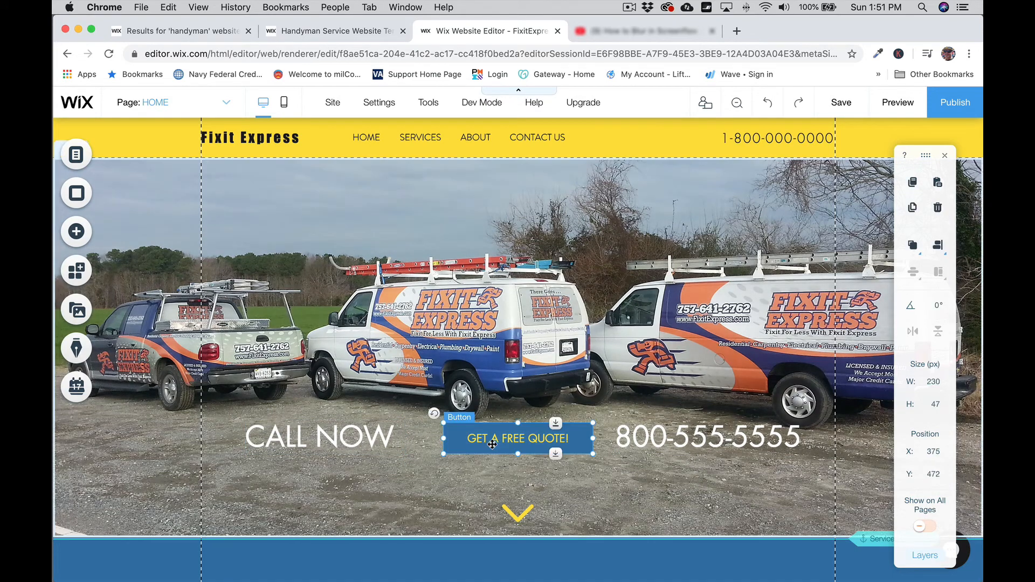
shift+click(706, 437)
shift+click(341, 441)
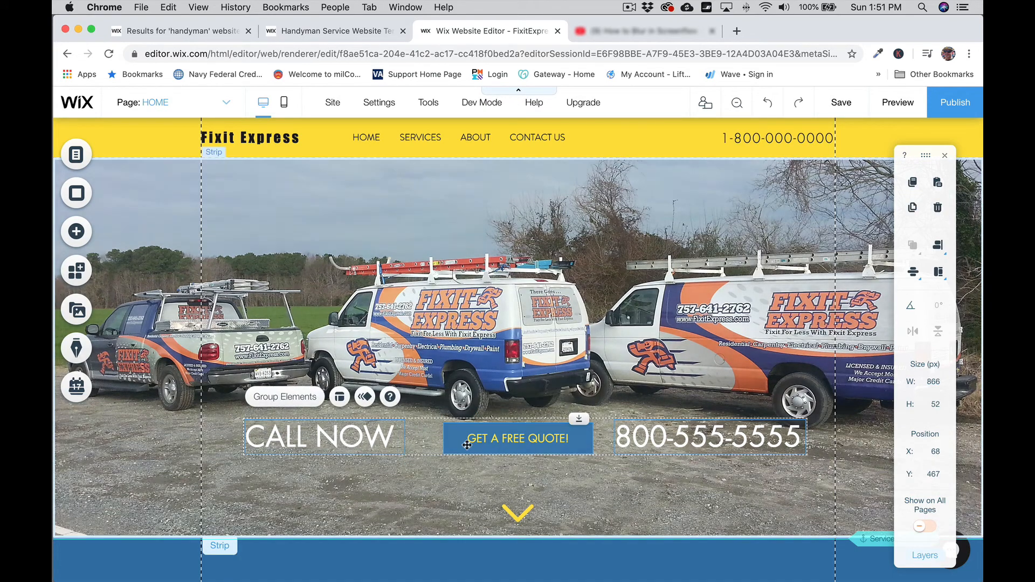
drag(488, 447, 481, 465)
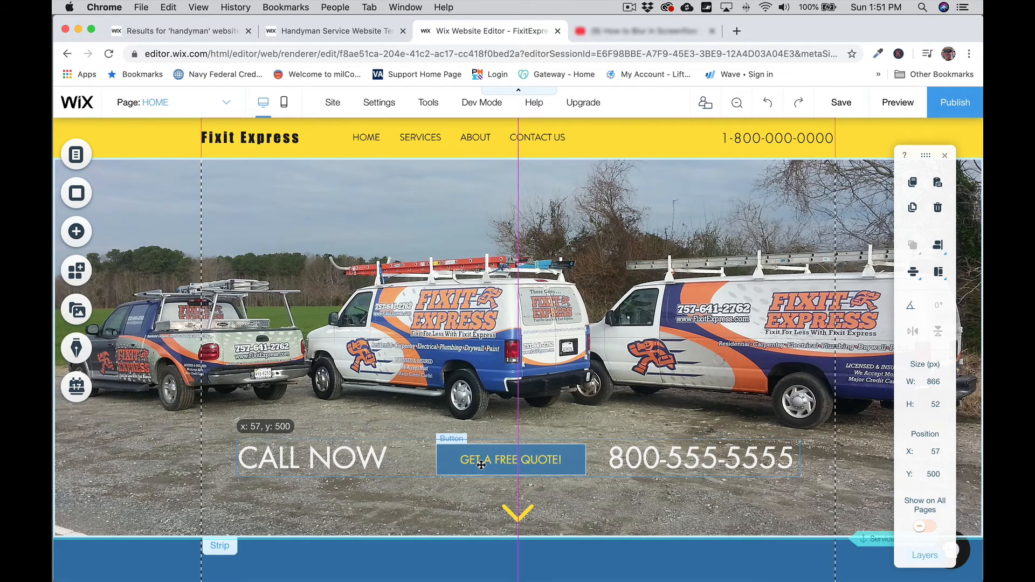
click(188, 454)
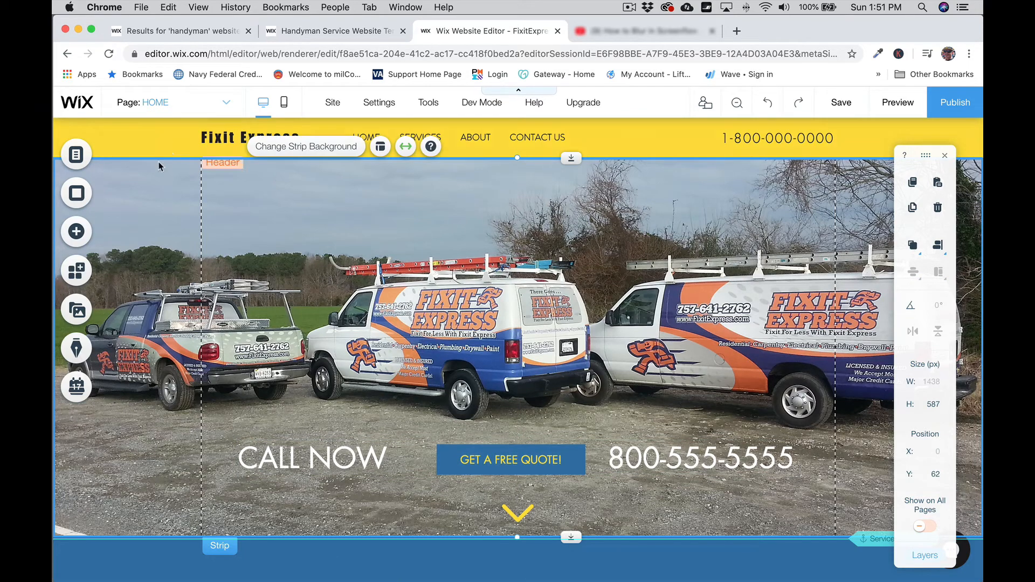
Step: Add a Heading 3 themed text box from the Add panel's Titles onto the hero
click(77, 232)
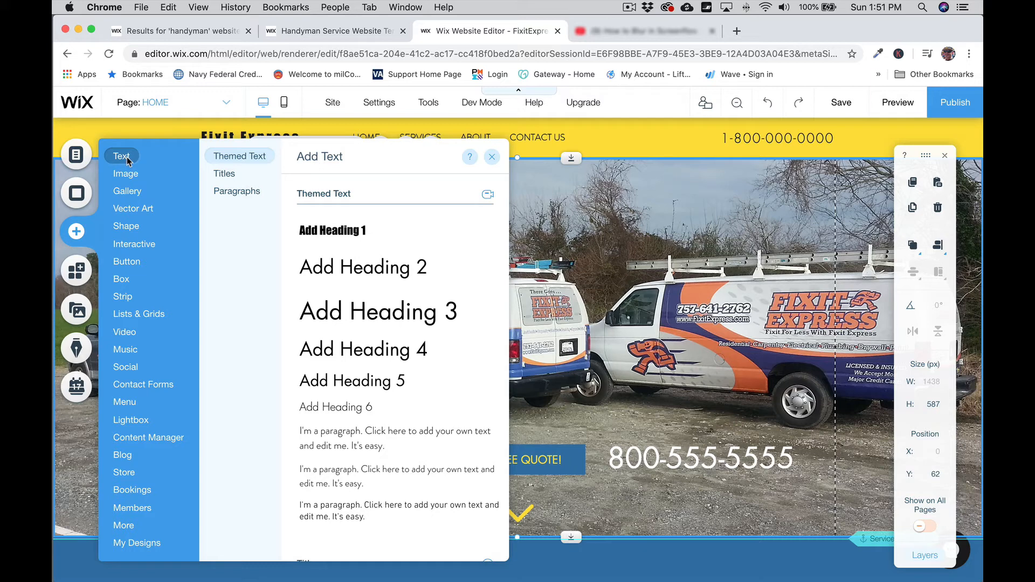
mouse_move(228, 176)
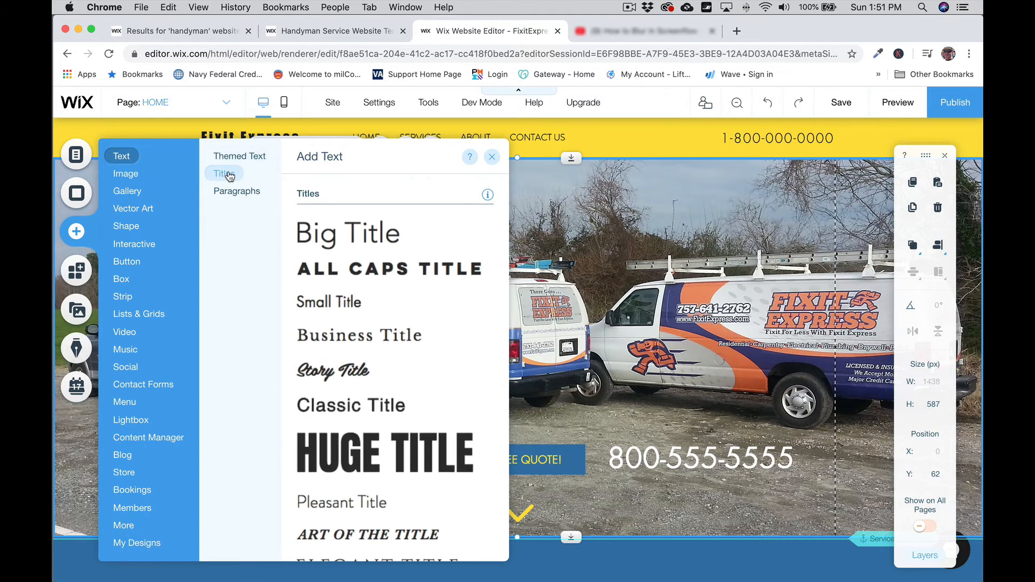
mouse_move(235, 159)
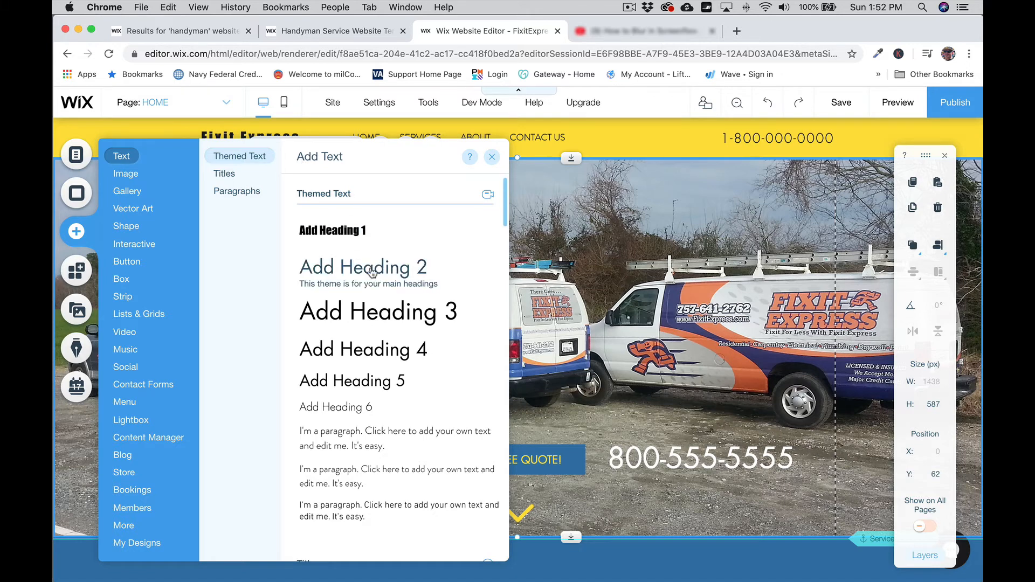
click(372, 318)
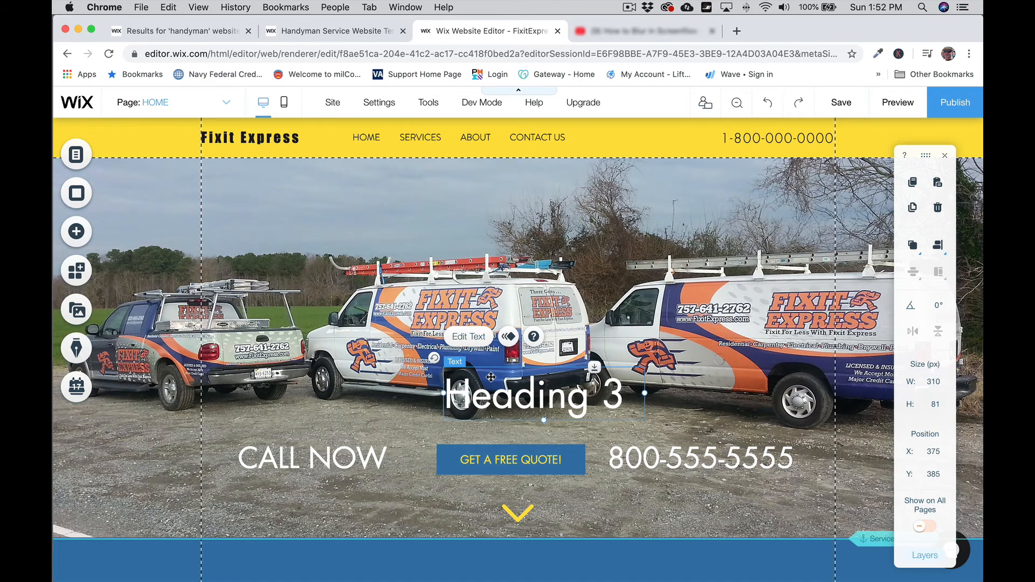
Step: Move the new heading to the hero's top-left and retype it as 'Fixit for Less with Fixit Express'
drag(485, 375, 252, 170)
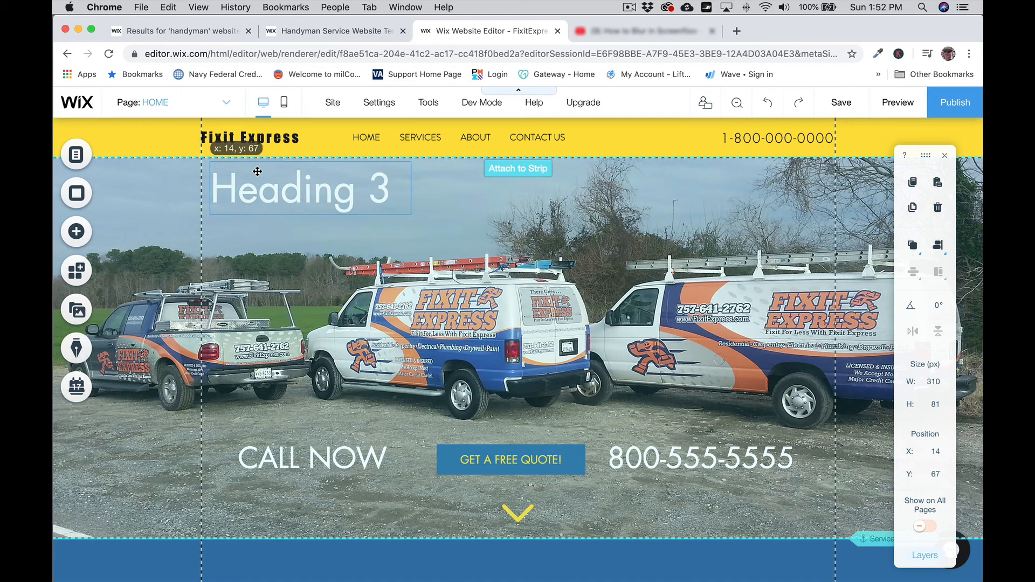
double_click(290, 195)
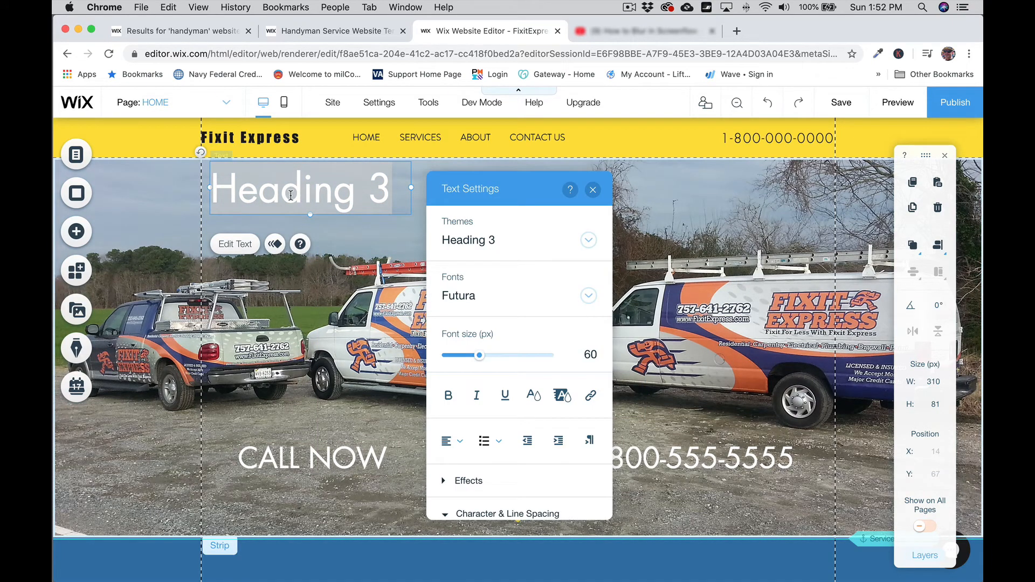
text(Fixit)
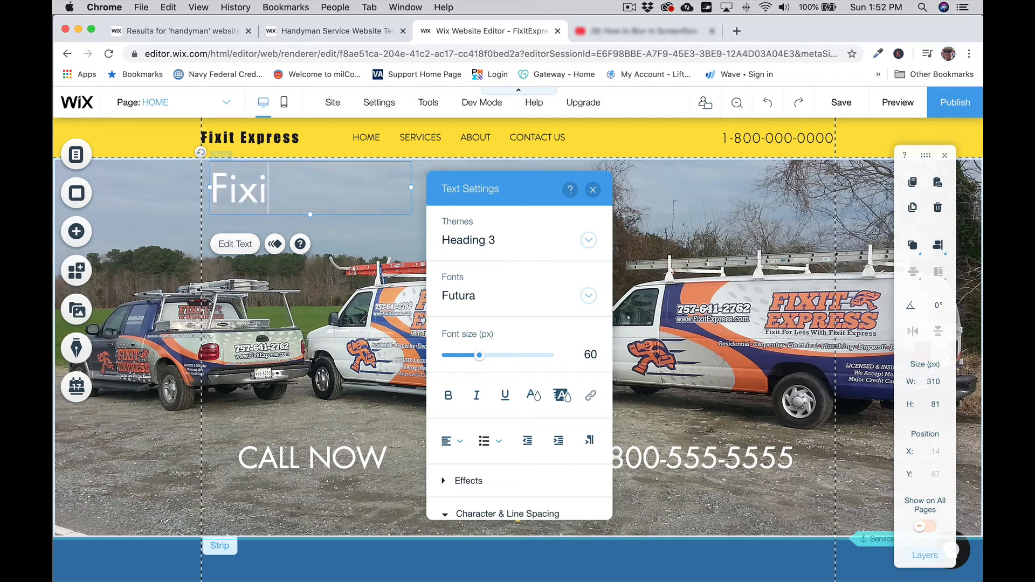
text(For less)
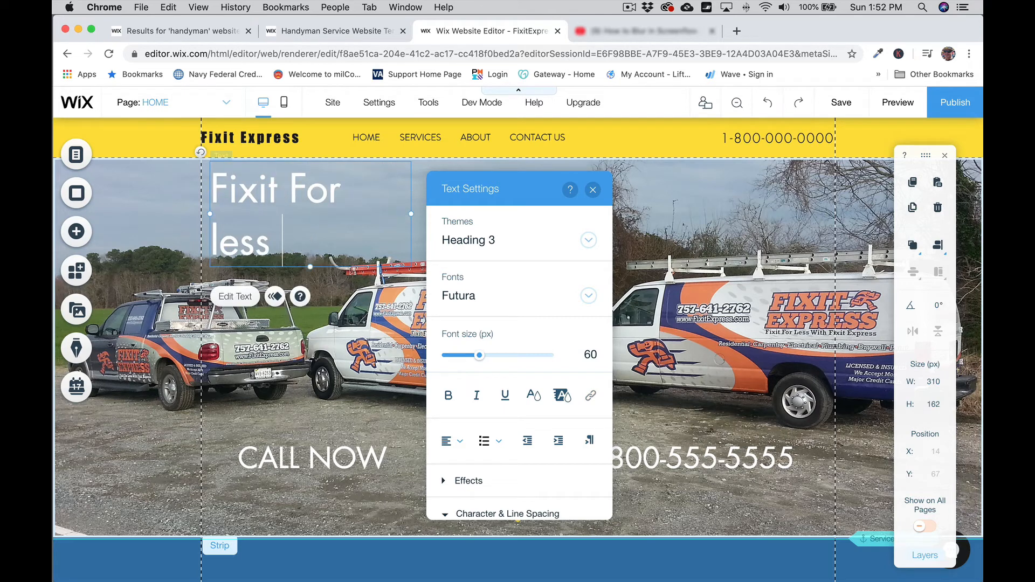
key(BackSpace)
key(BackSpace)
key(BackSpace)
key(BackSpace)
text(Less with )
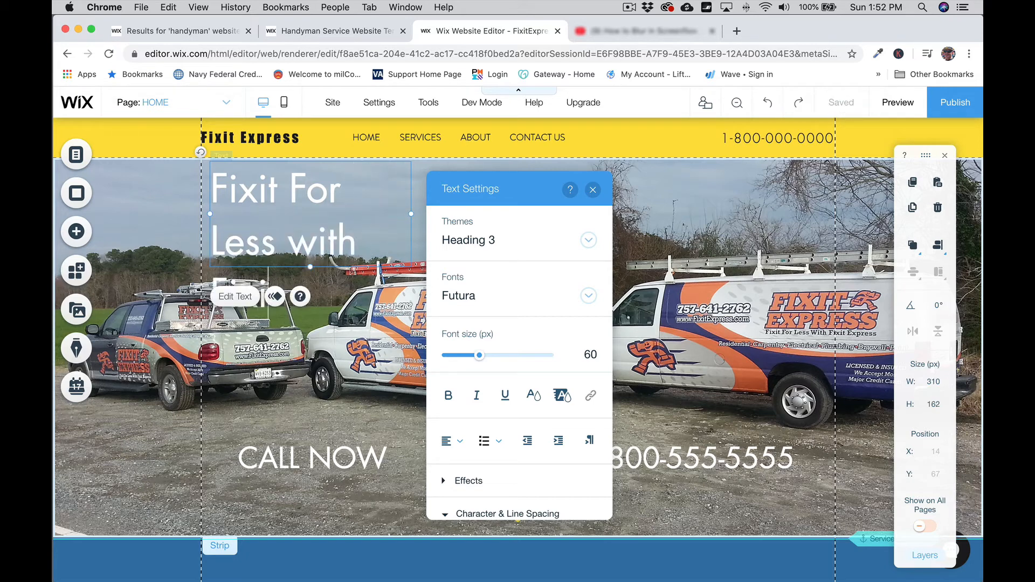
text(Fixit Express)
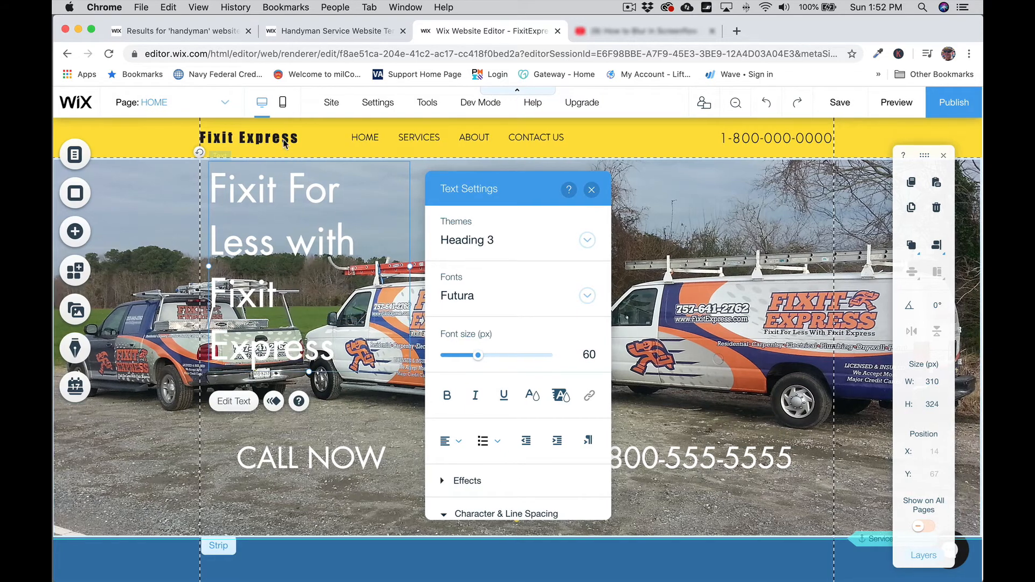
click(298, 187)
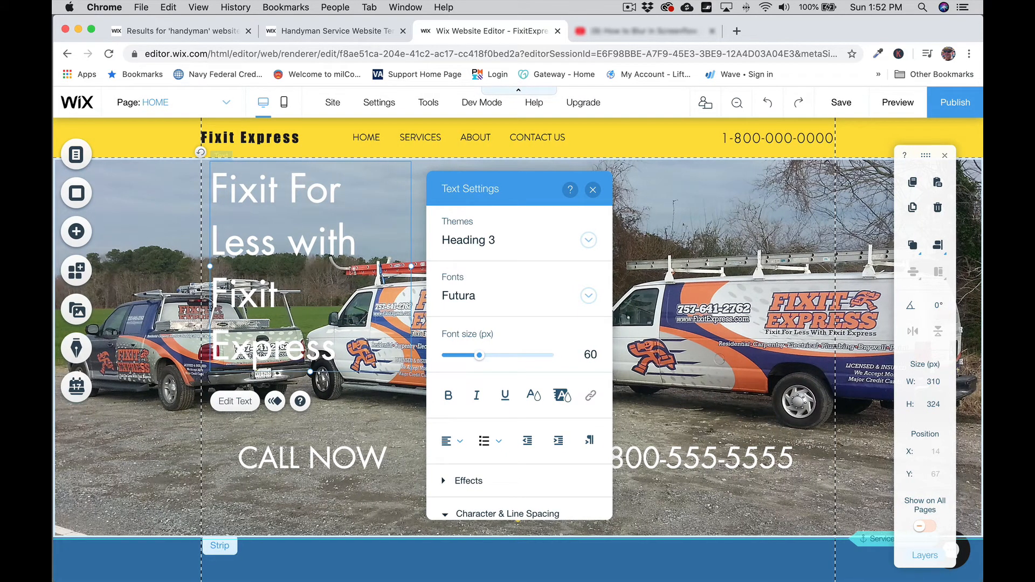
key(BackSpace)
text(f)
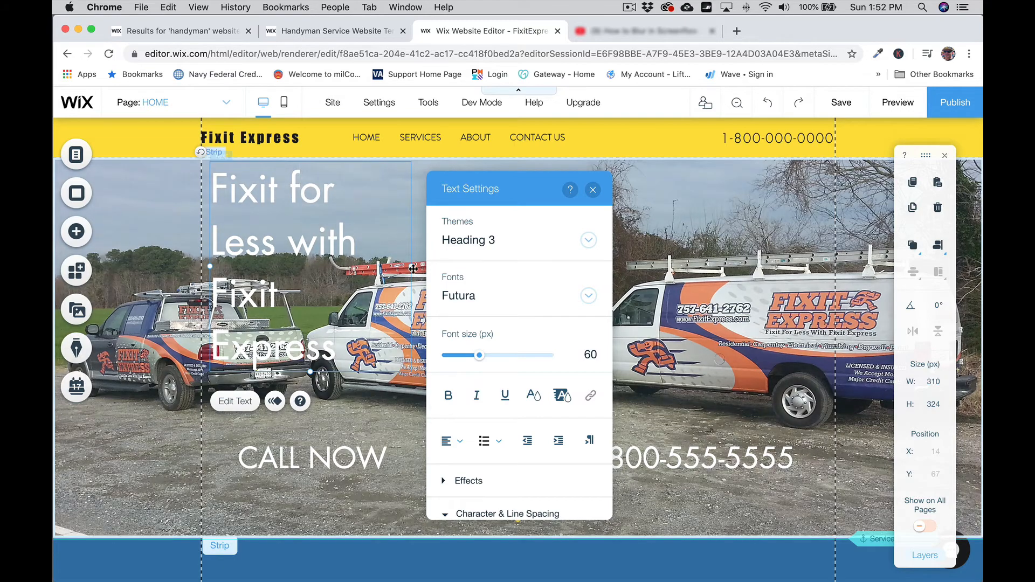
Step: Widen the heading box to 794 px so the title fits on one line
click(592, 189)
drag(413, 265, 721, 227)
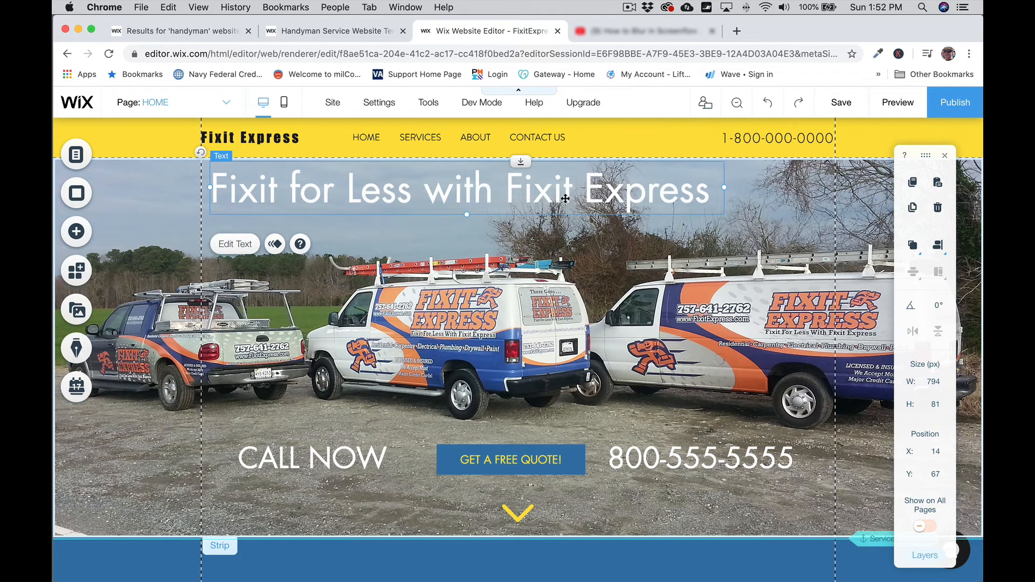
double_click(561, 196)
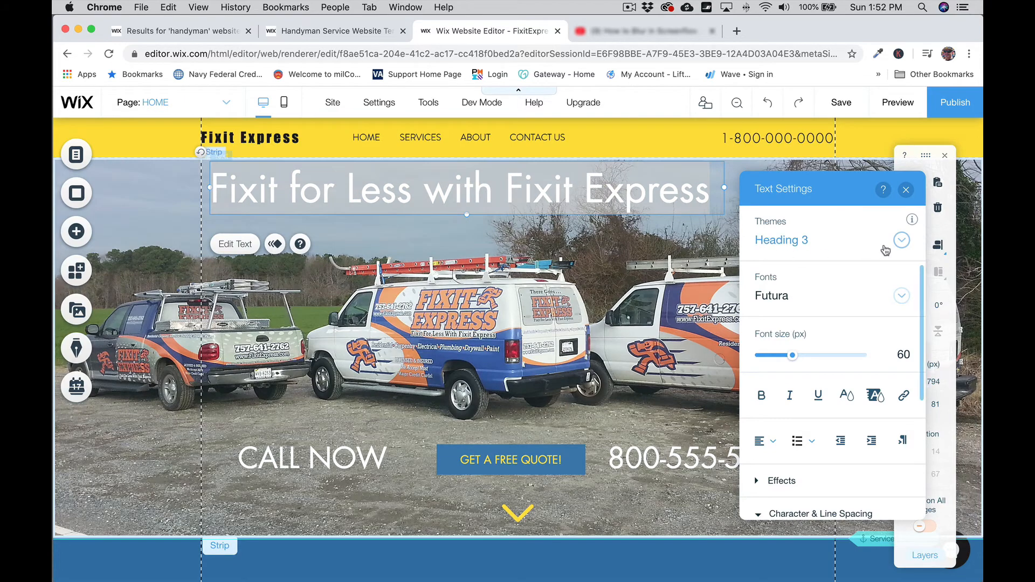
Step: Apply the Heading 2 theme, narrow the heading box to 589 px, and shift it slightly left
click(901, 242)
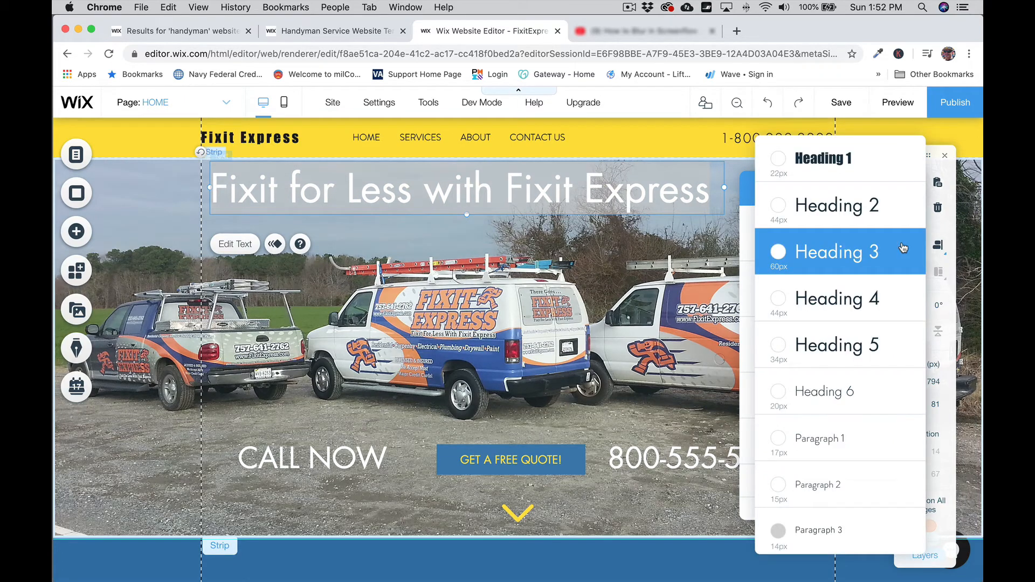
click(839, 212)
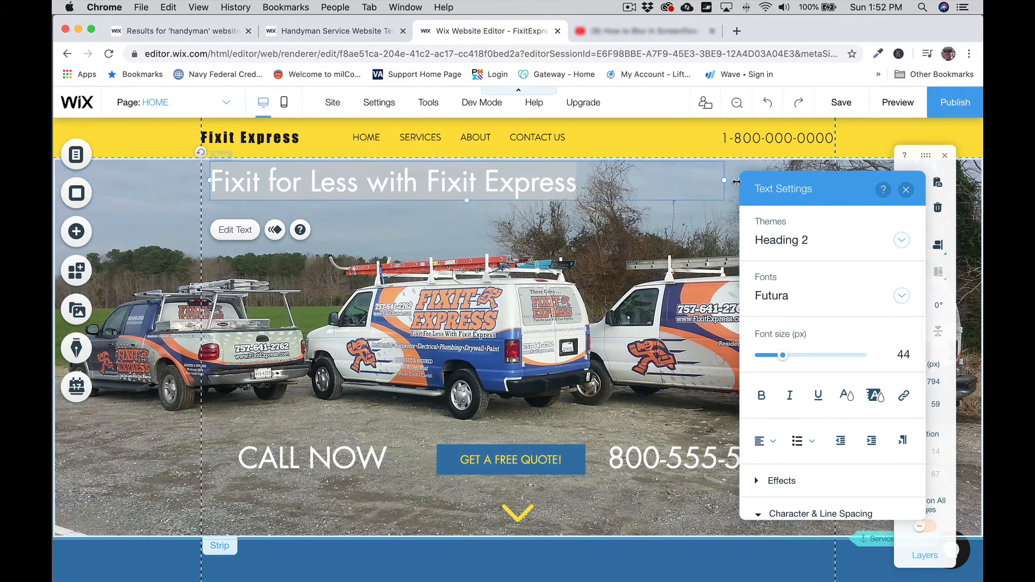
drag(661, 182, 592, 182)
click(351, 237)
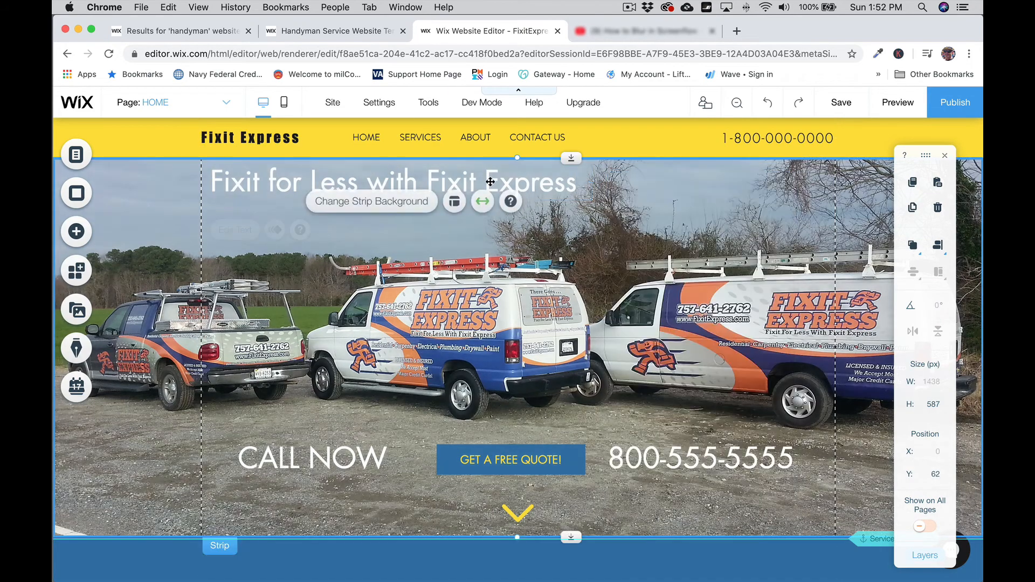
drag(492, 182, 489, 182)
Step: Reselect the hero heading and reopen its text settings
click(676, 503)
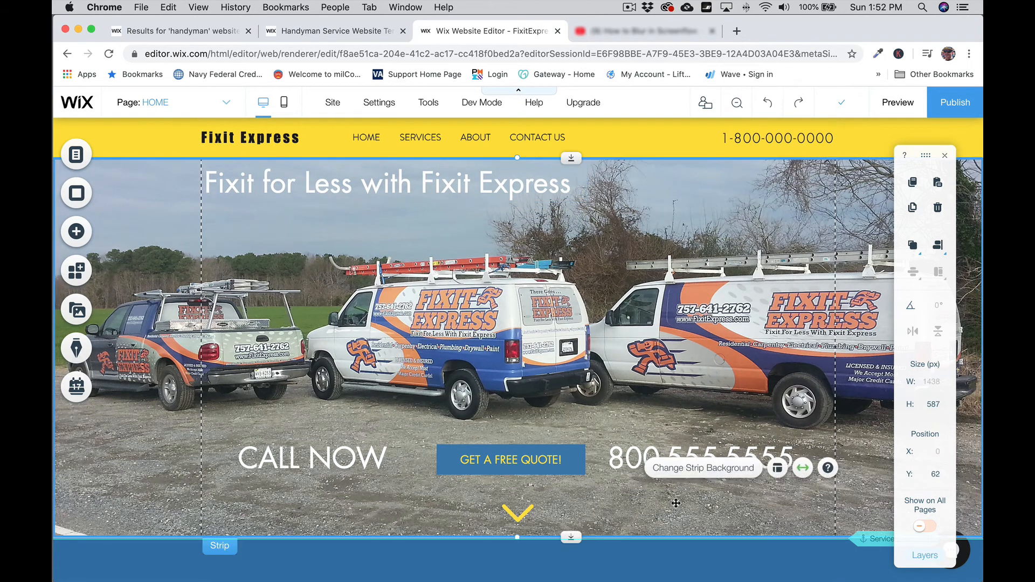
click(136, 574)
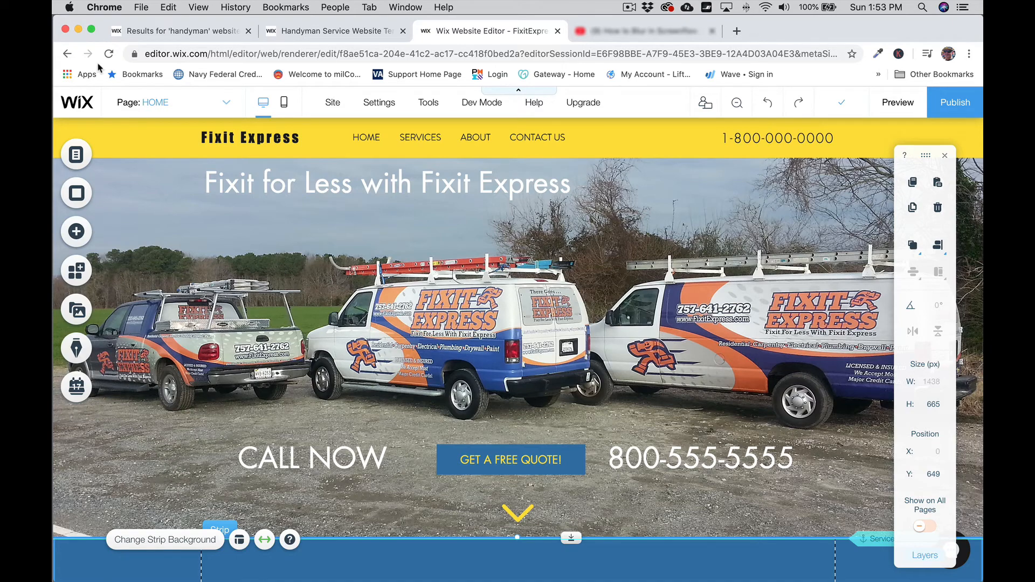
click(320, 186)
click(229, 231)
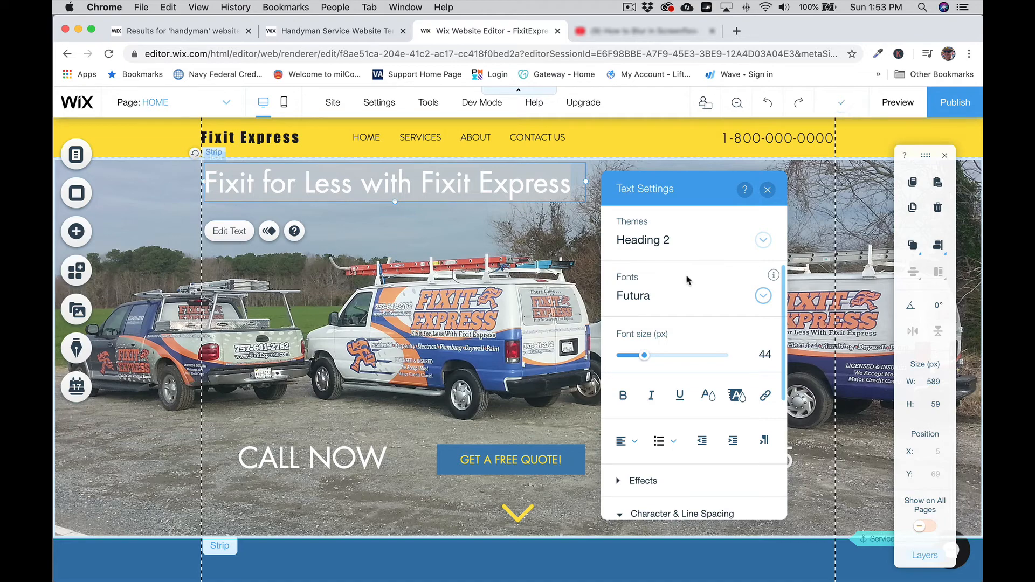
Step: Try the Lulo Clean font on the hero heading, leaving the text theme unchanged
click(763, 240)
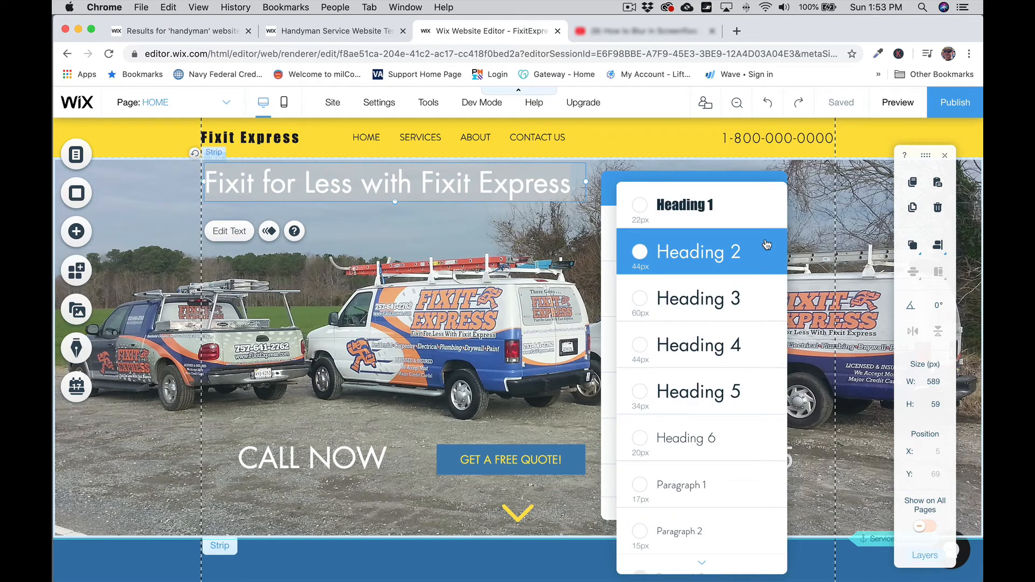
click(611, 170)
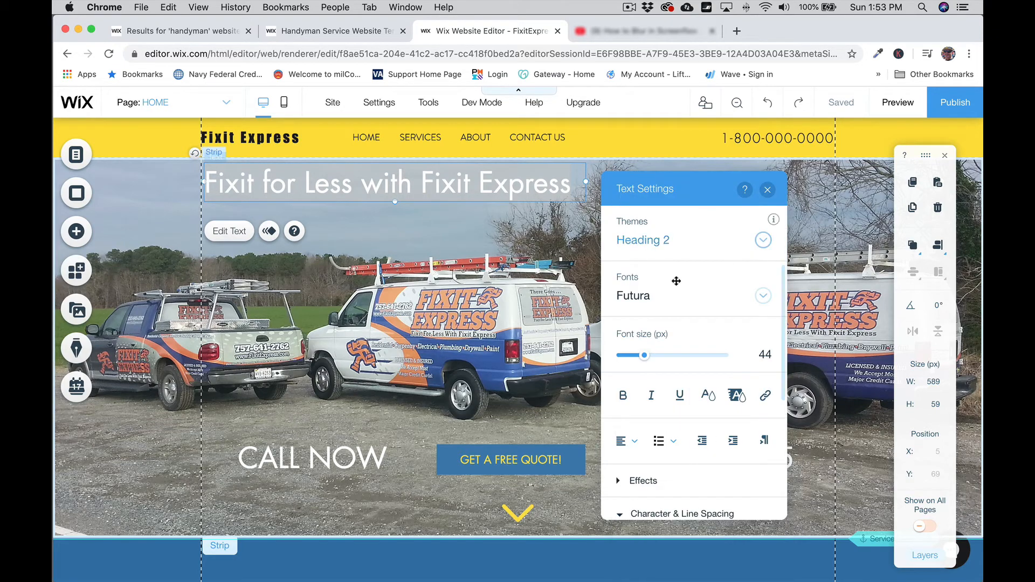
click(681, 298)
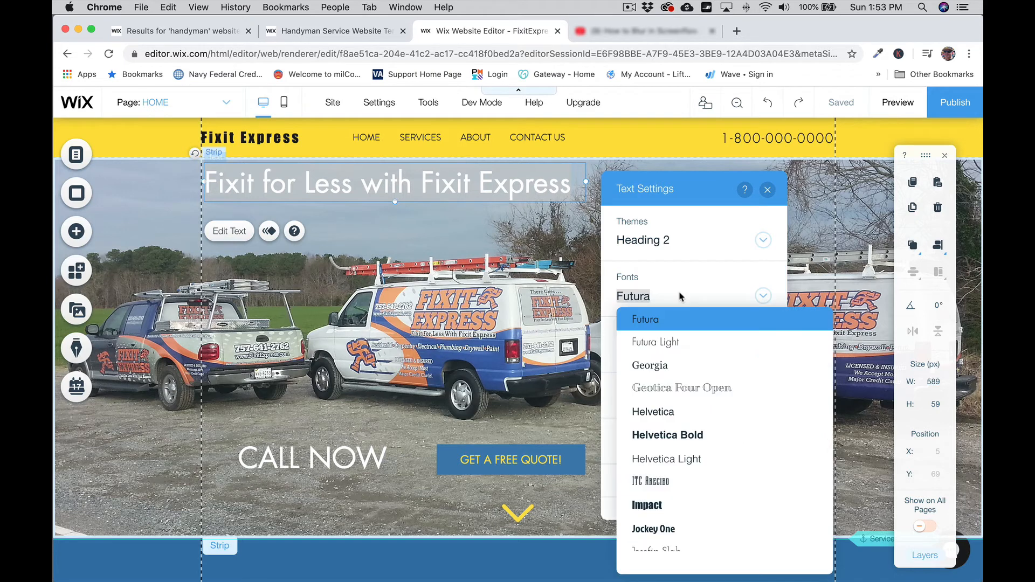
scroll(703, 411, down, 8)
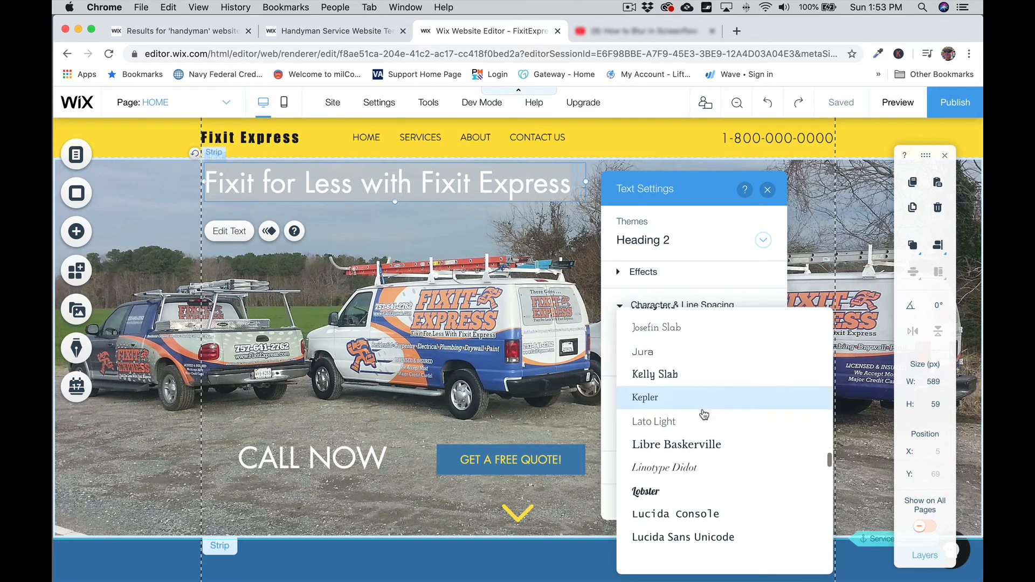
scroll(703, 414, down, 6)
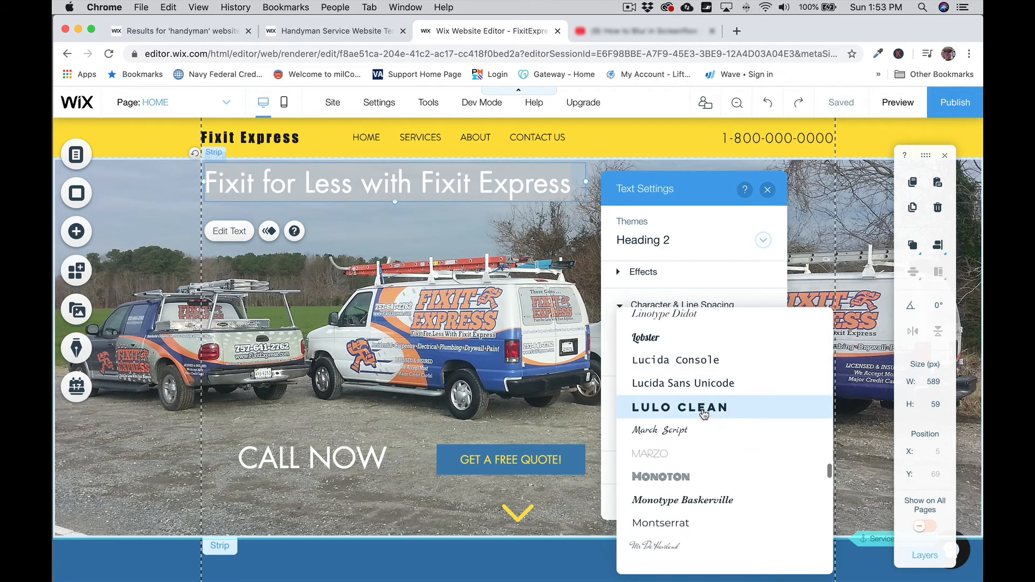
scroll(705, 414, down, 1)
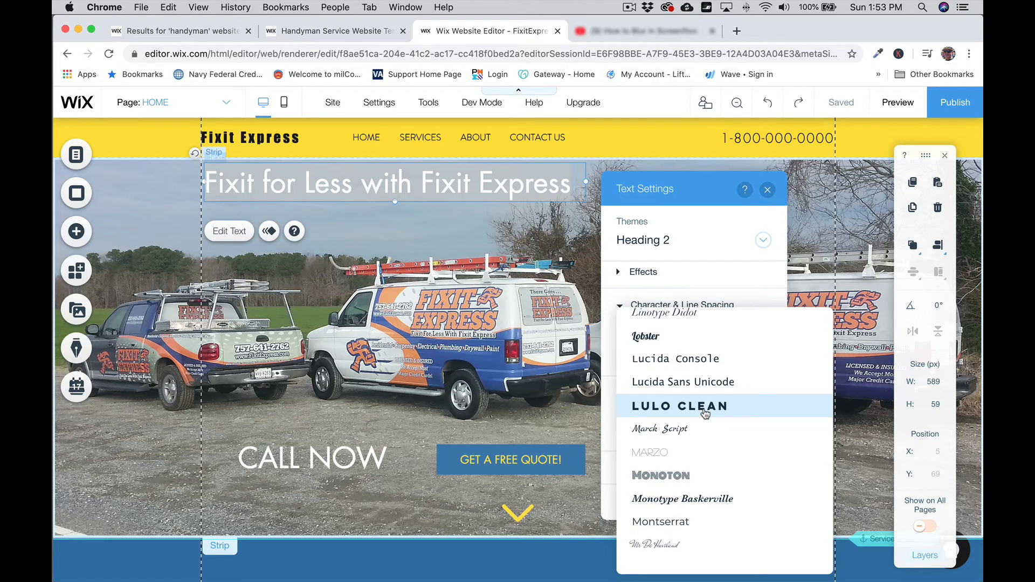
click(704, 409)
Step: Switch the hero heading's font to Oswald Medium and close Text Settings
scroll(705, 414, up, 1)
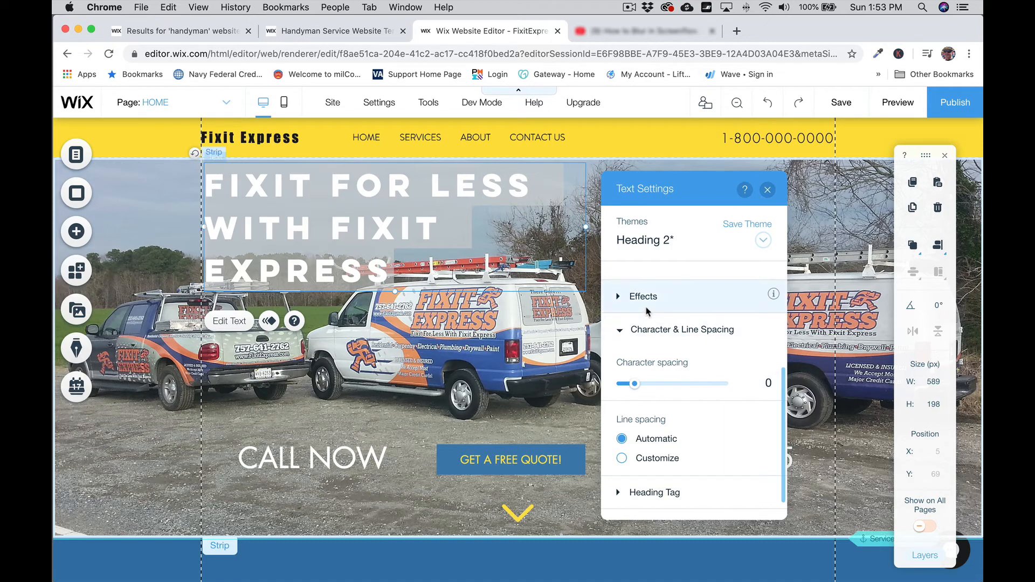
scroll(674, 334, up, 5)
click(659, 301)
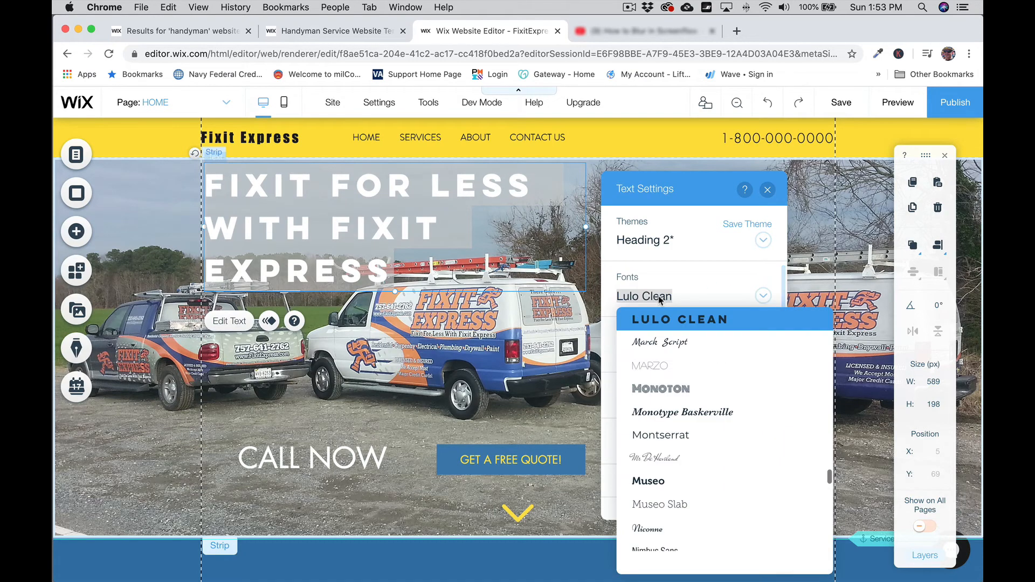
scroll(730, 386, down, 4)
scroll(731, 387, down, 5)
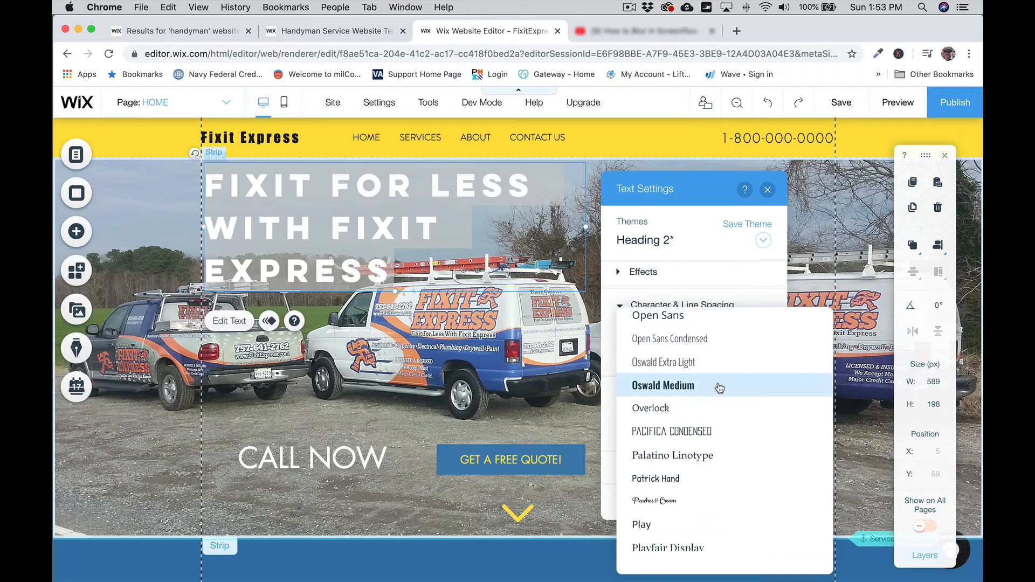
click(730, 386)
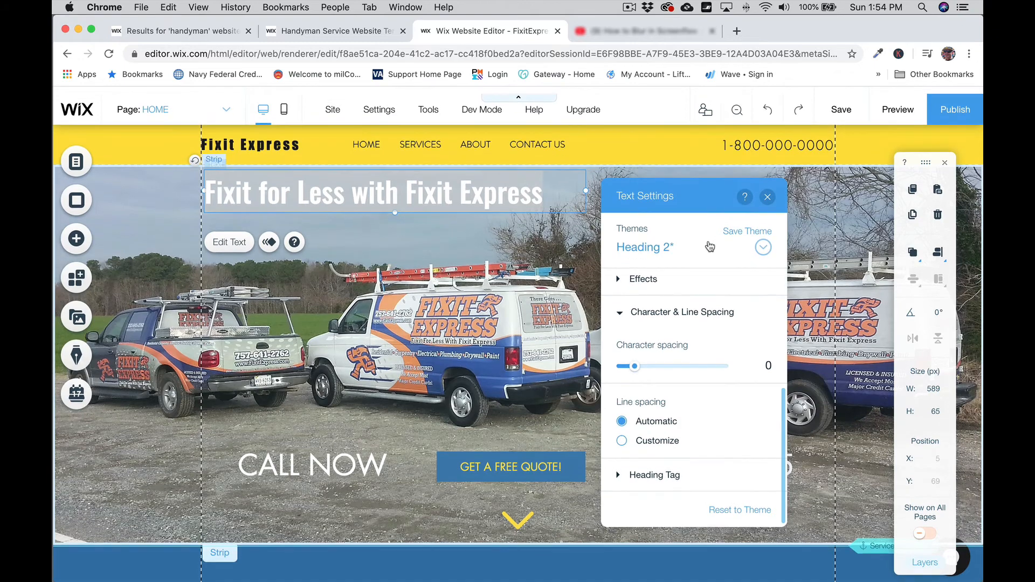
scroll(699, 274, up, 4)
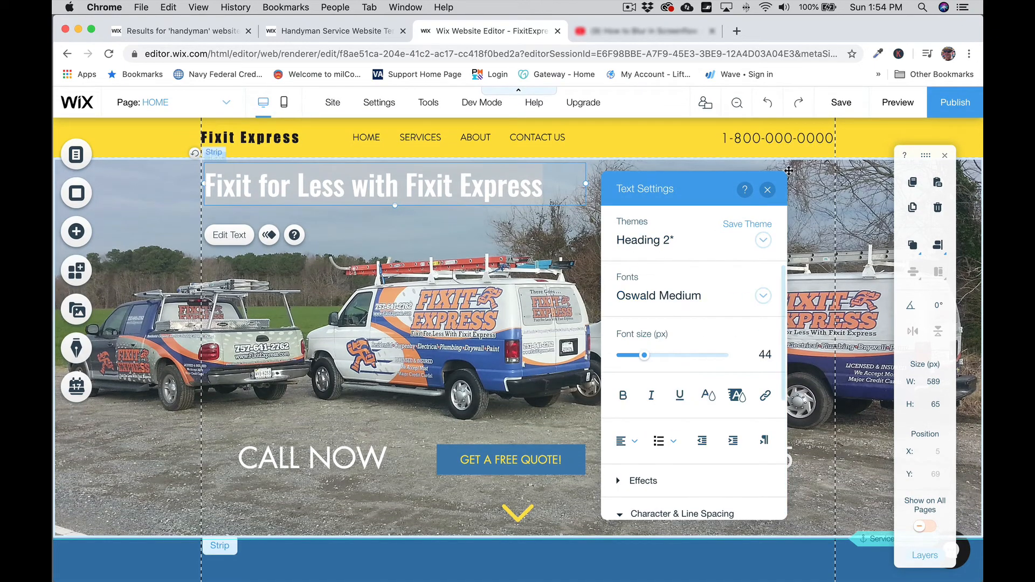
click(767, 189)
click(314, 461)
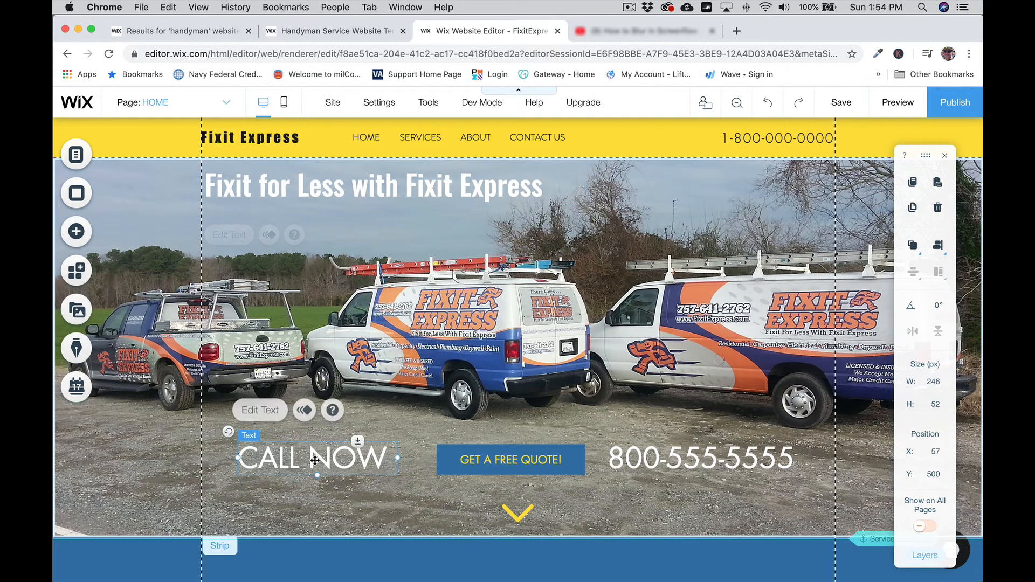
Step: Set the CALL NOW text to the Oswald Medium font
click(264, 413)
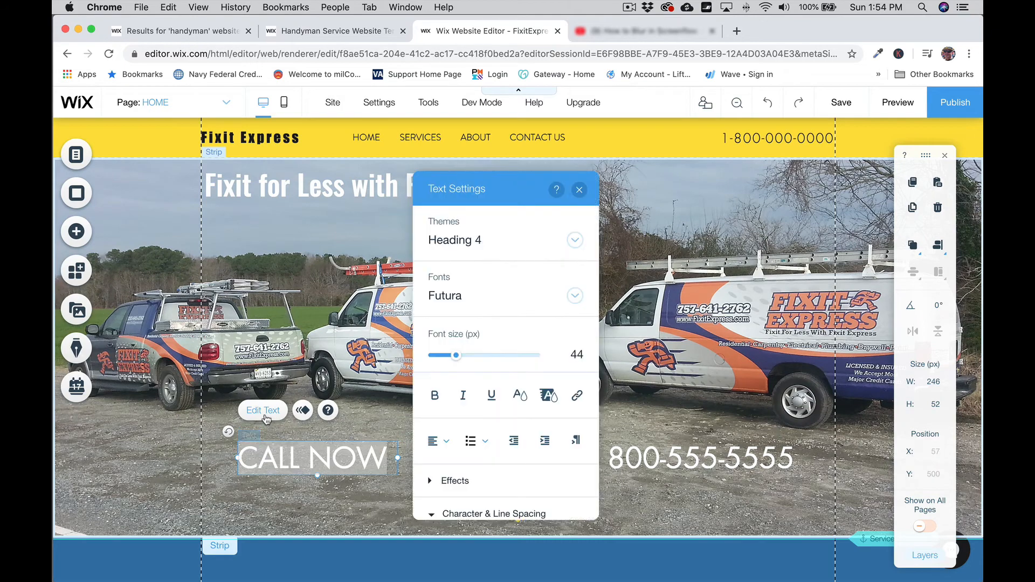
click(488, 295)
scroll(533, 432, down, 6)
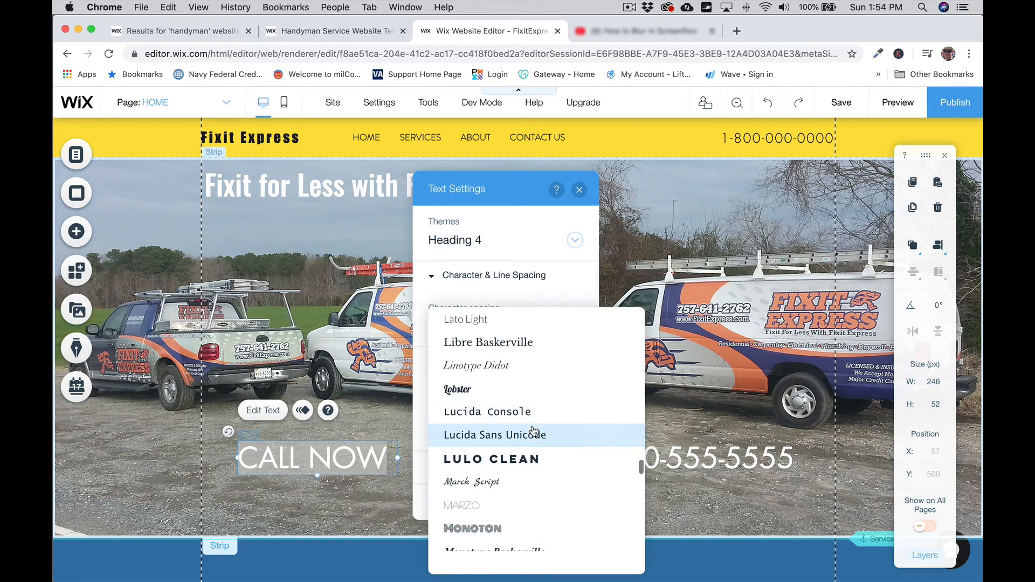
scroll(534, 431, down, 6)
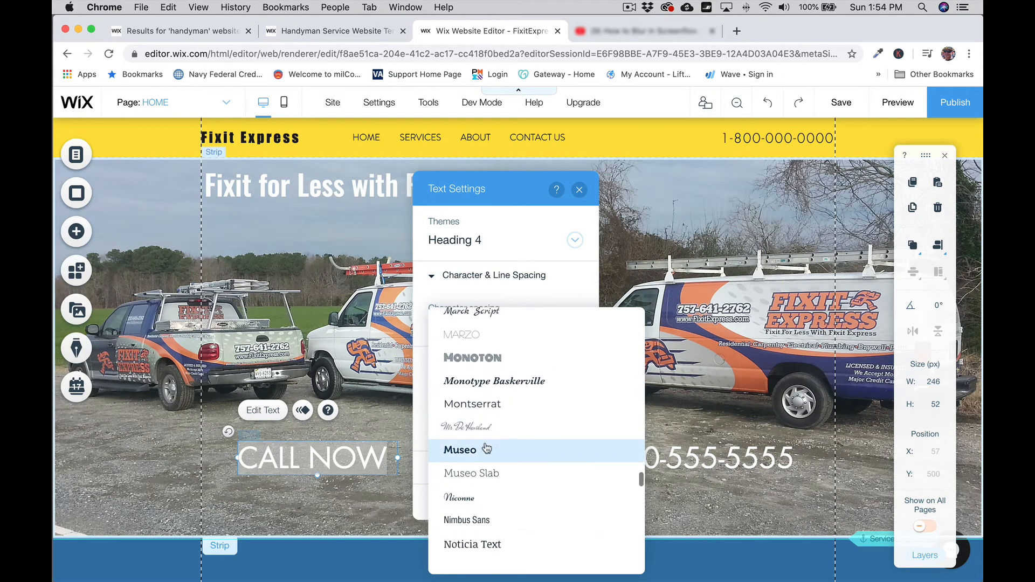
scroll(488, 447, down, 2)
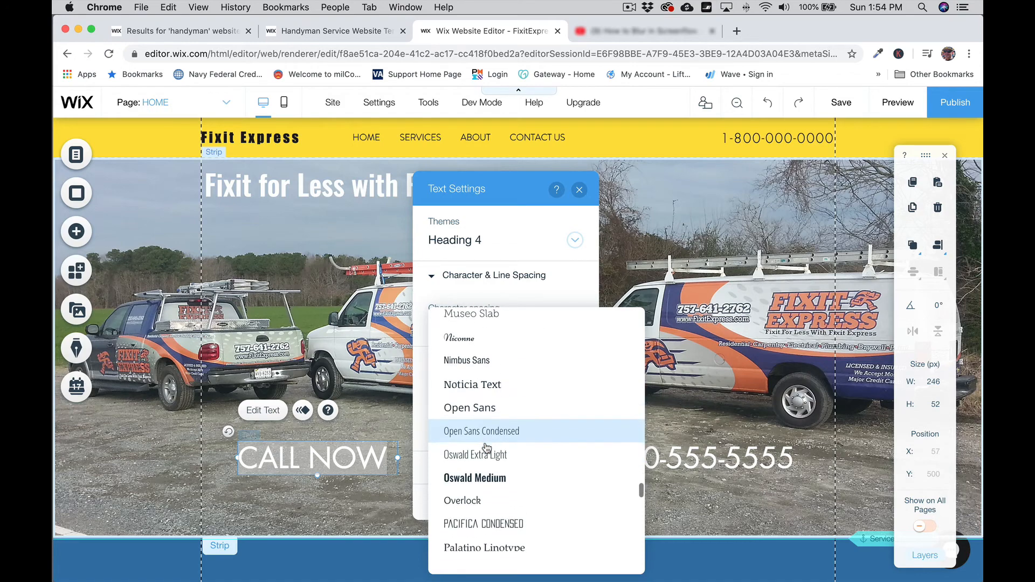
click(492, 478)
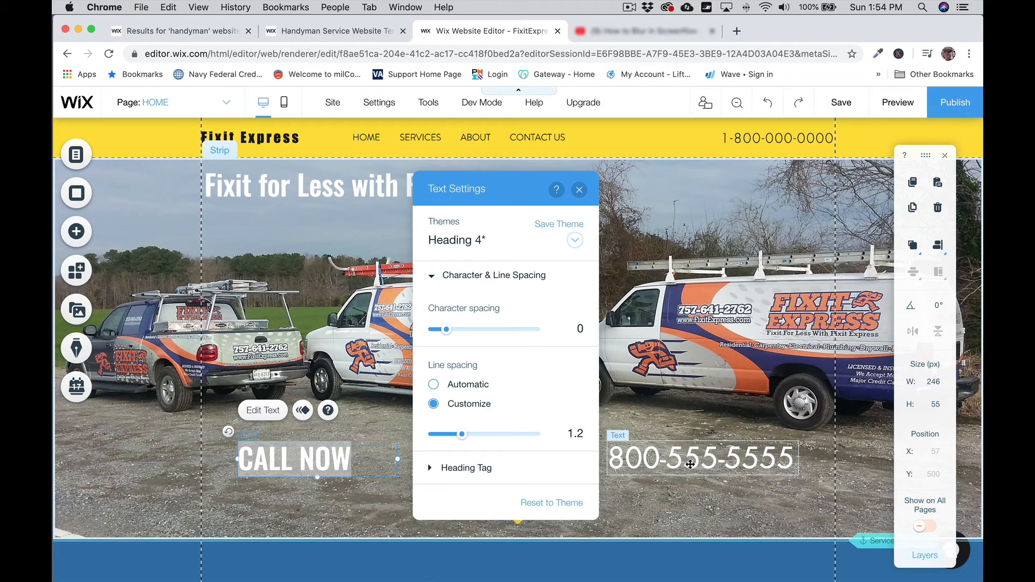
click(690, 463)
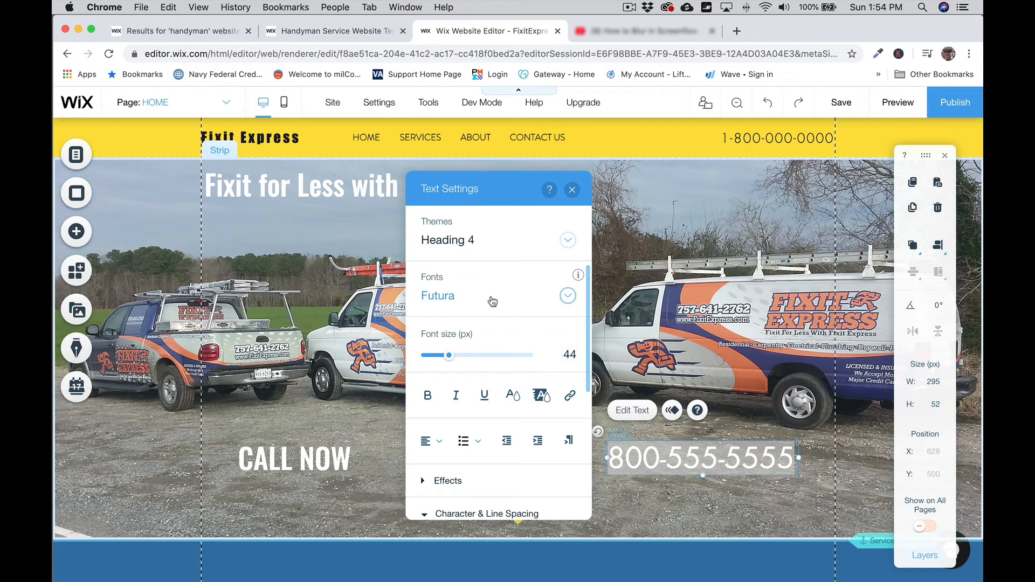
click(492, 301)
scroll(492, 453, down, 15)
scroll(495, 451, up, 3)
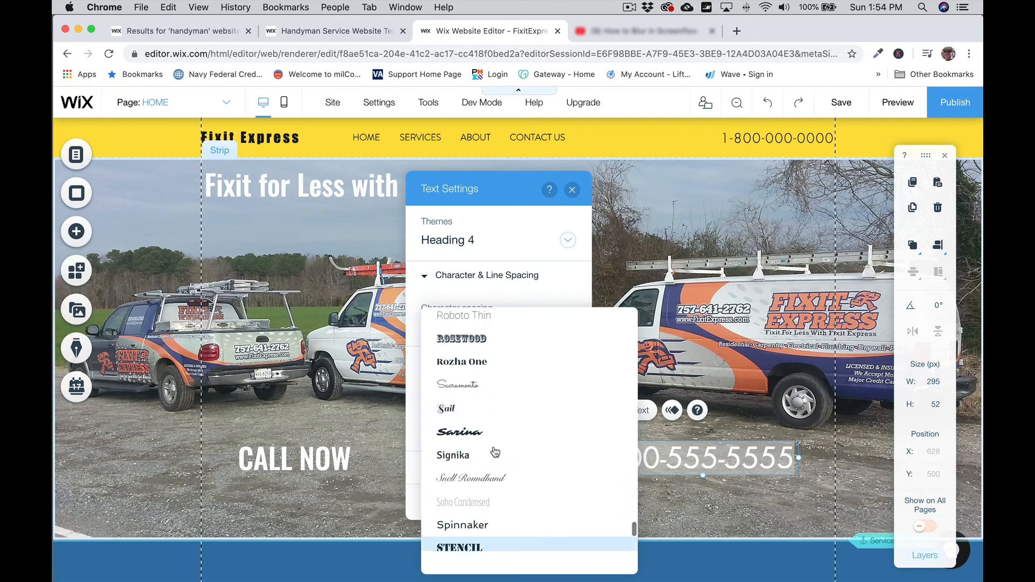
scroll(495, 452, up, 5)
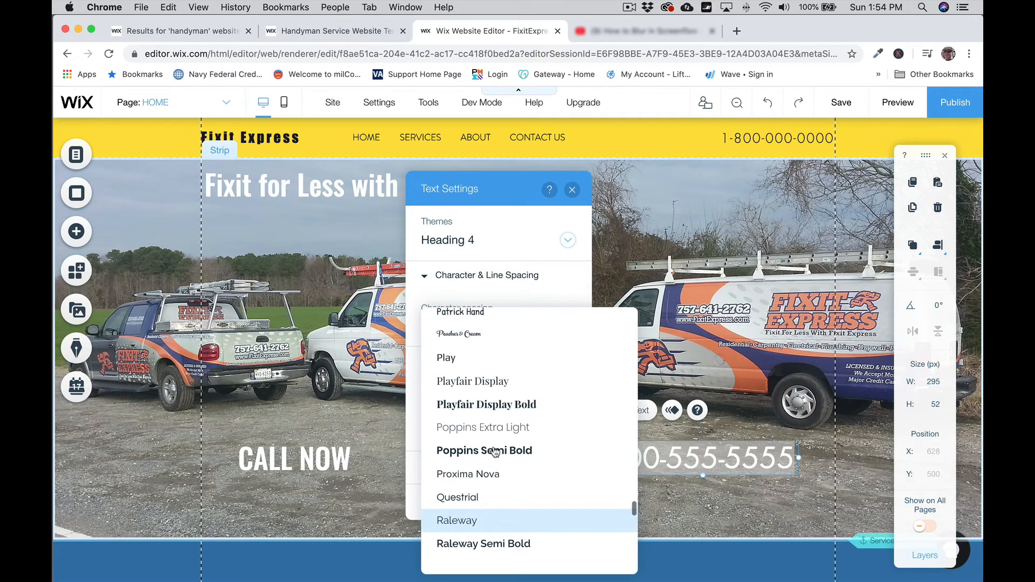
scroll(495, 453, up, 5)
click(491, 473)
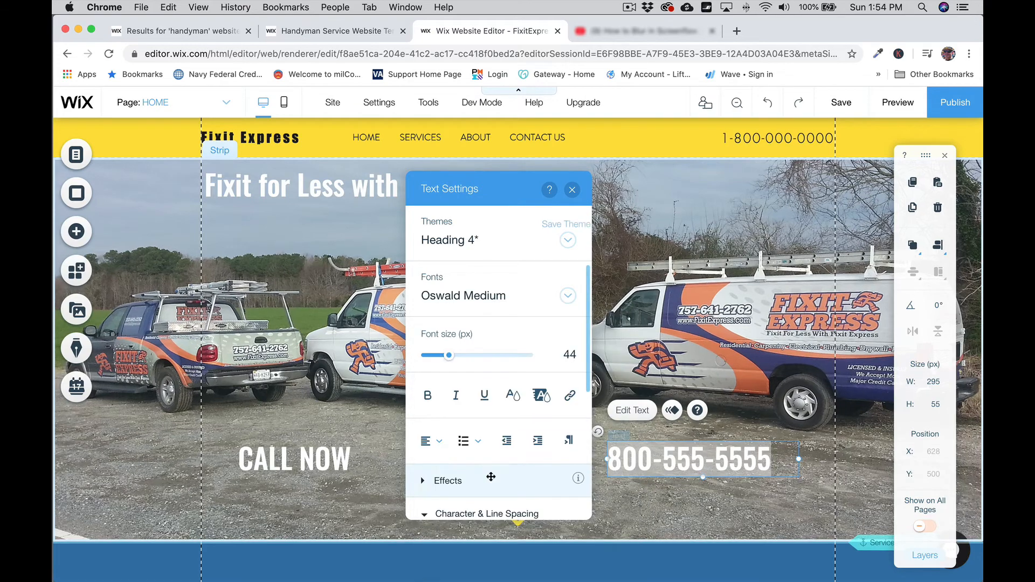
click(572, 189)
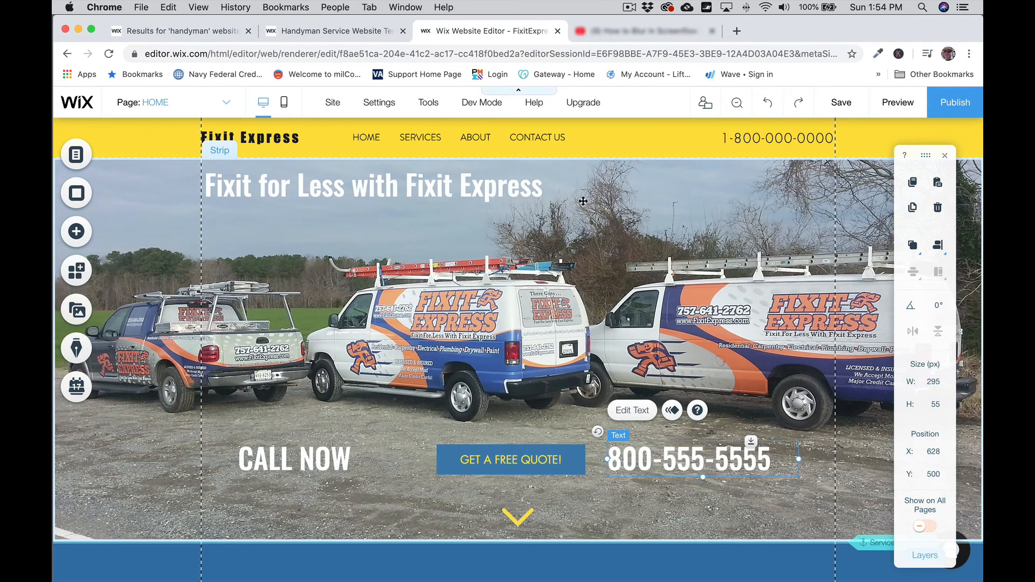
click(790, 507)
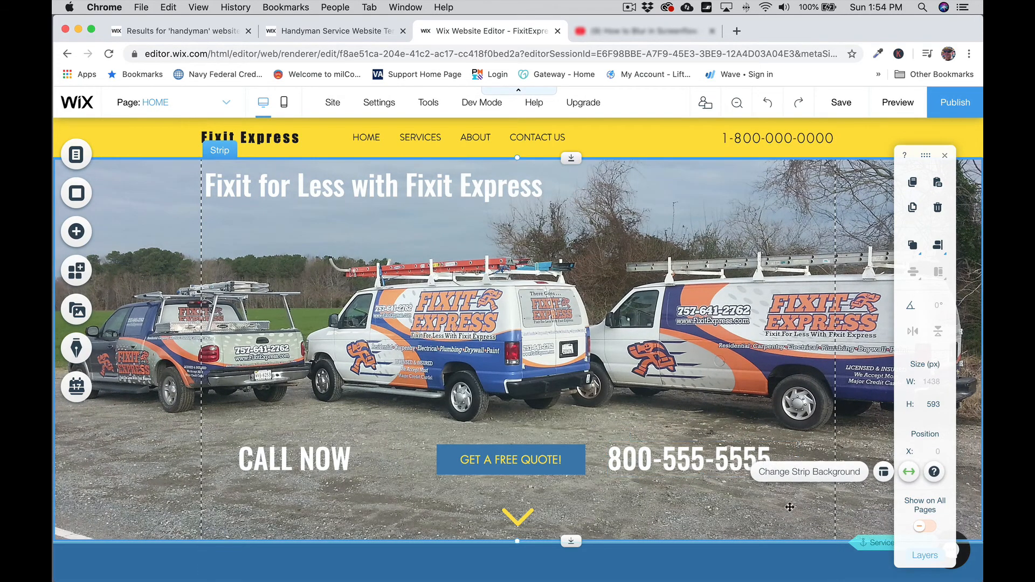
click(671, 459)
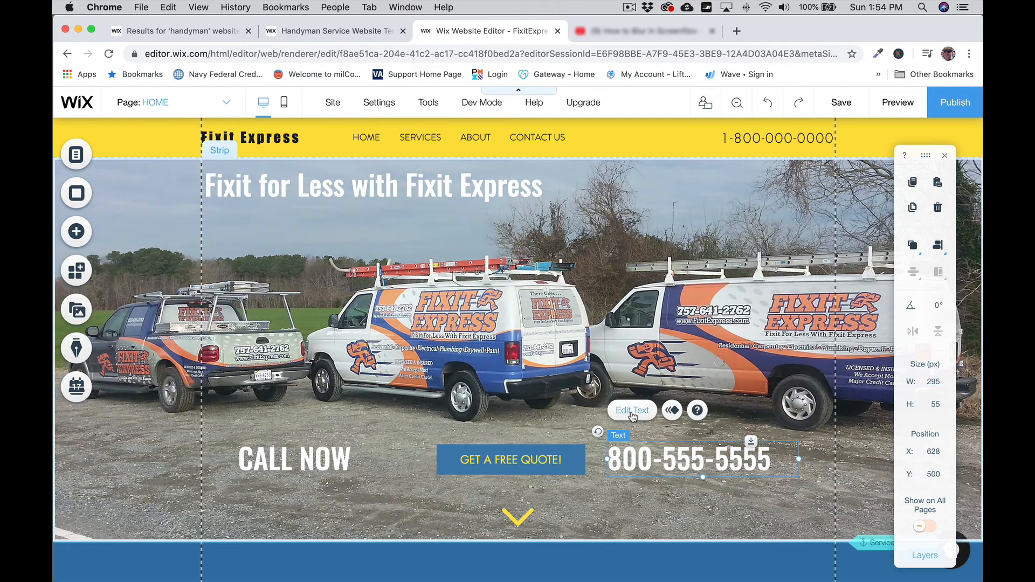
click(632, 413)
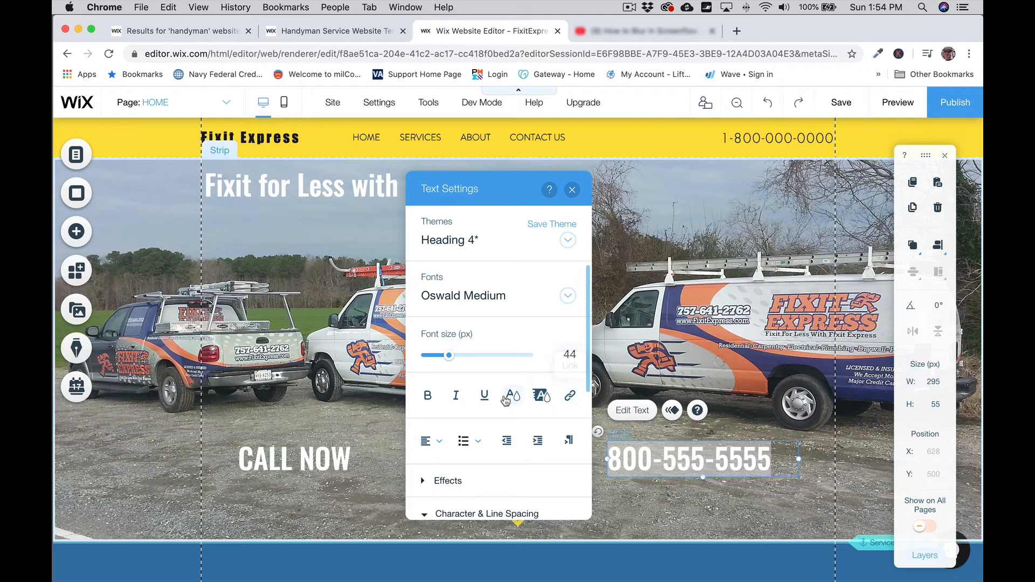
scroll(507, 396, down, 3)
click(470, 392)
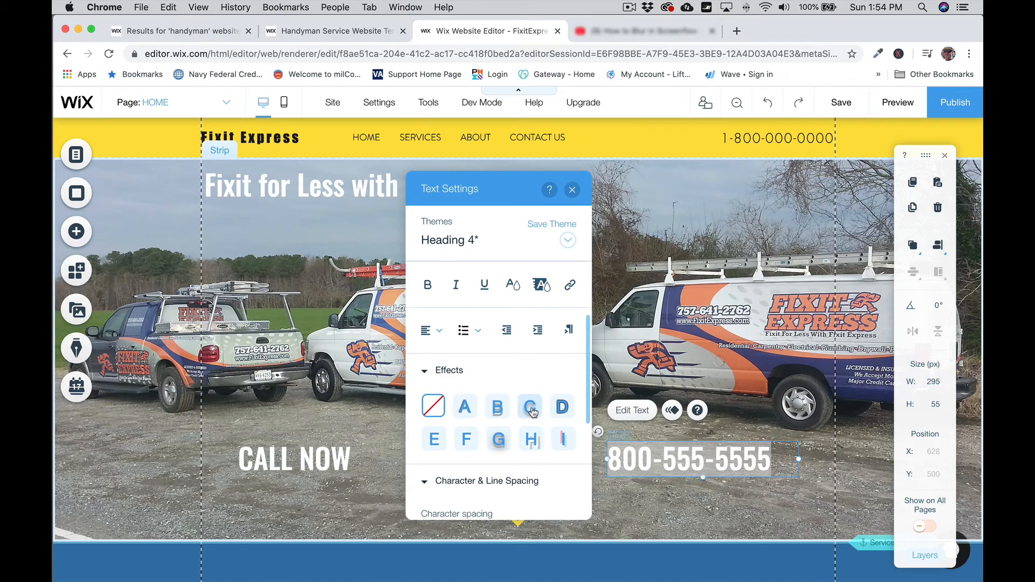
click(531, 408)
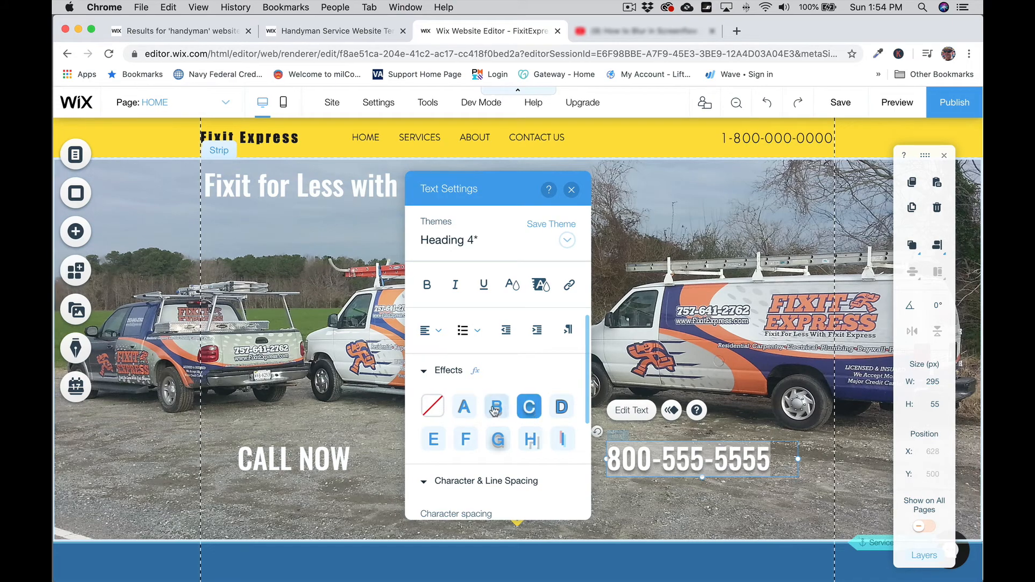
click(434, 408)
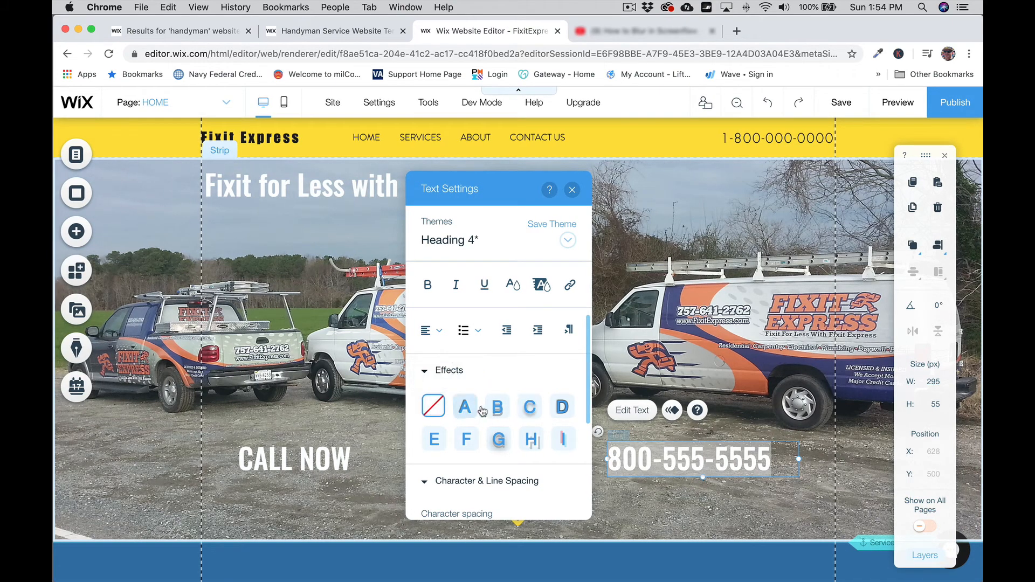
click(531, 408)
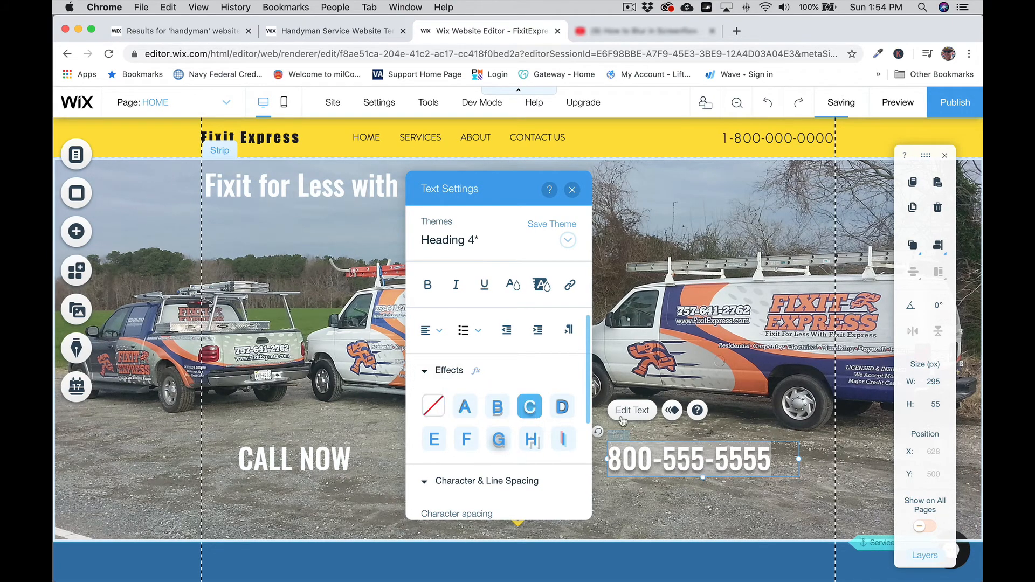
click(800, 427)
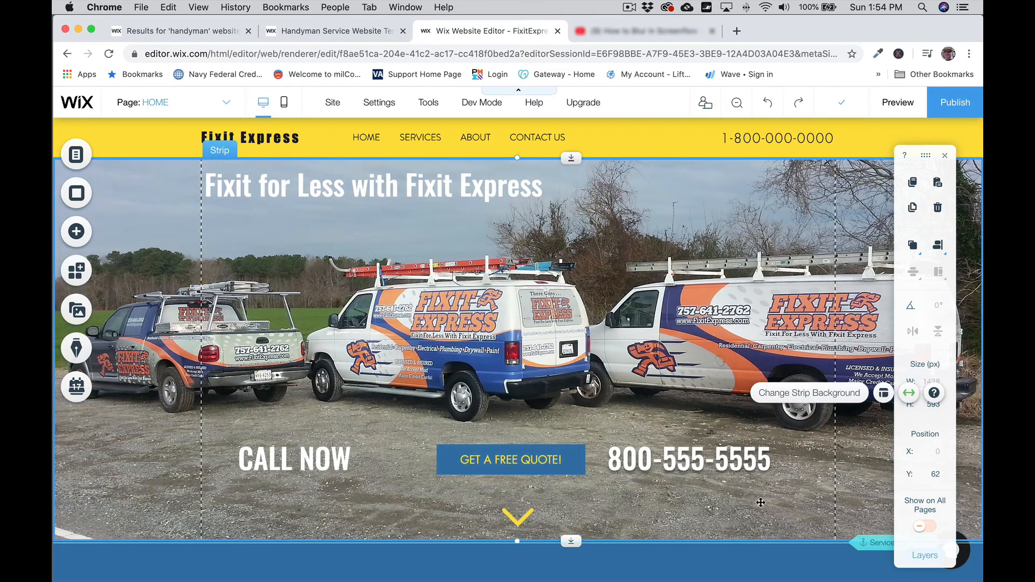
Step: Apply the same drop-shadow effect C to the CALL NOW text
click(302, 467)
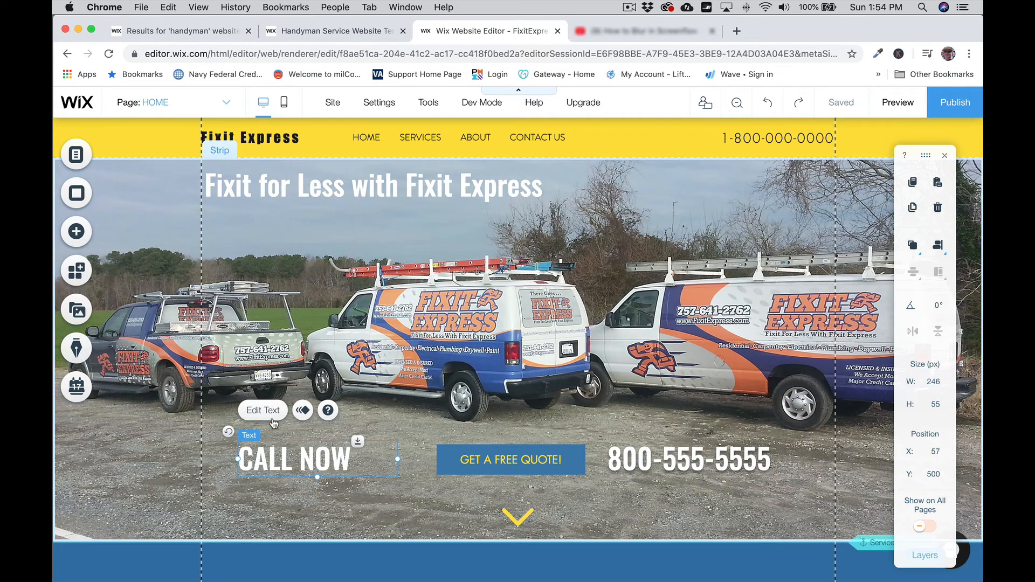
click(268, 417)
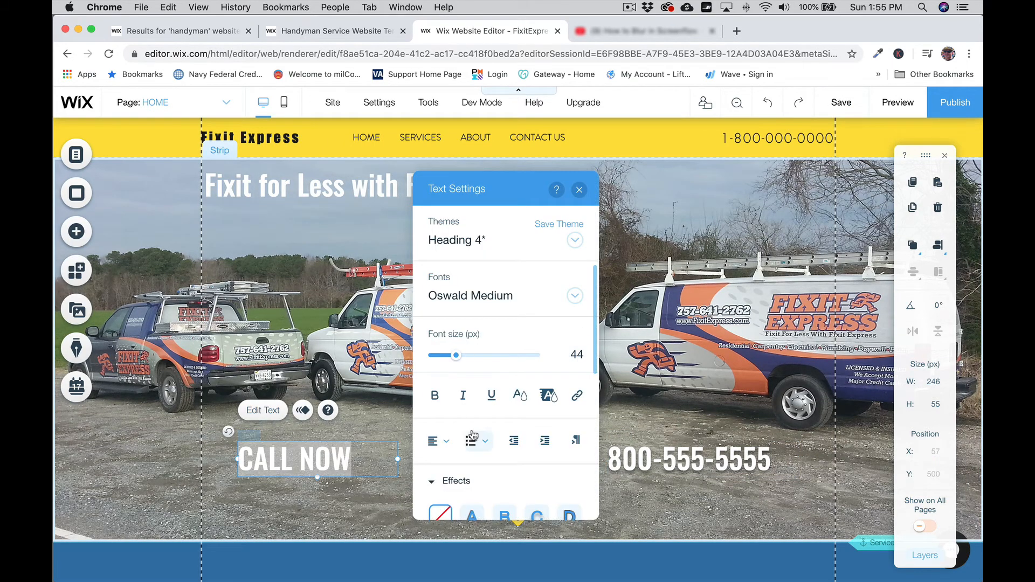
scroll(473, 436, down, 6)
scroll(485, 404, up, 3)
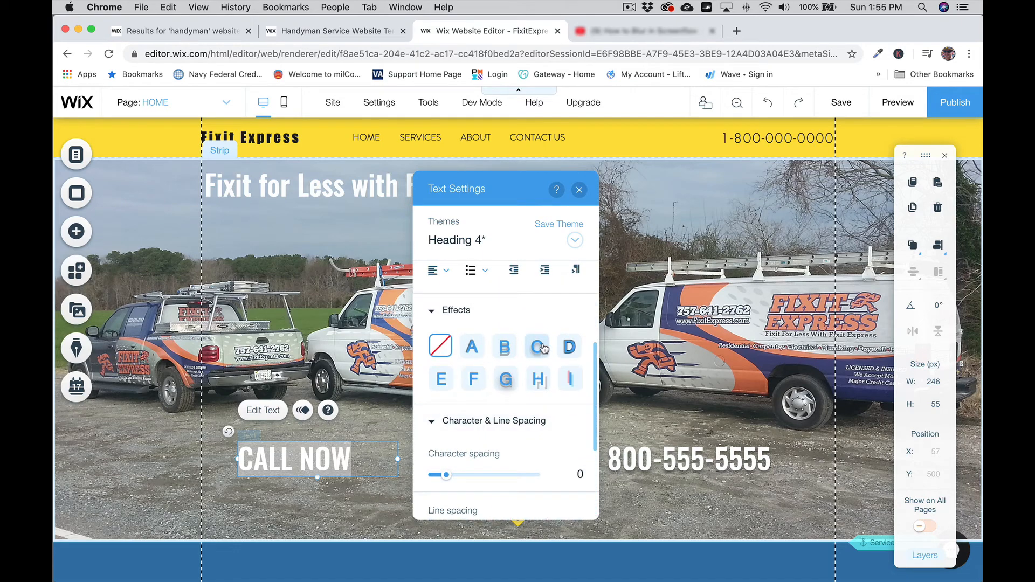
click(539, 348)
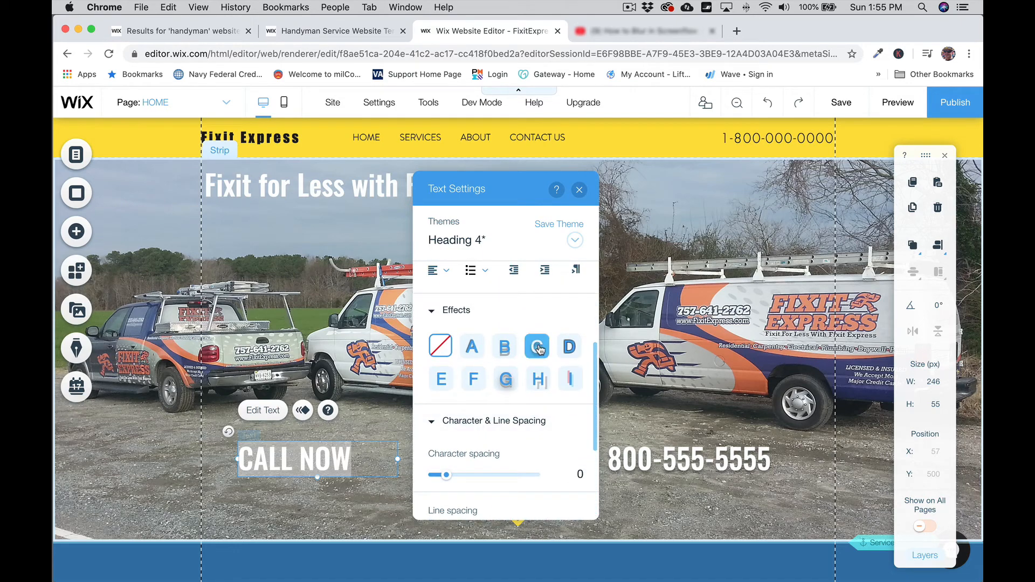
click(579, 189)
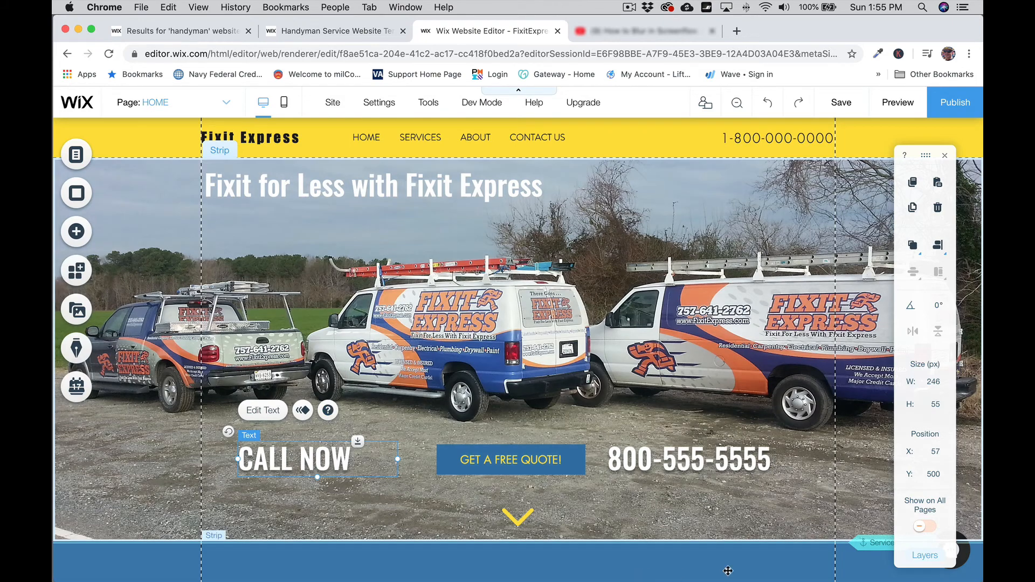
click(422, 207)
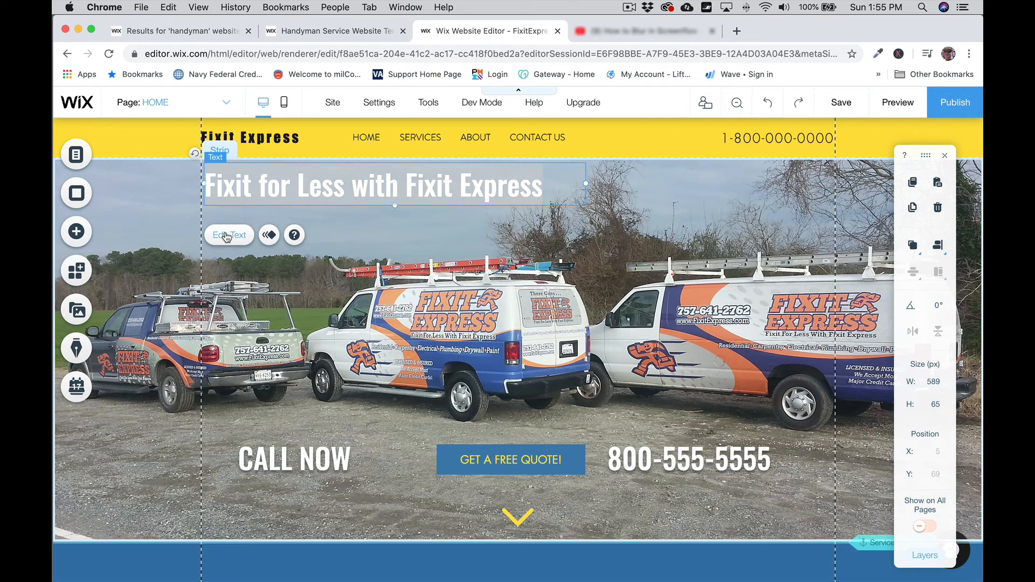
Step: Add drop-shadow effect C to the 'Fixit for Less with Fixit Express' title and close Text Settings
click(226, 237)
scroll(686, 292, down, 3)
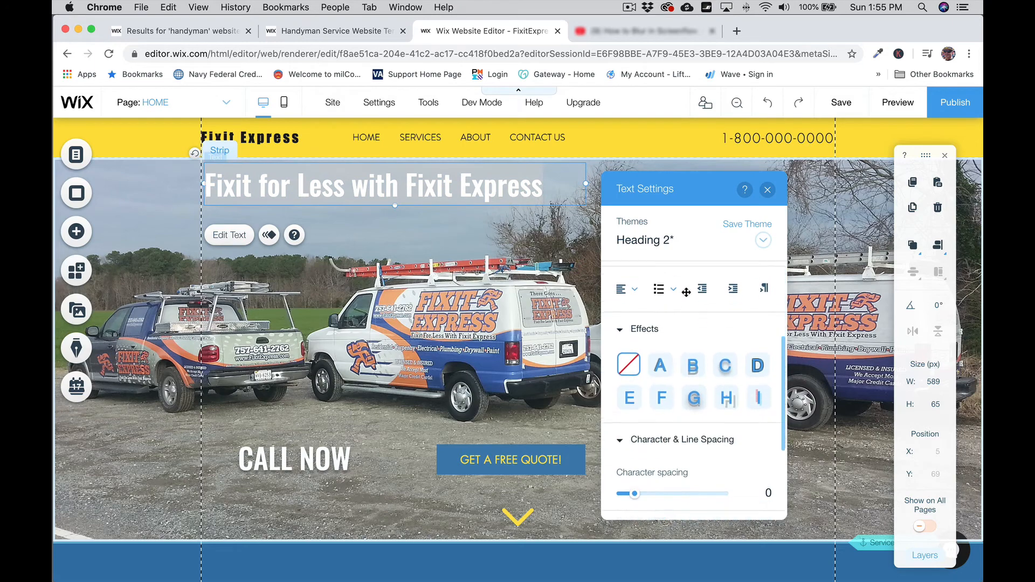
click(725, 355)
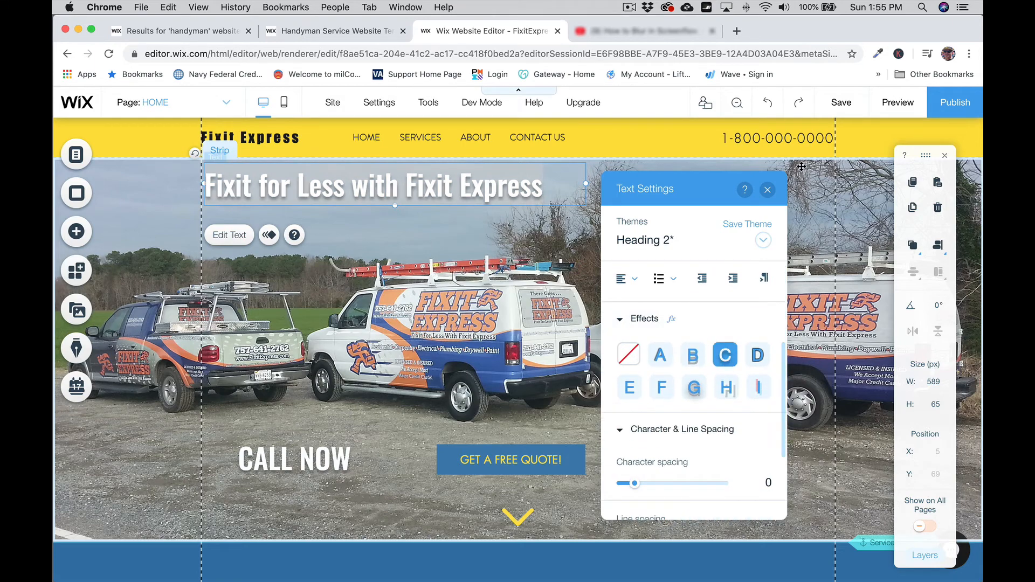
click(767, 189)
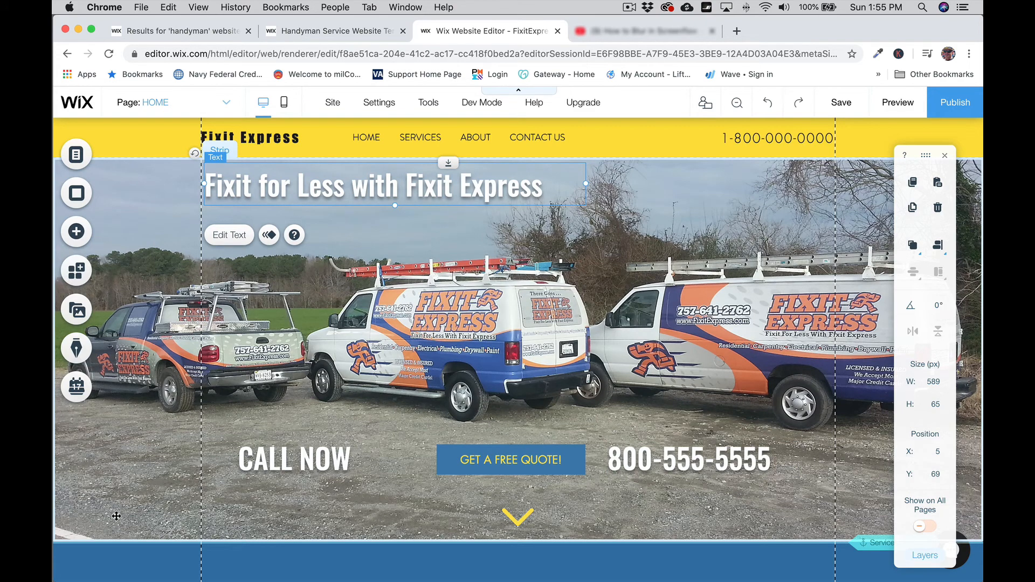
scroll(111, 574, down, 1)
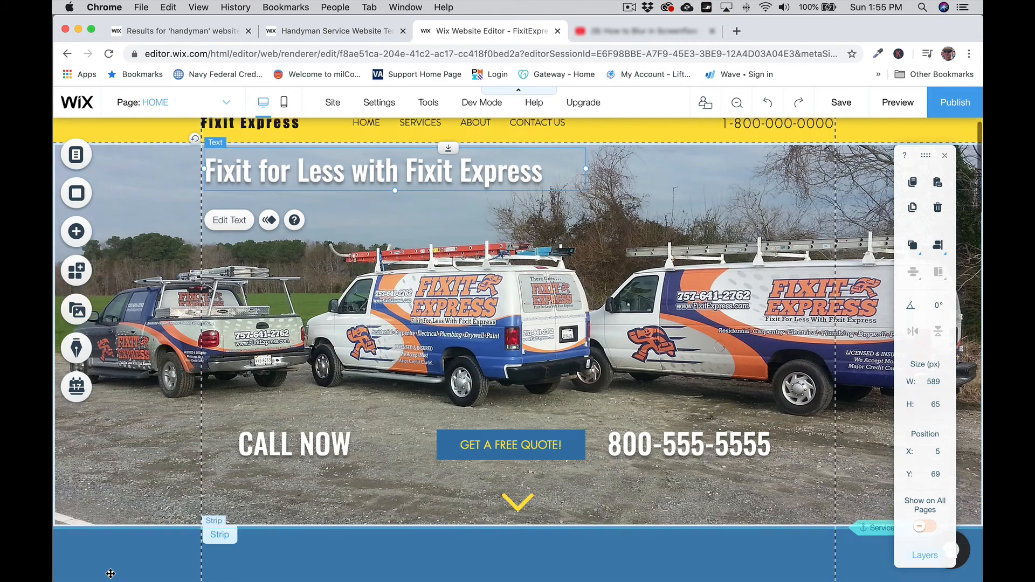
scroll(110, 574, up, 1)
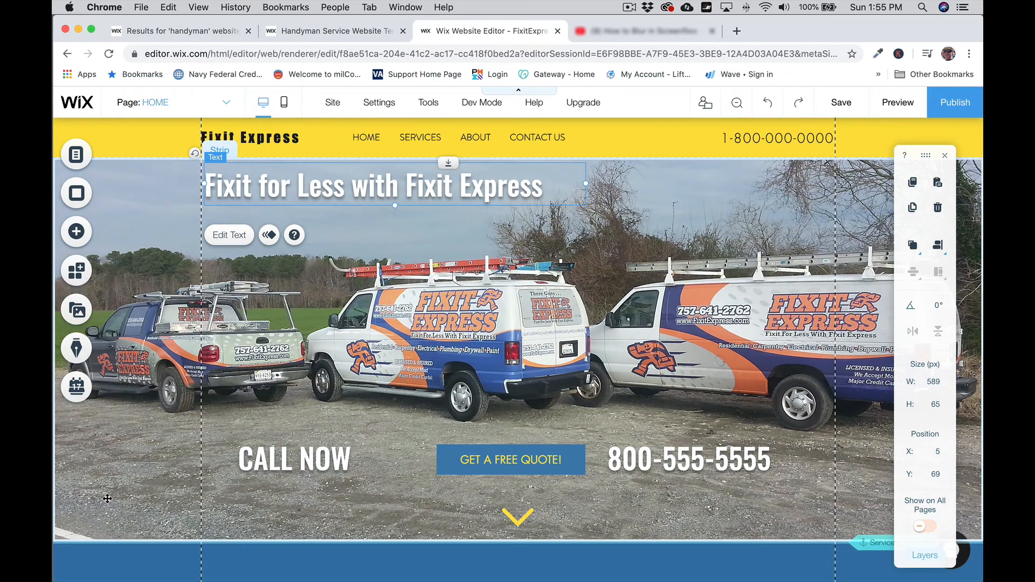
scroll(124, 452, down, 7)
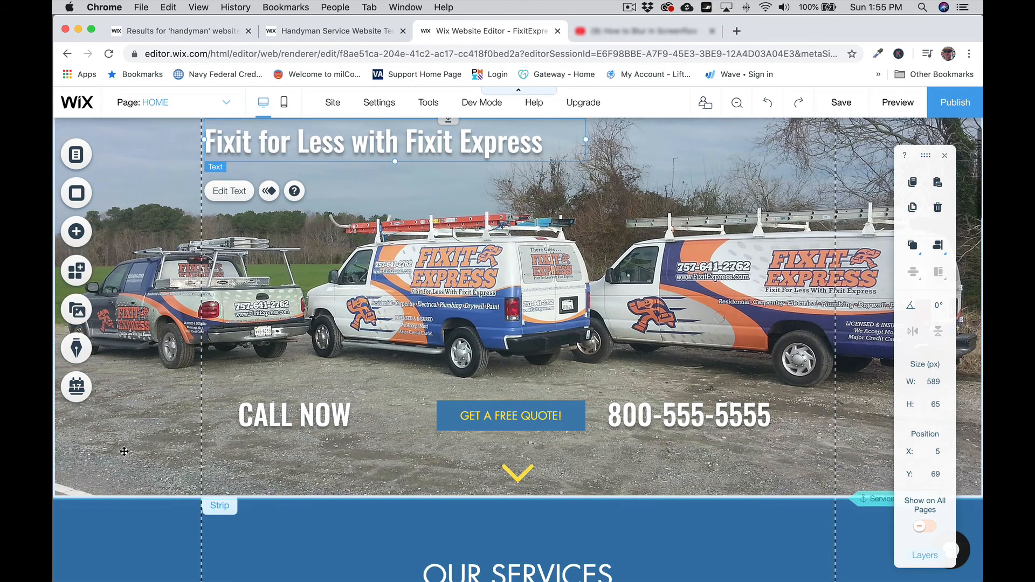
scroll(124, 452, down, 3)
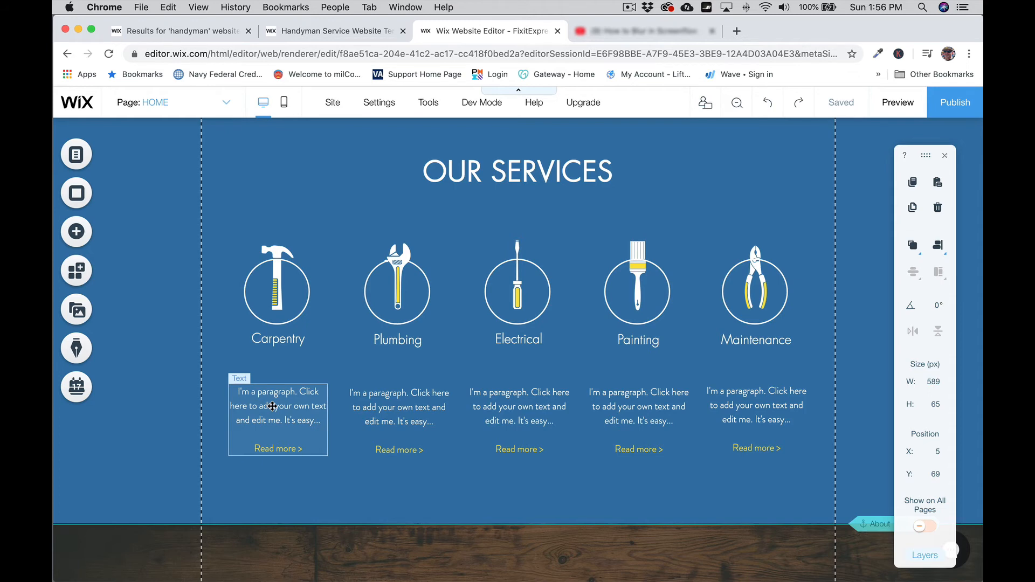
scroll(272, 406, down, 10)
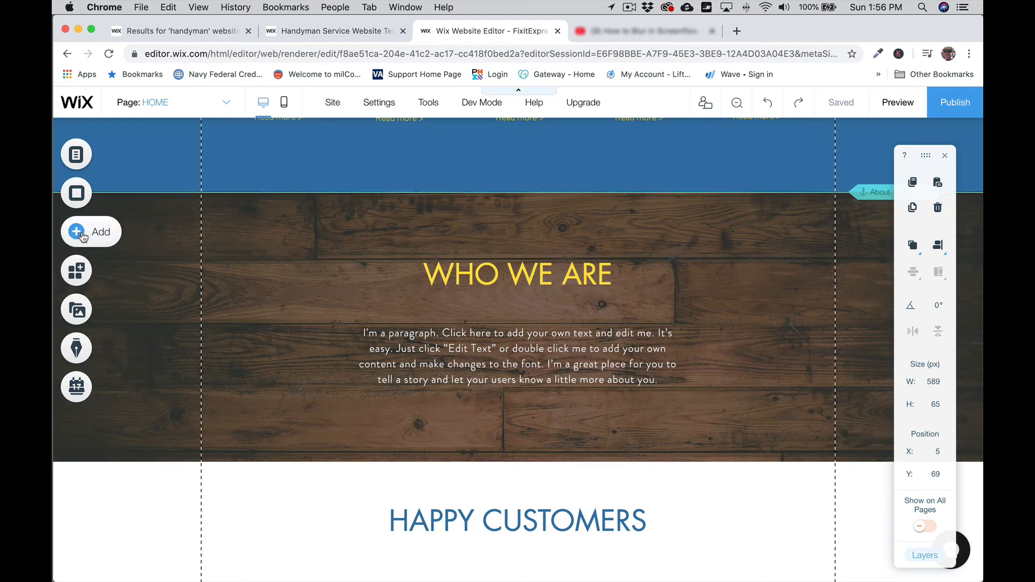
Step: Upload the owner's portrait photo from the computer through Add > Image > My Image Uploads
click(92, 236)
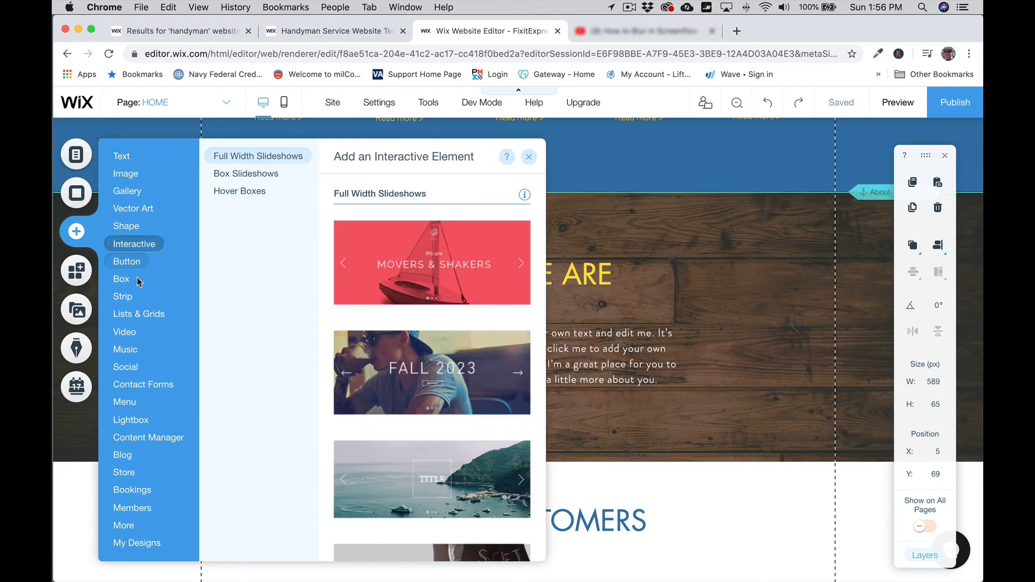
mouse_move(138, 283)
mouse_move(135, 176)
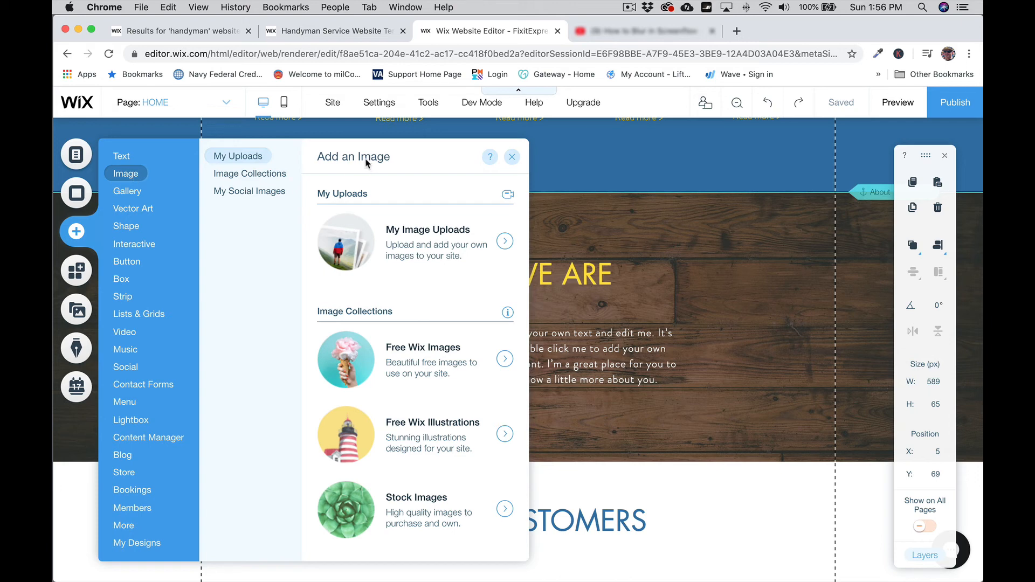
click(414, 240)
click(171, 173)
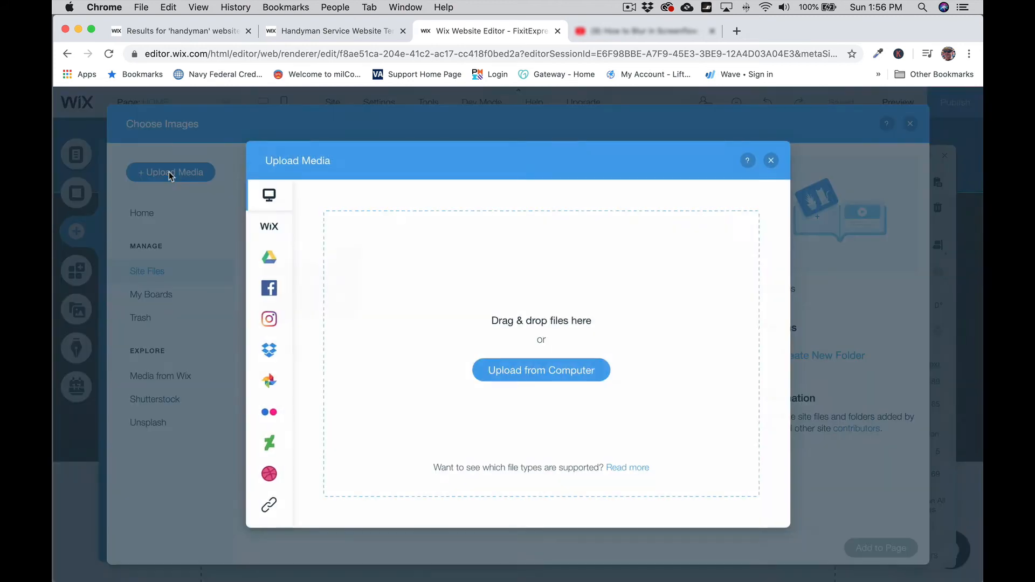
click(542, 372)
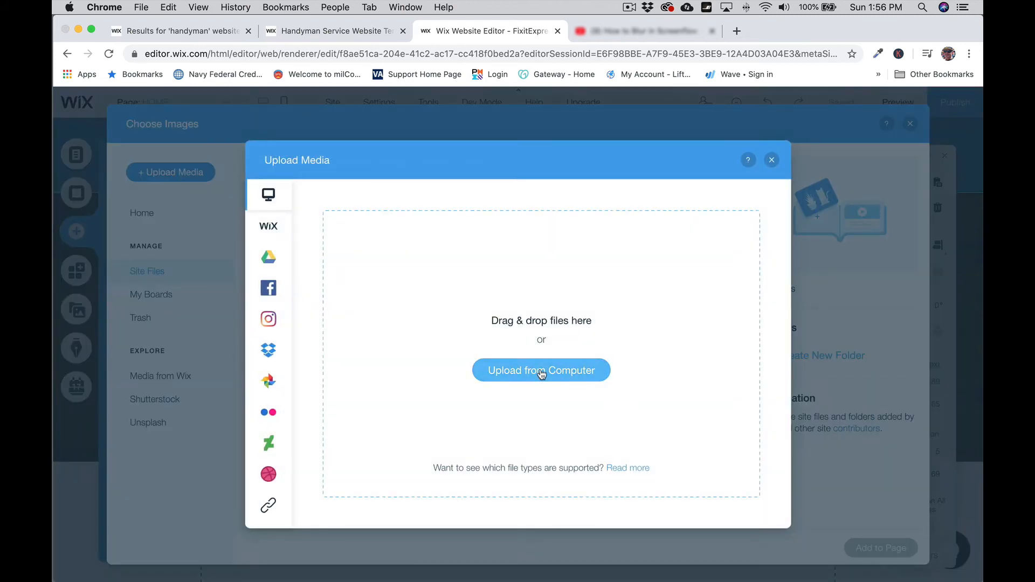
click(250, 230)
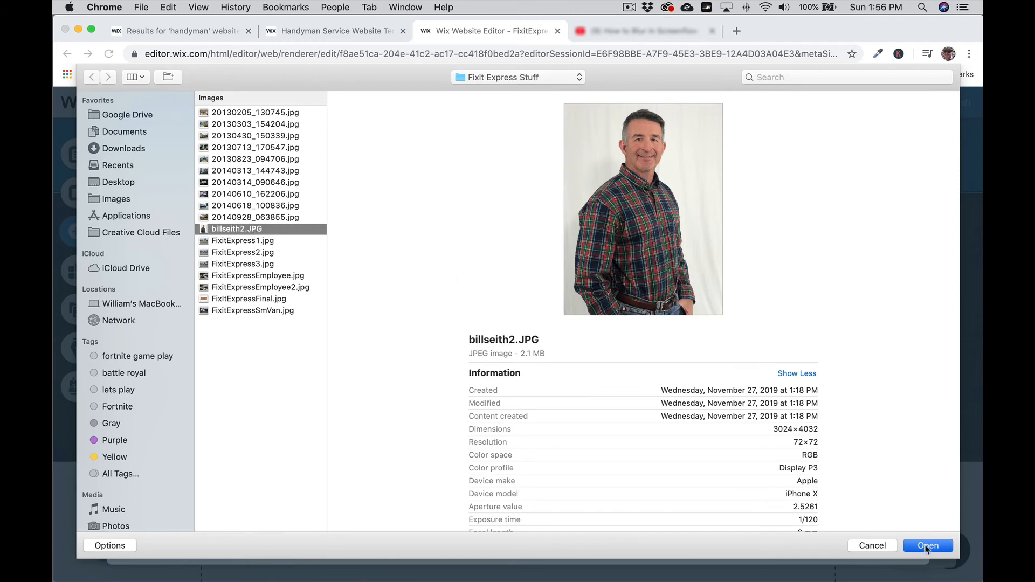
click(928, 546)
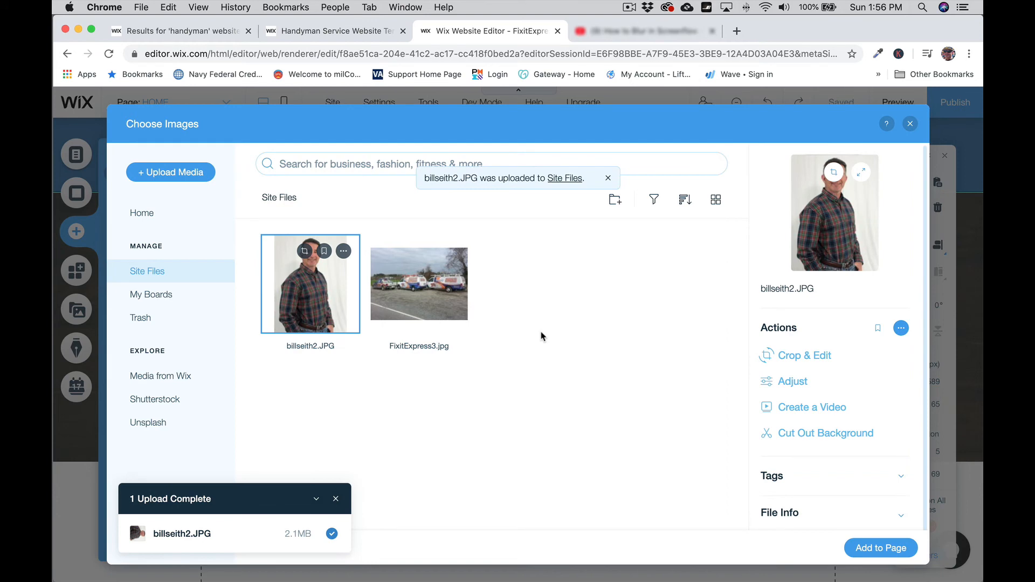
Step: Add the uploaded photo to the page, resize it to 242 × 322, and set it beside the WHO WE ARE heading
click(879, 552)
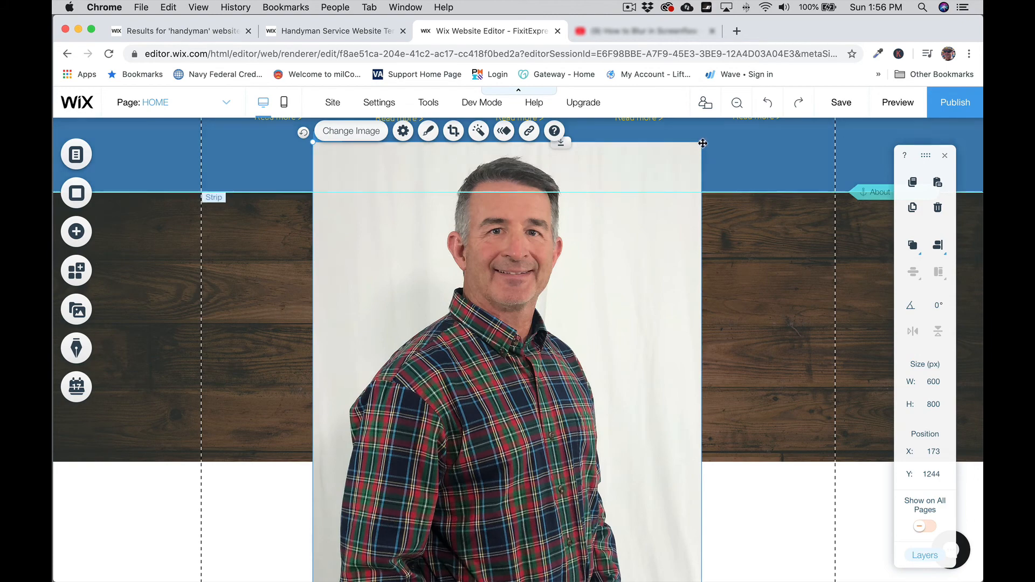
drag(703, 143, 457, 444)
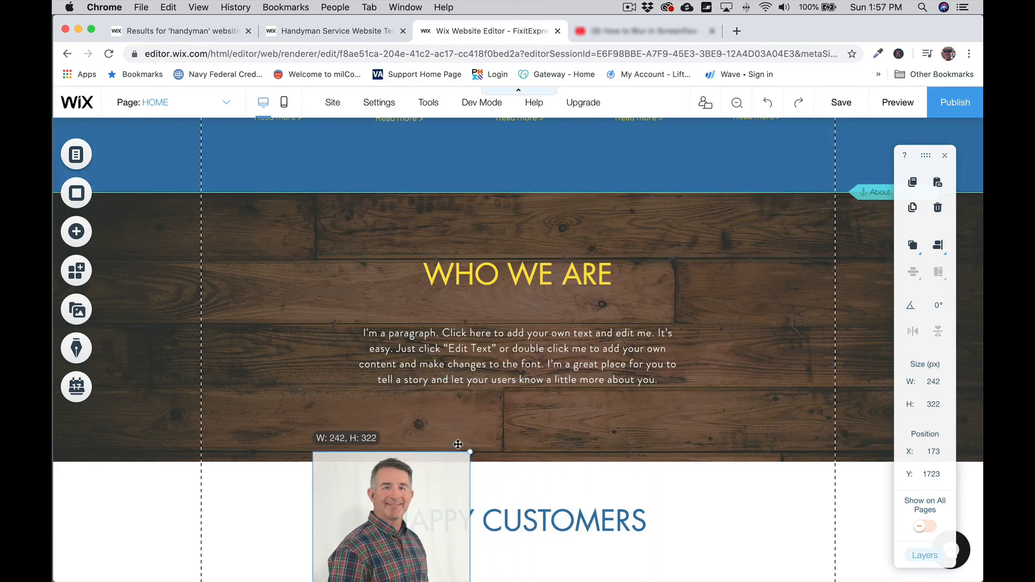
drag(426, 500, 362, 270)
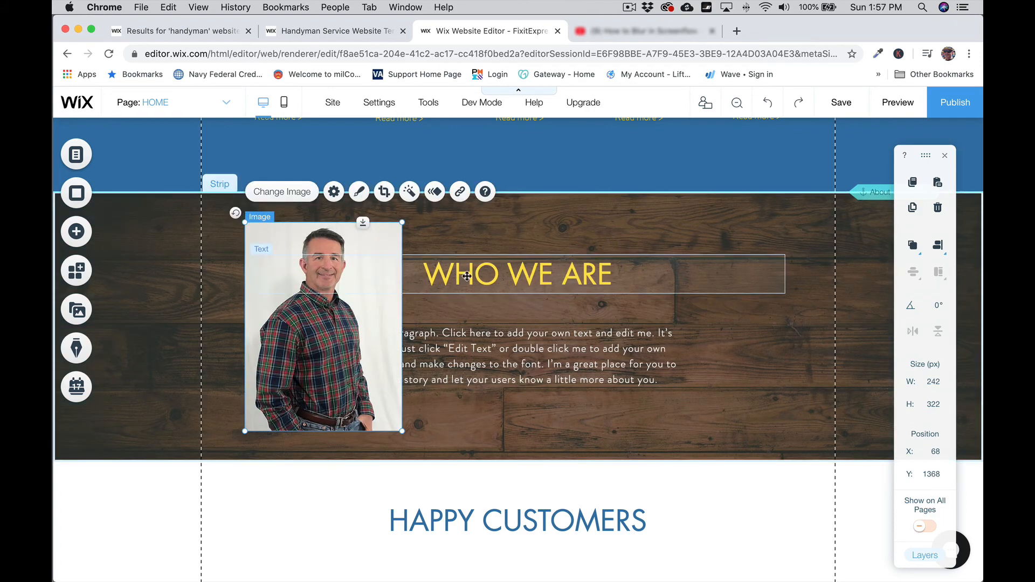
Step: Shift the WHO WE ARE heading and its paragraph together to the right
click(467, 276)
shift+click(487, 339)
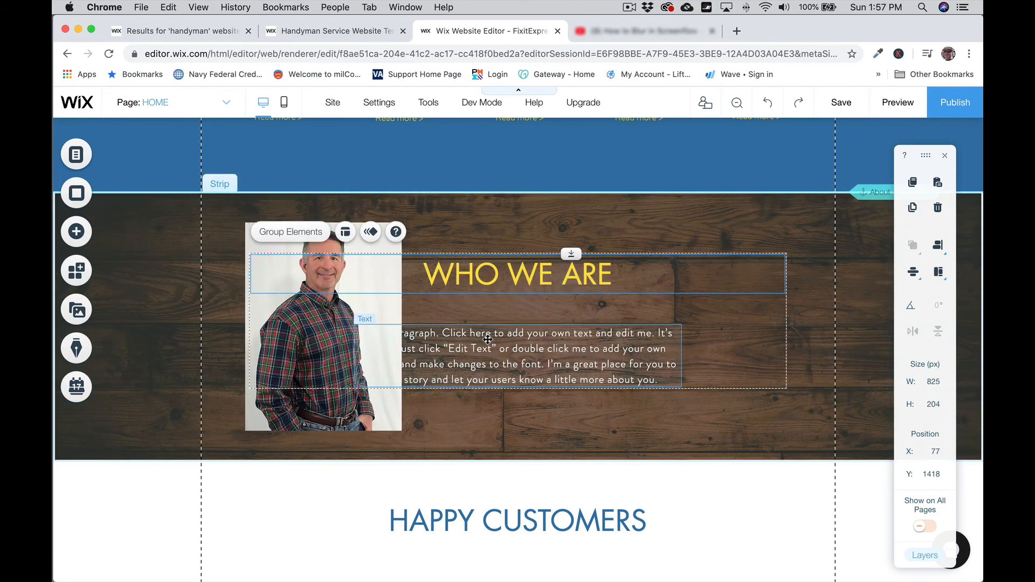
drag(488, 339, 565, 341)
click(575, 323)
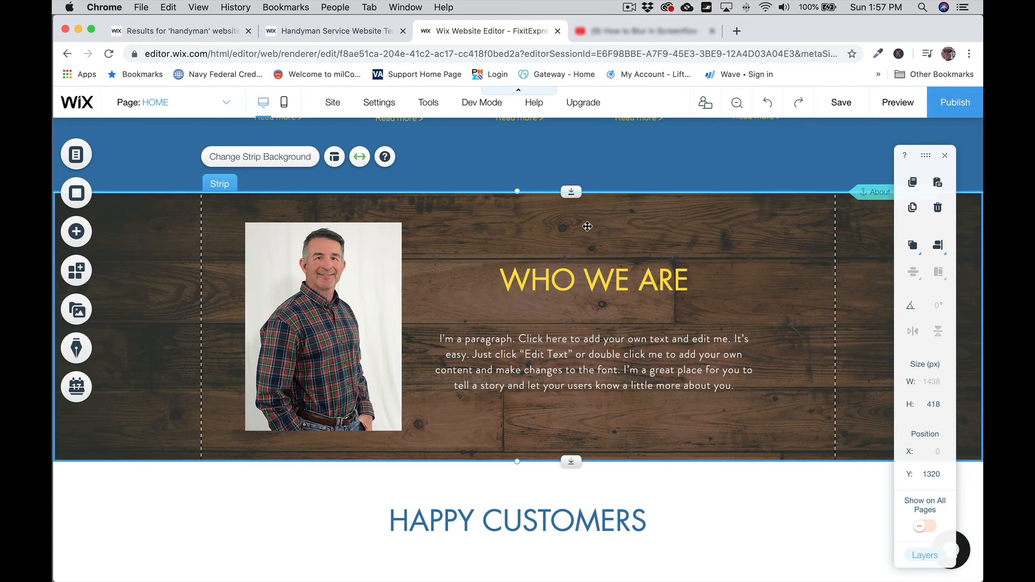
Step: Replace the WHO WE ARE heading text with 'About Fixit Express'
double_click(583, 279)
click(583, 280)
drag(583, 280, 622, 279)
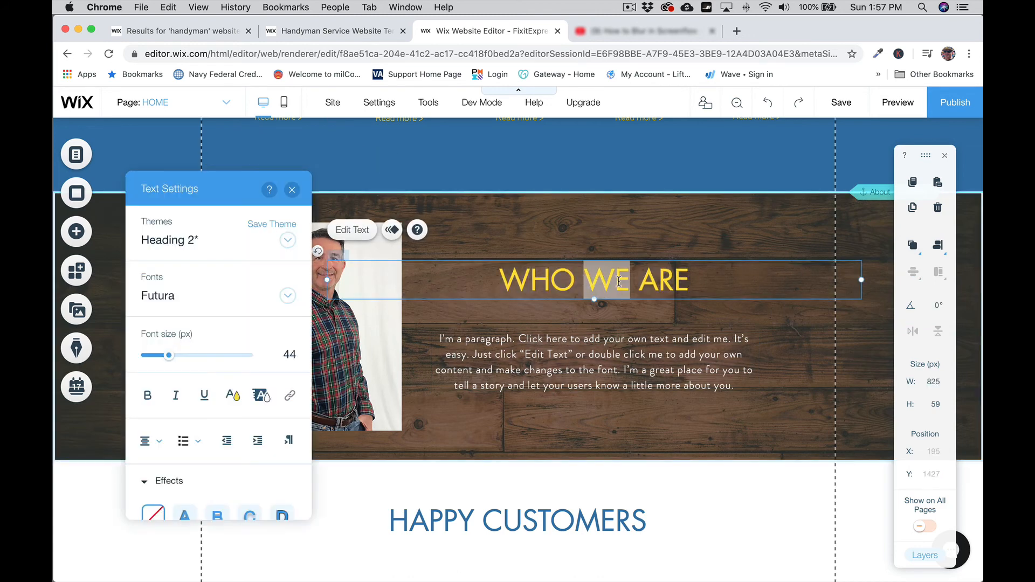
text(I)
key(Right)
key(Right)
key(Right)
key(Right)
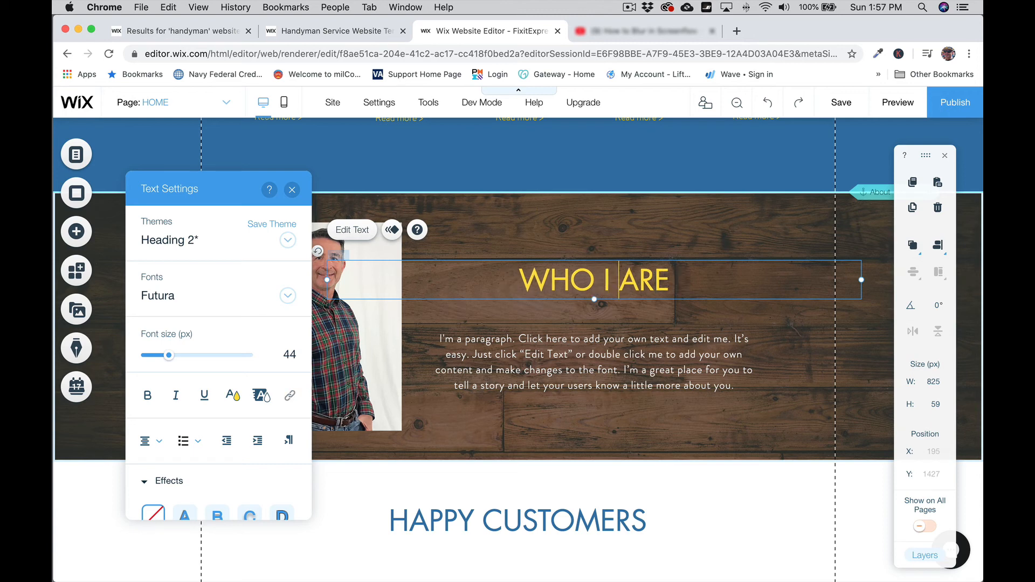
key(BackSpace)
key(BackSpace)
key(BackSpace)
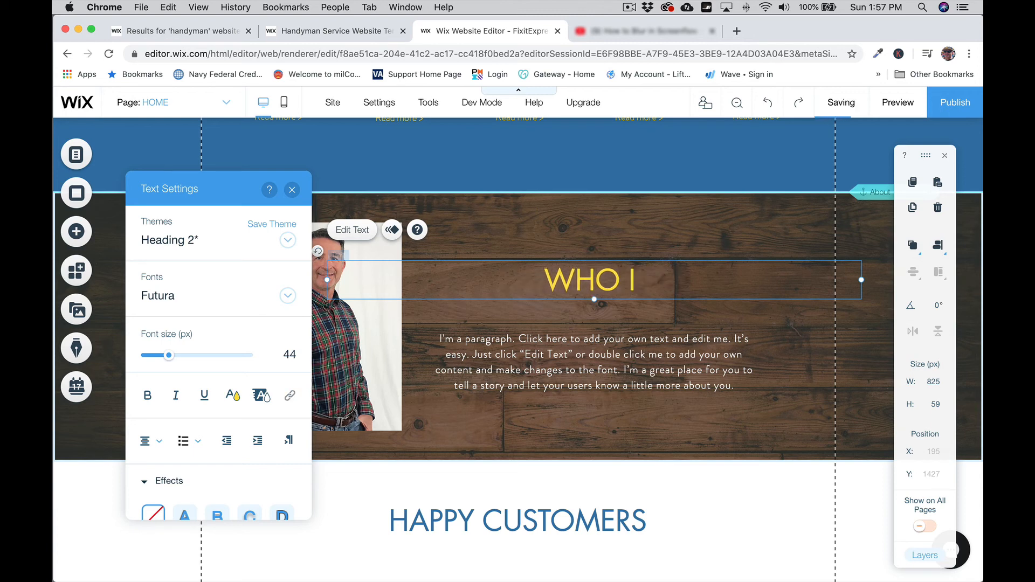
text(Am)
key(BackSpace)
key(BackSpace)
key(BackSpace)
key(BackSpace)
key(BackSpace)
key(BackSpace)
key(BackSpace)
key(BackSpace)
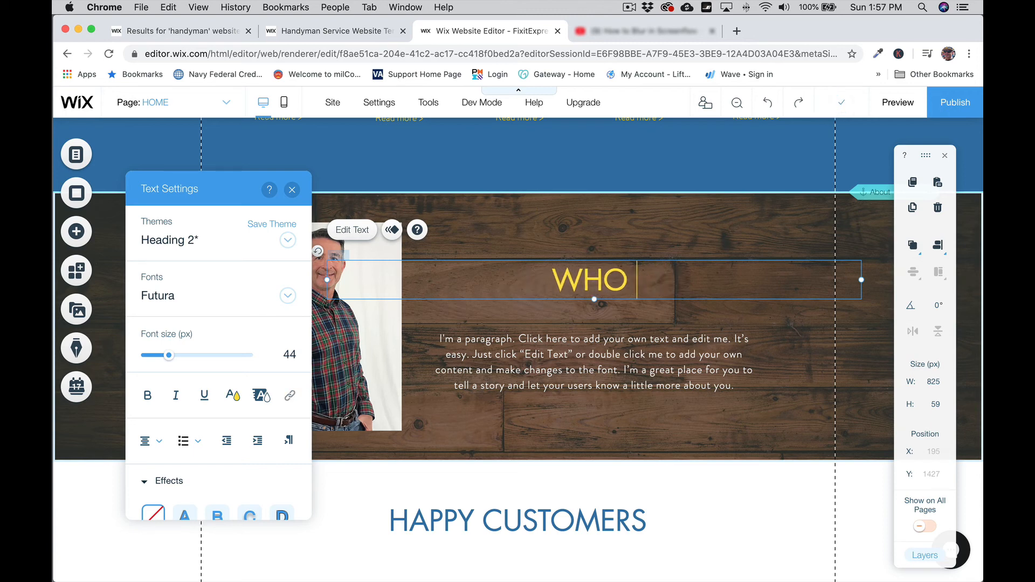
text(Abou)
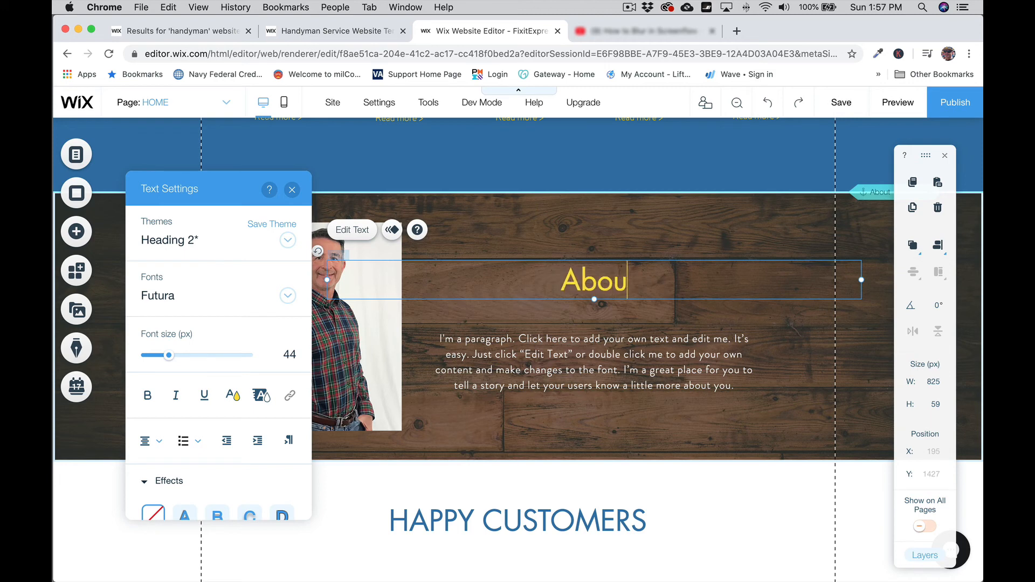
text(t Fixit Express)
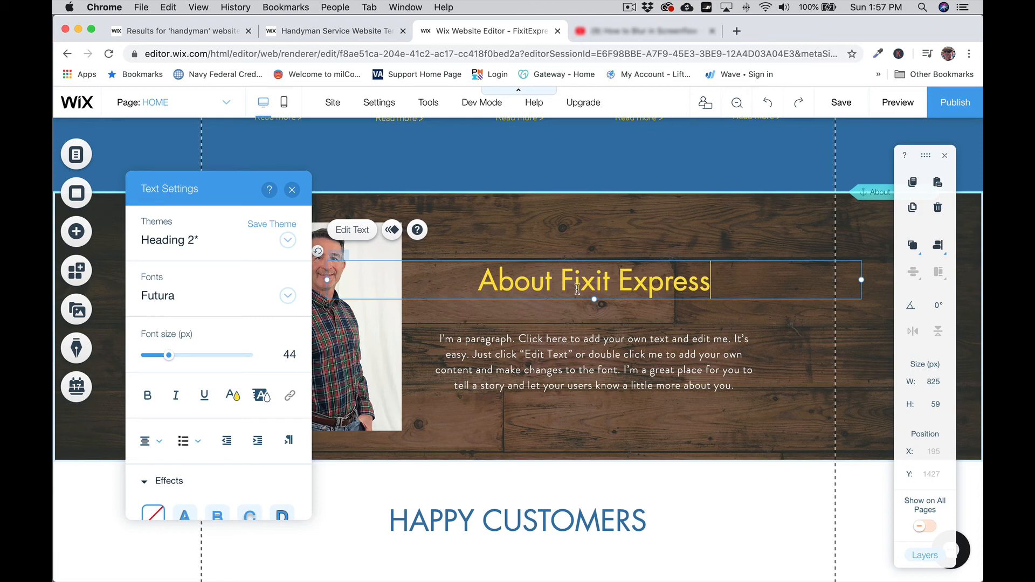
click(295, 192)
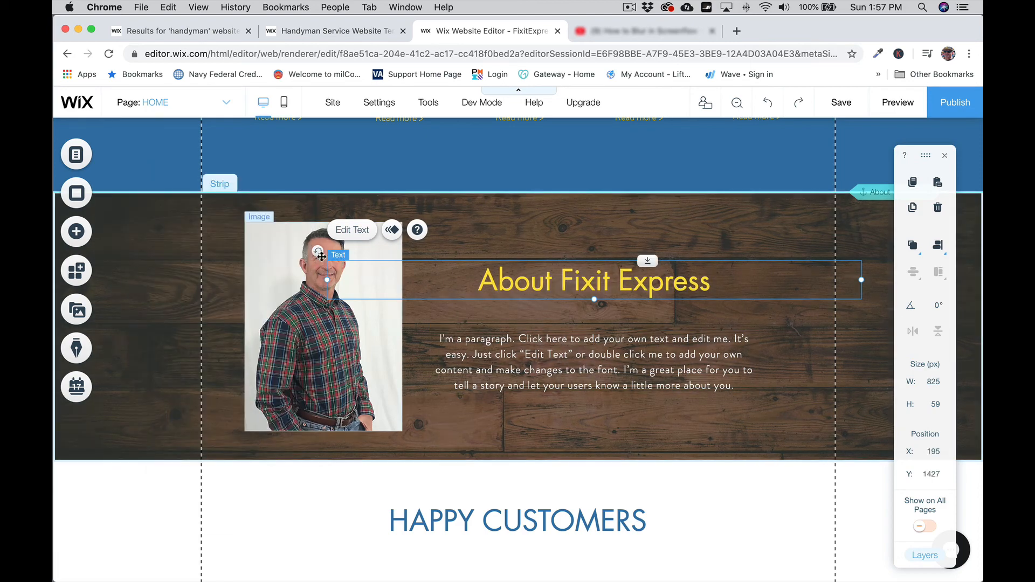
Step: Narrow the About Fixit Express heading and align it above the paragraph beside the photo
drag(327, 279, 600, 283)
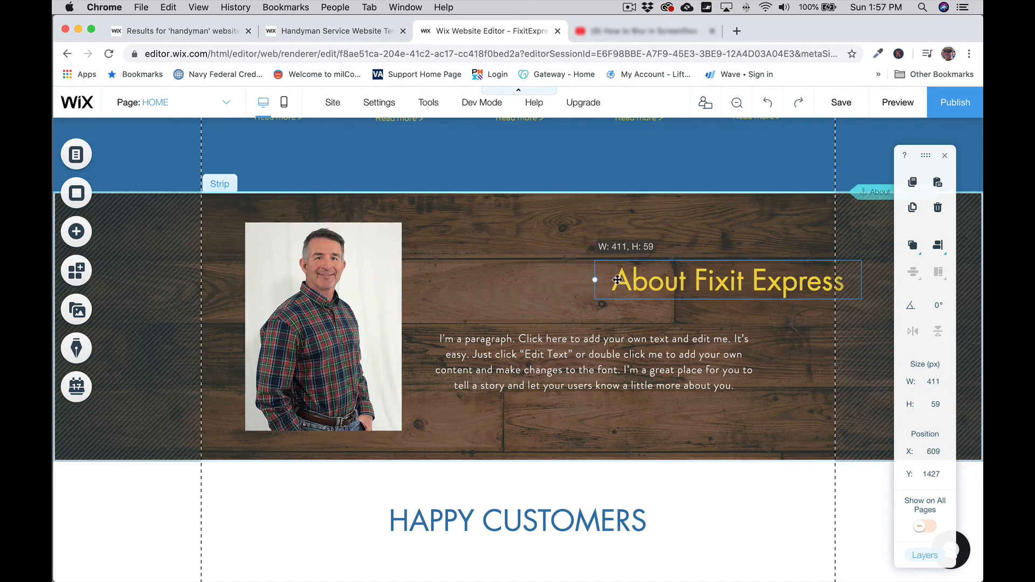
drag(682, 285, 548, 288)
shift+click(573, 355)
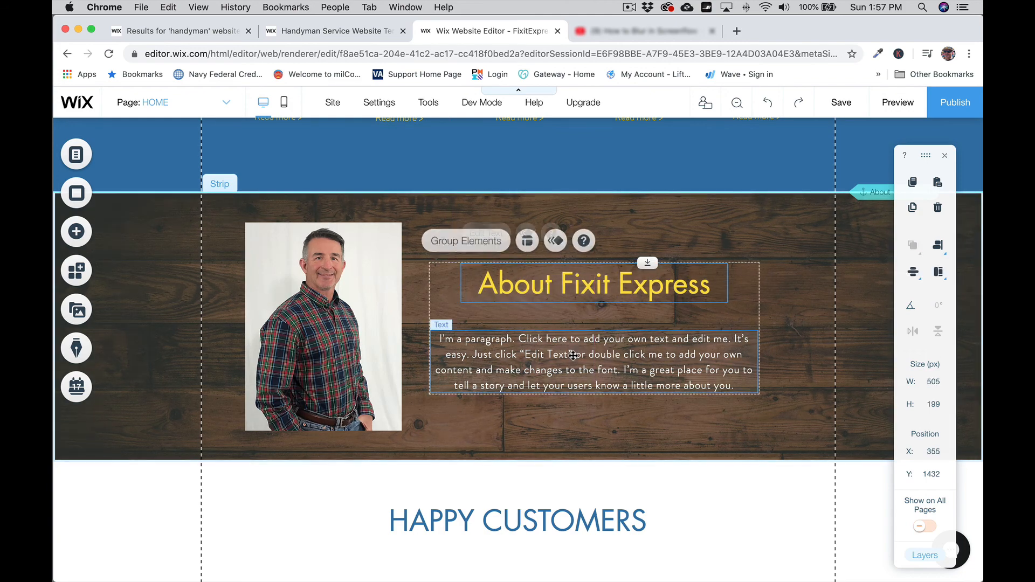
drag(573, 355, 593, 358)
click(139, 509)
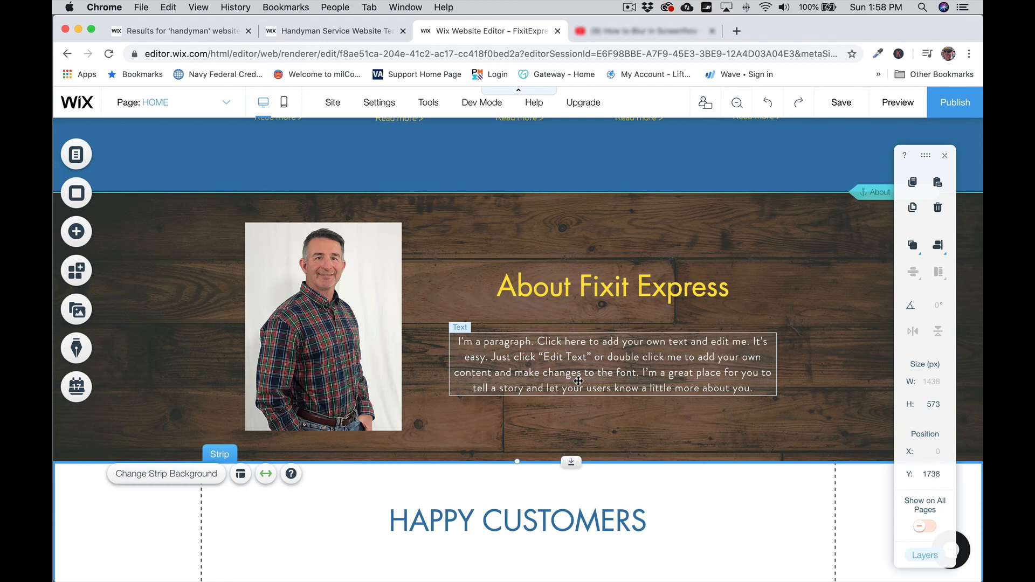
scroll(150, 364, down, 3)
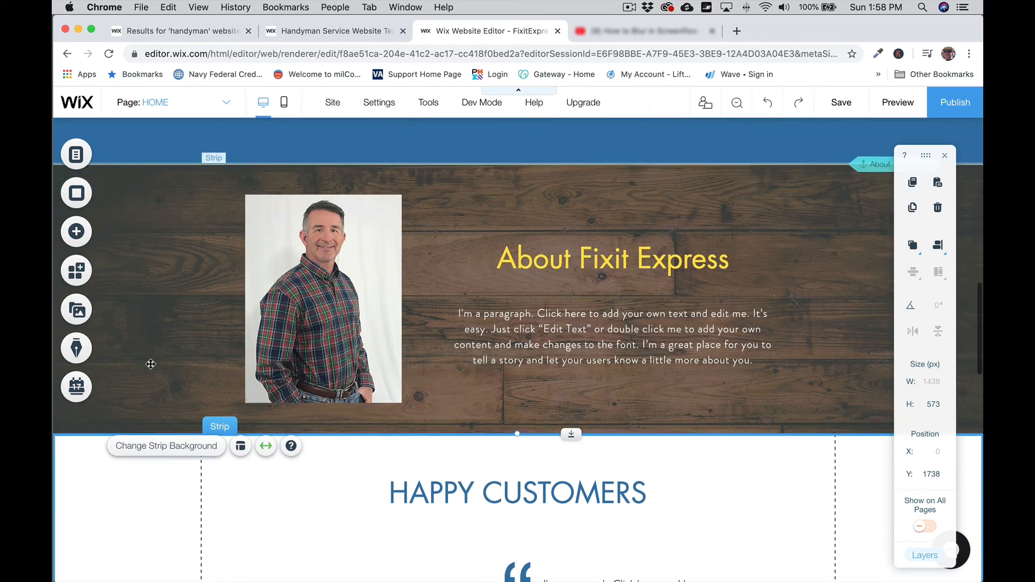
scroll(150, 364, down, 3)
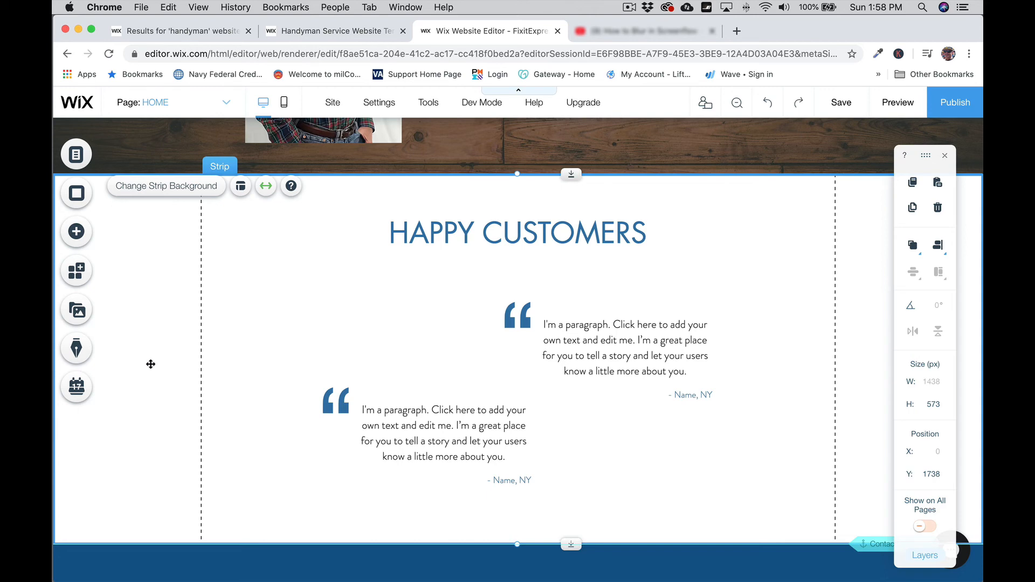
scroll(151, 364, down, 9)
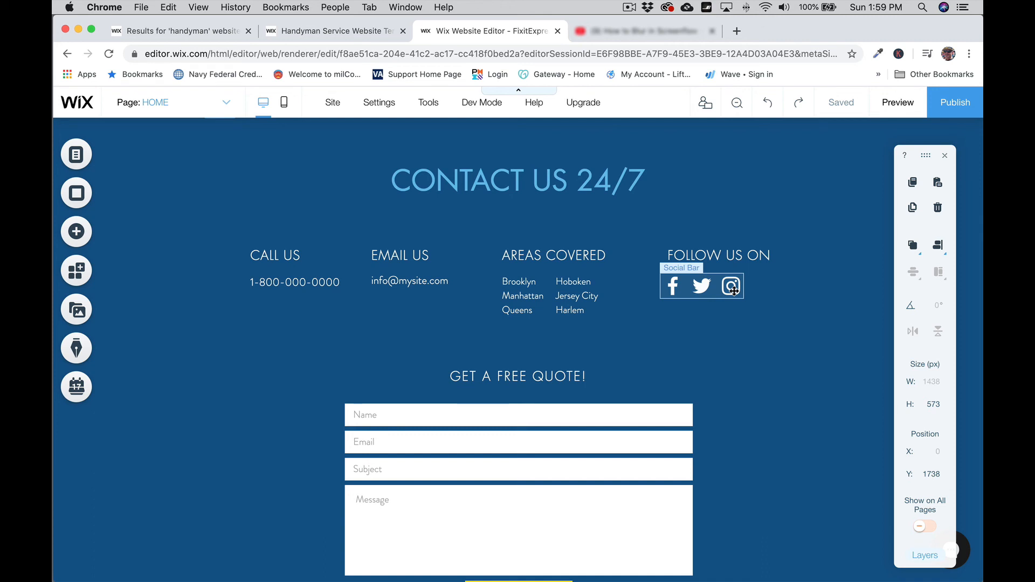
scroll(168, 311, down, 5)
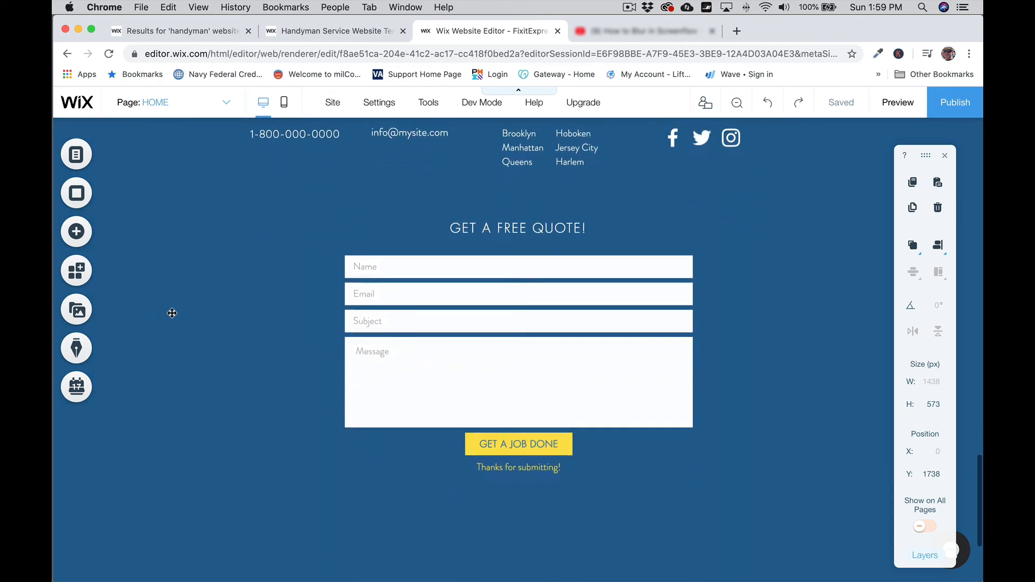
scroll(168, 311, up, 10)
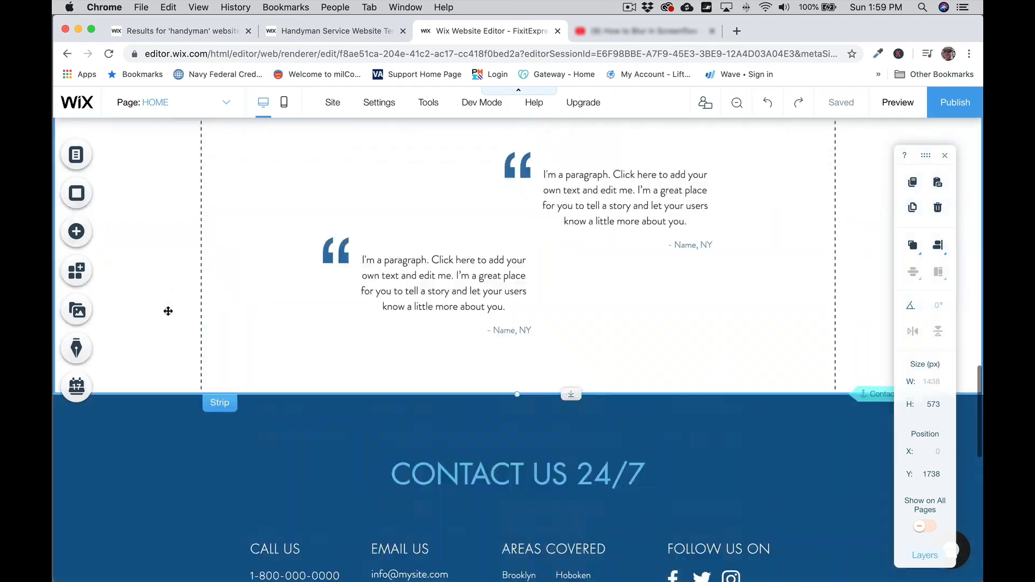
scroll(169, 316, up, 15)
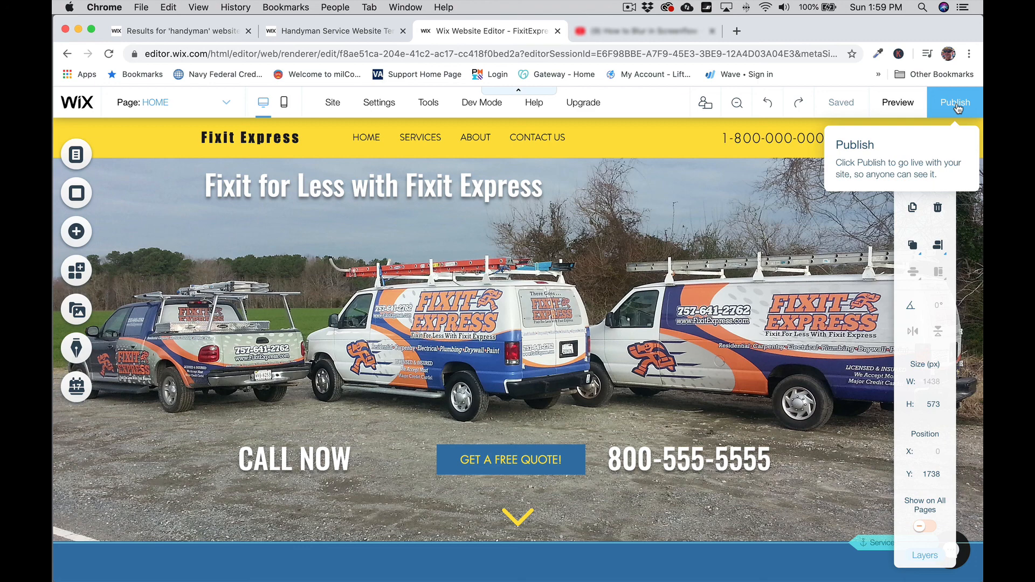
Step: Save the edited Fixit Express home page
click(841, 108)
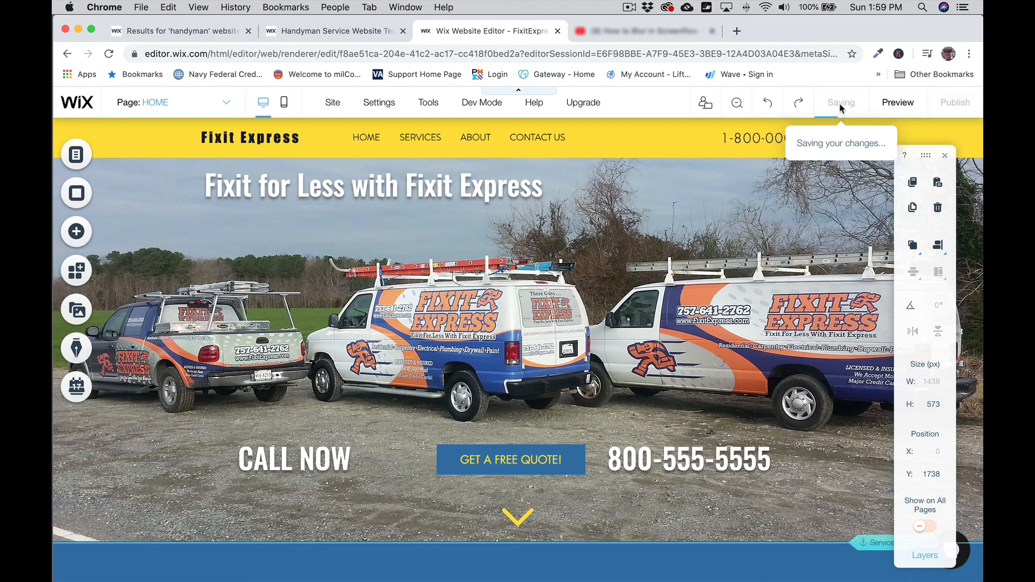